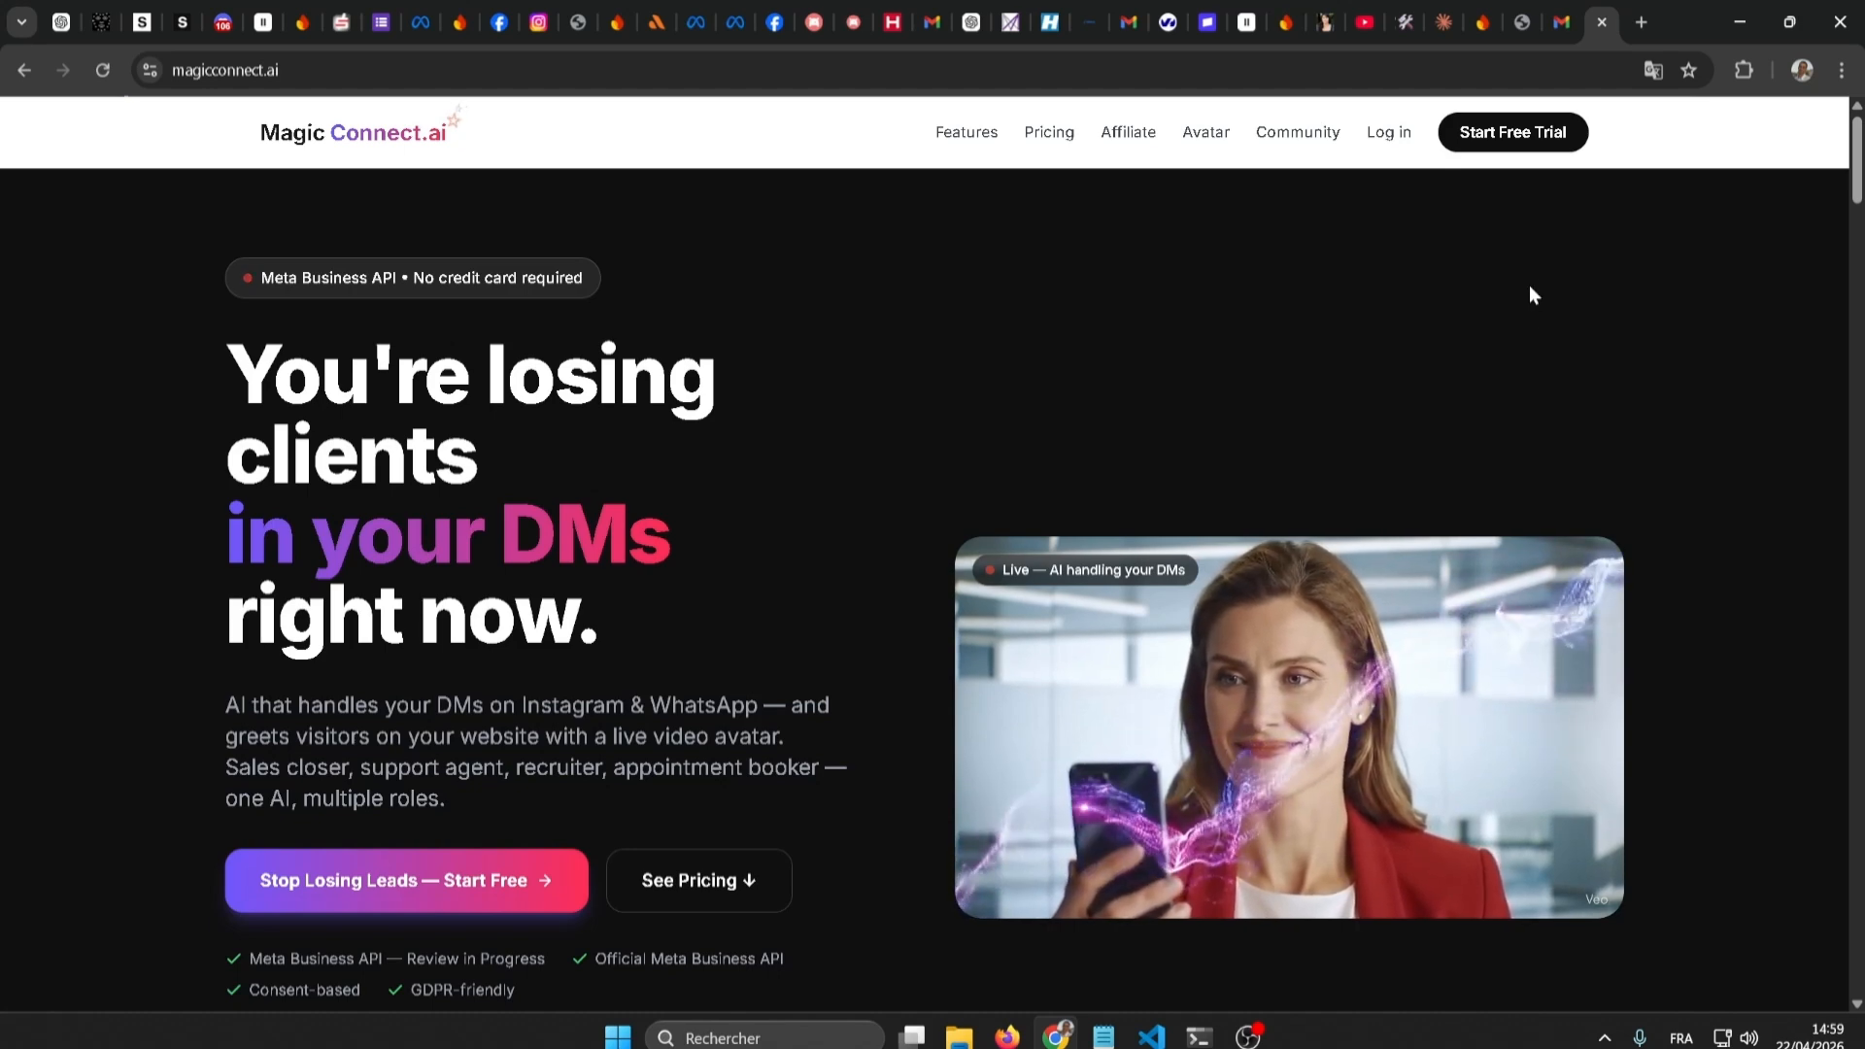
Log in to the MagicConnect dashboard by continuing with the Google account
left_click(1389, 134)
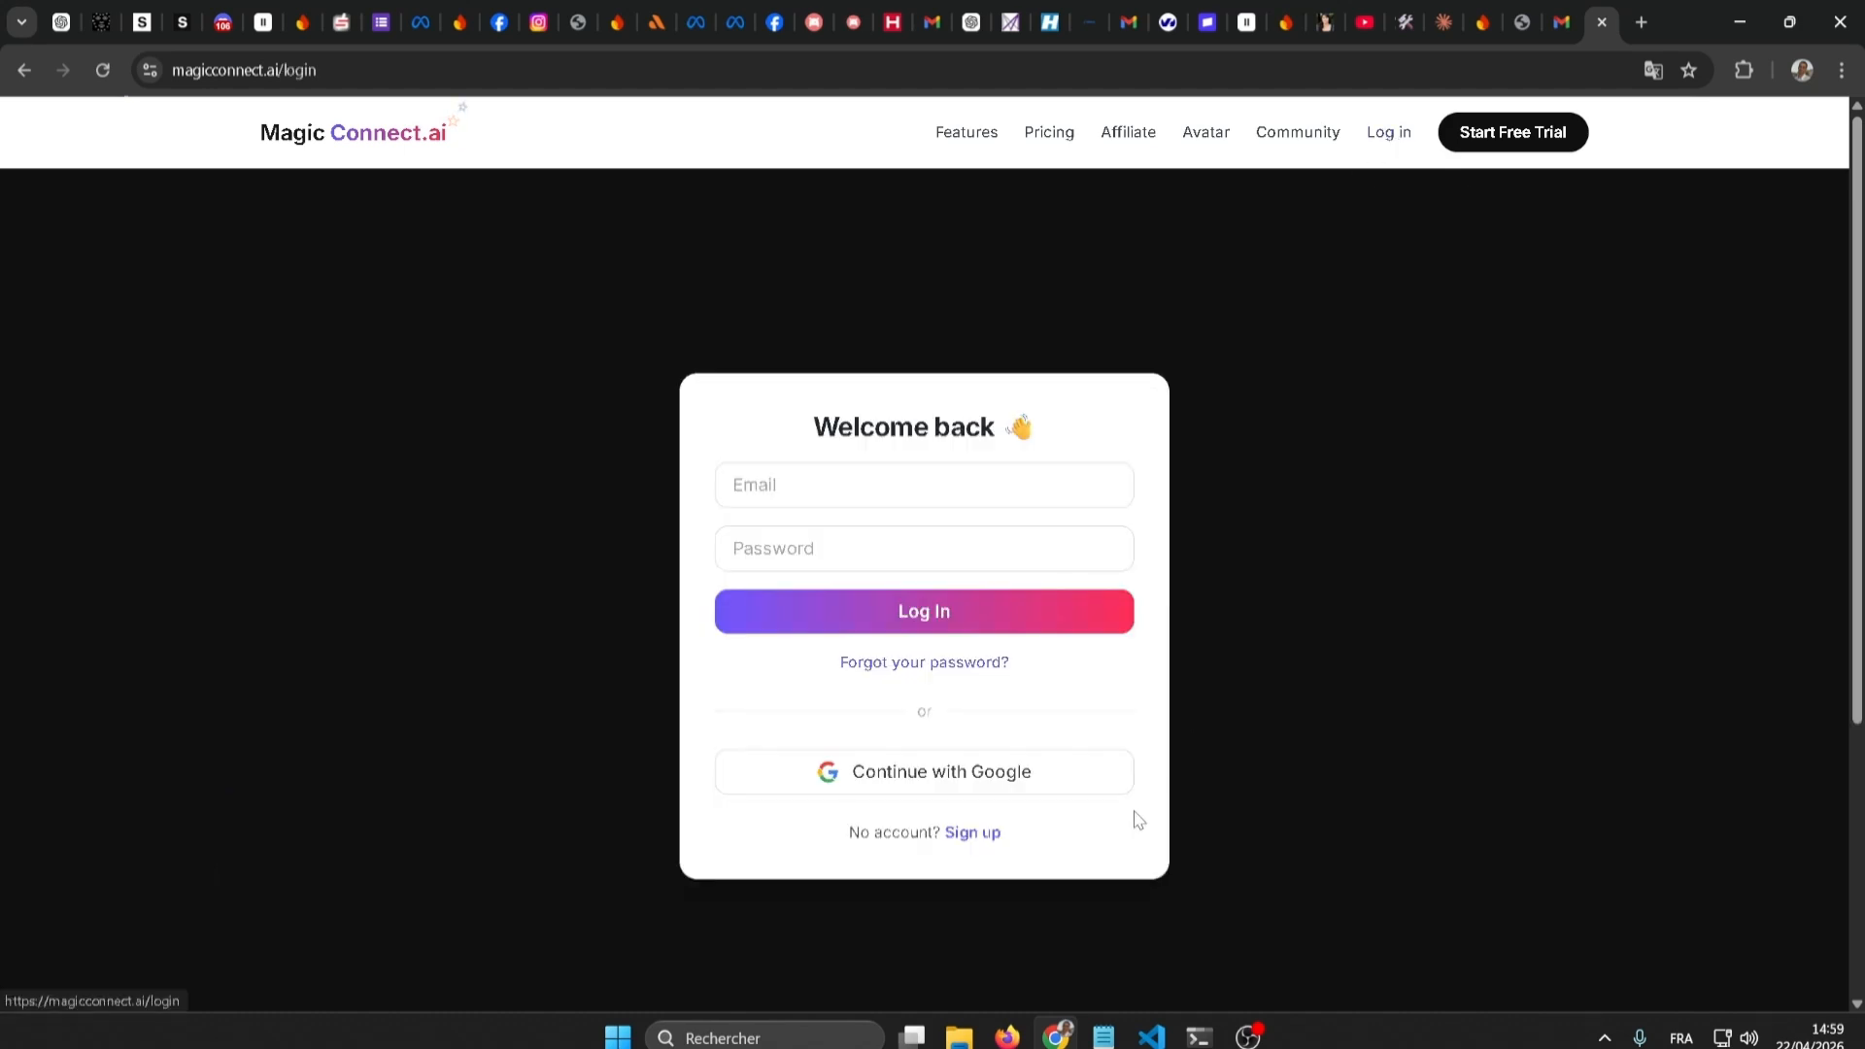
left_click(1006, 776)
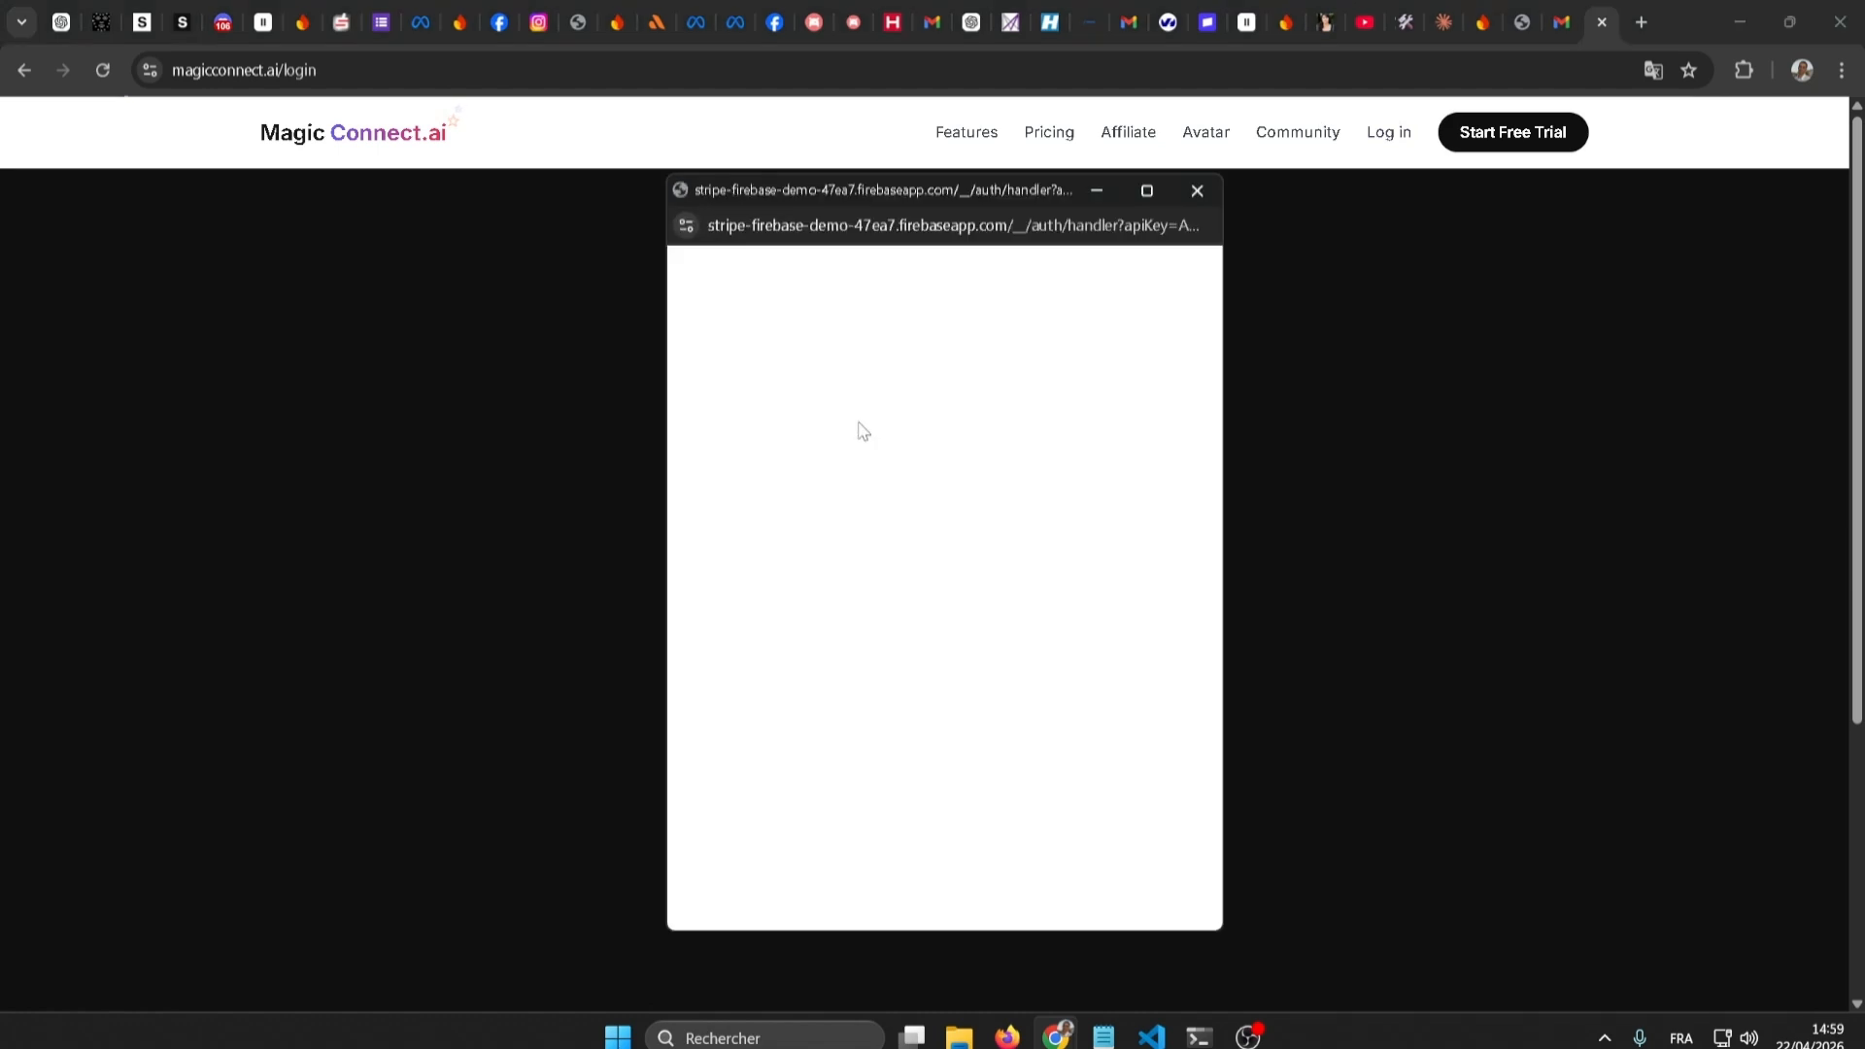
left_click(831, 544)
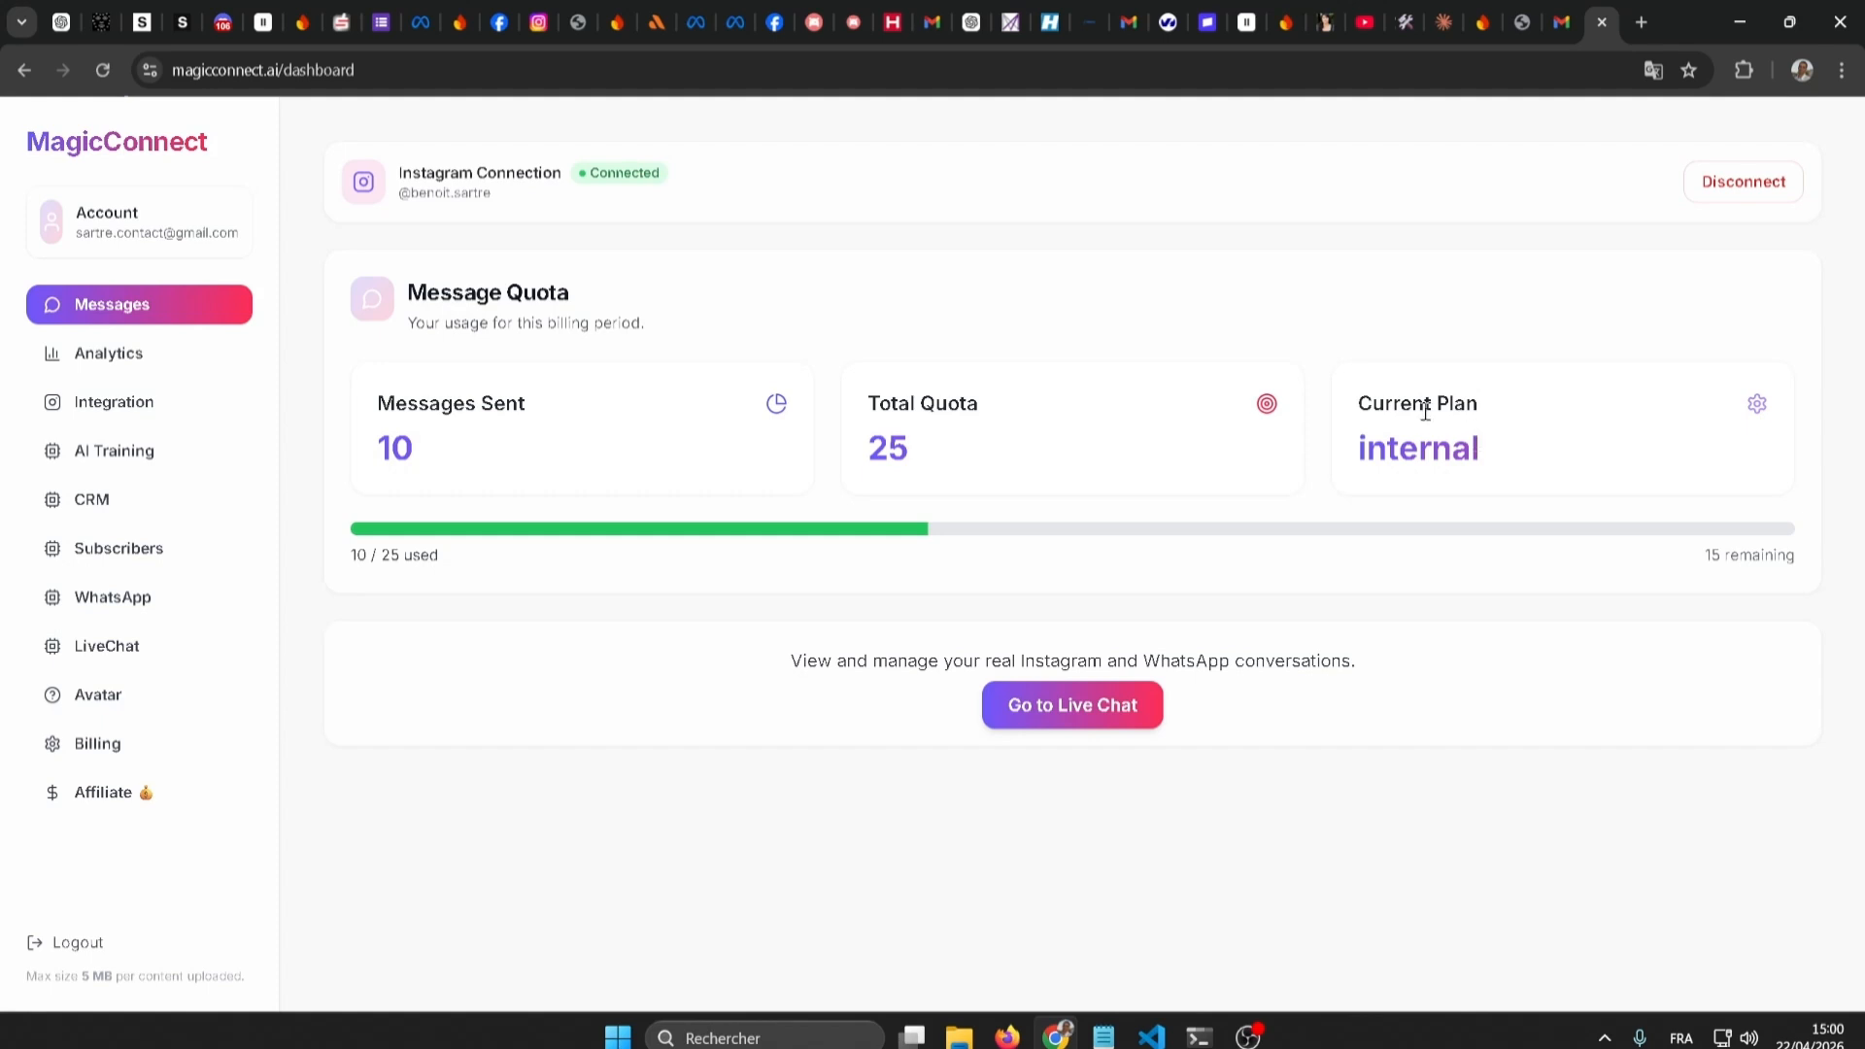
Review the current plan in the message quota and examine the analytics overview down to the conversion funnel
left_click_drag(1339, 413, 1490, 370)
left_click(1454, 430)
left_click(107, 350)
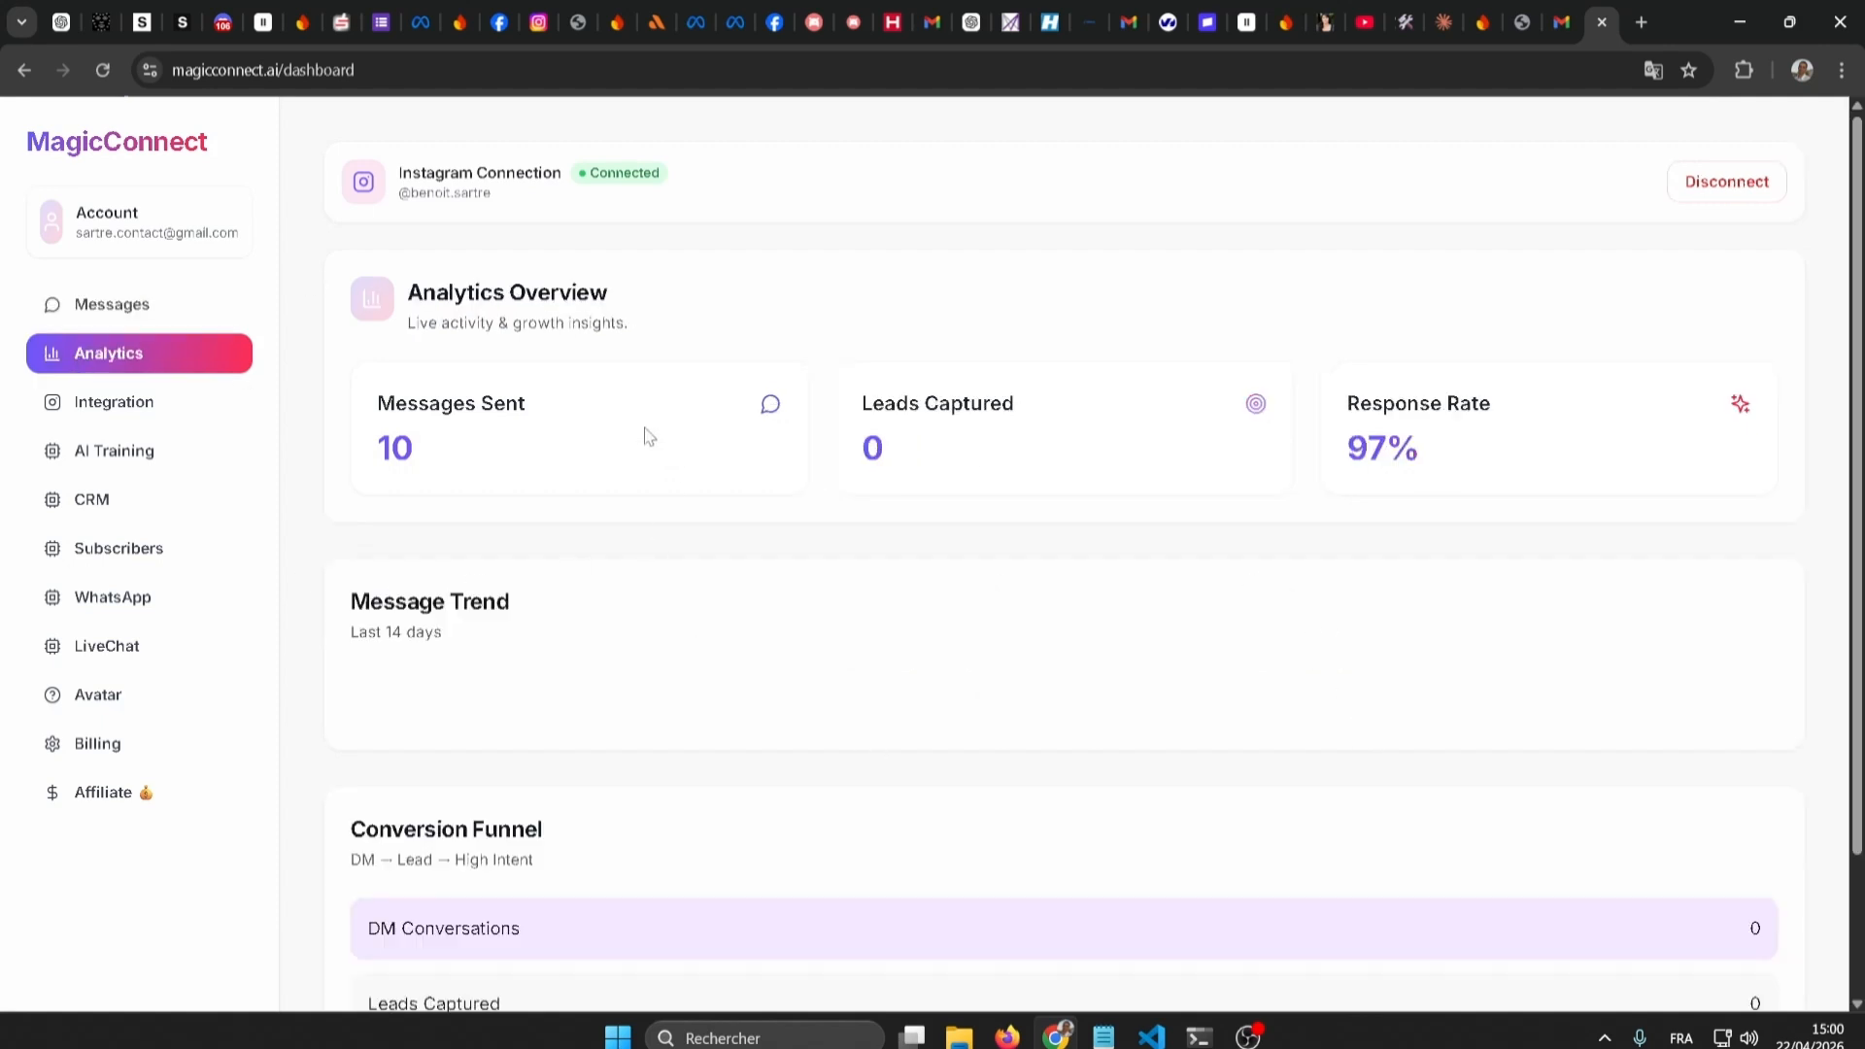
scroll(603, 624, "down", 2)
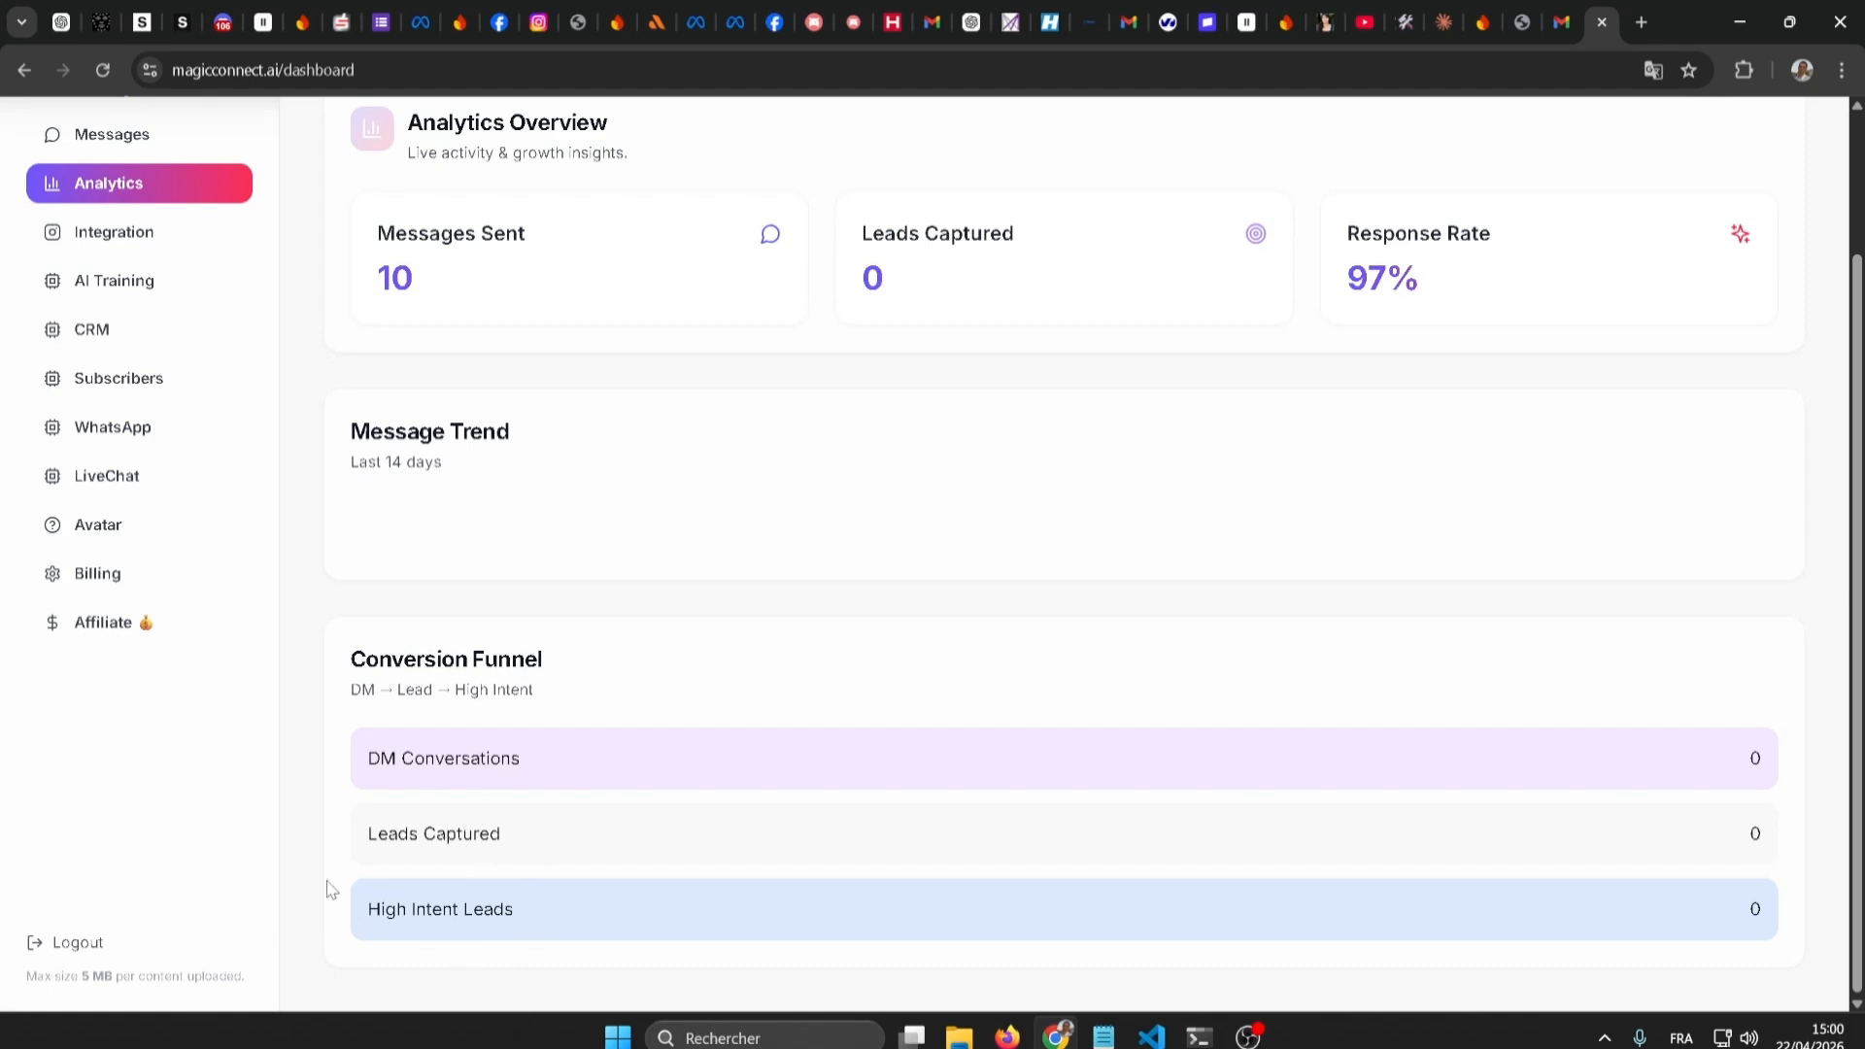
scroll(612, 736, "up", 2)
Open the Instagram integration settings and disconnect the linked Instagram account, confirming the disconnection
left_click(131, 406)
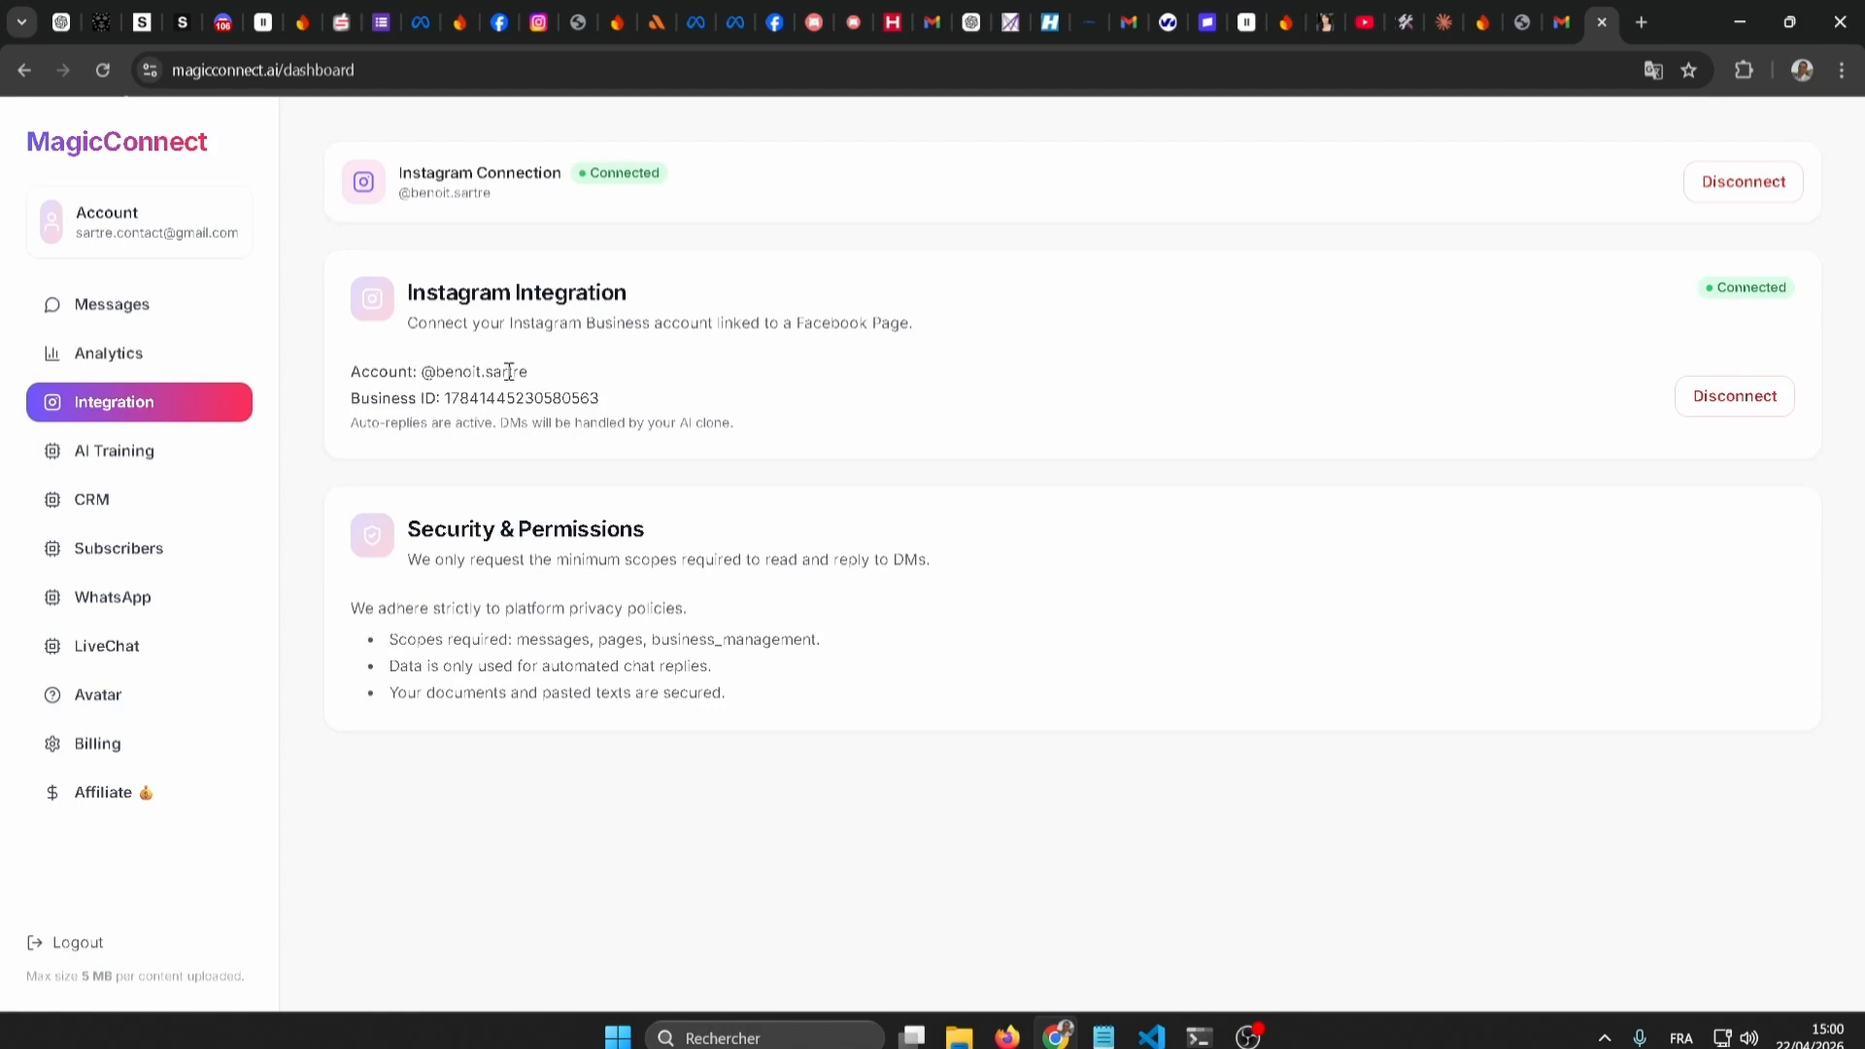
left_click_drag(405, 294, 690, 326)
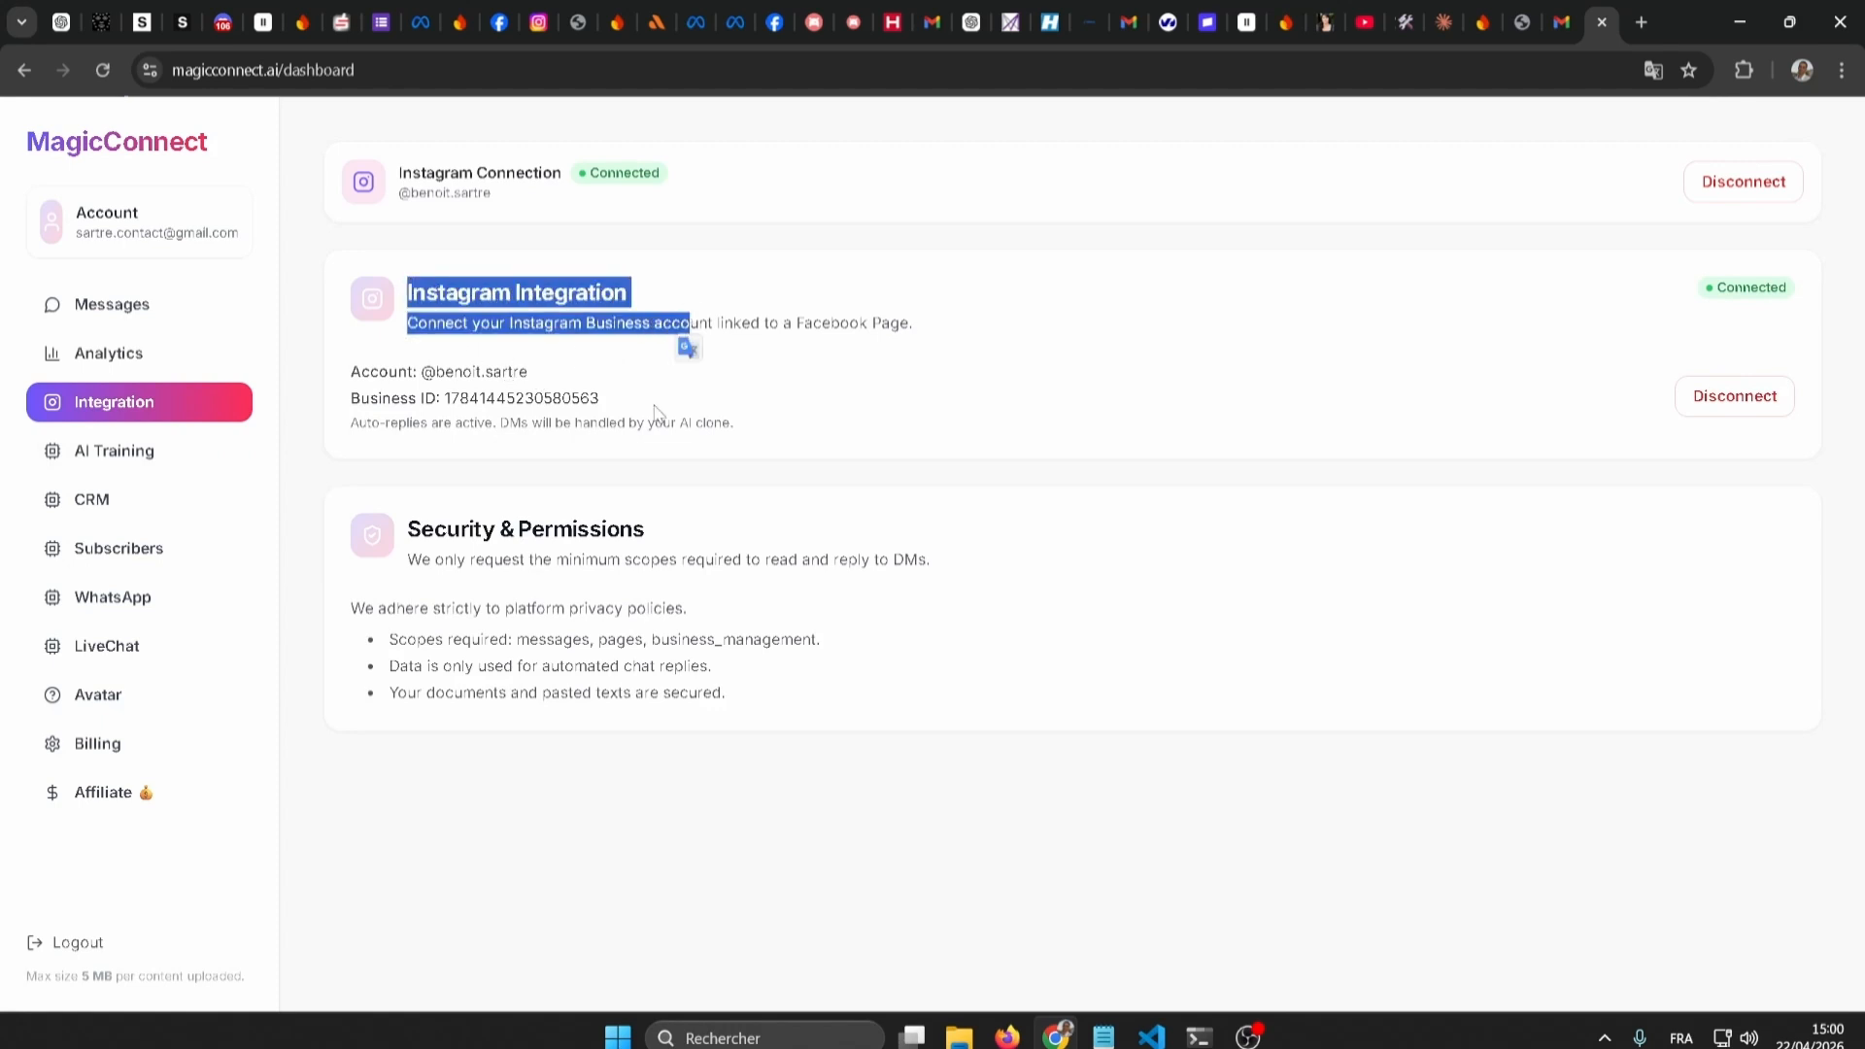
left_click(634, 419)
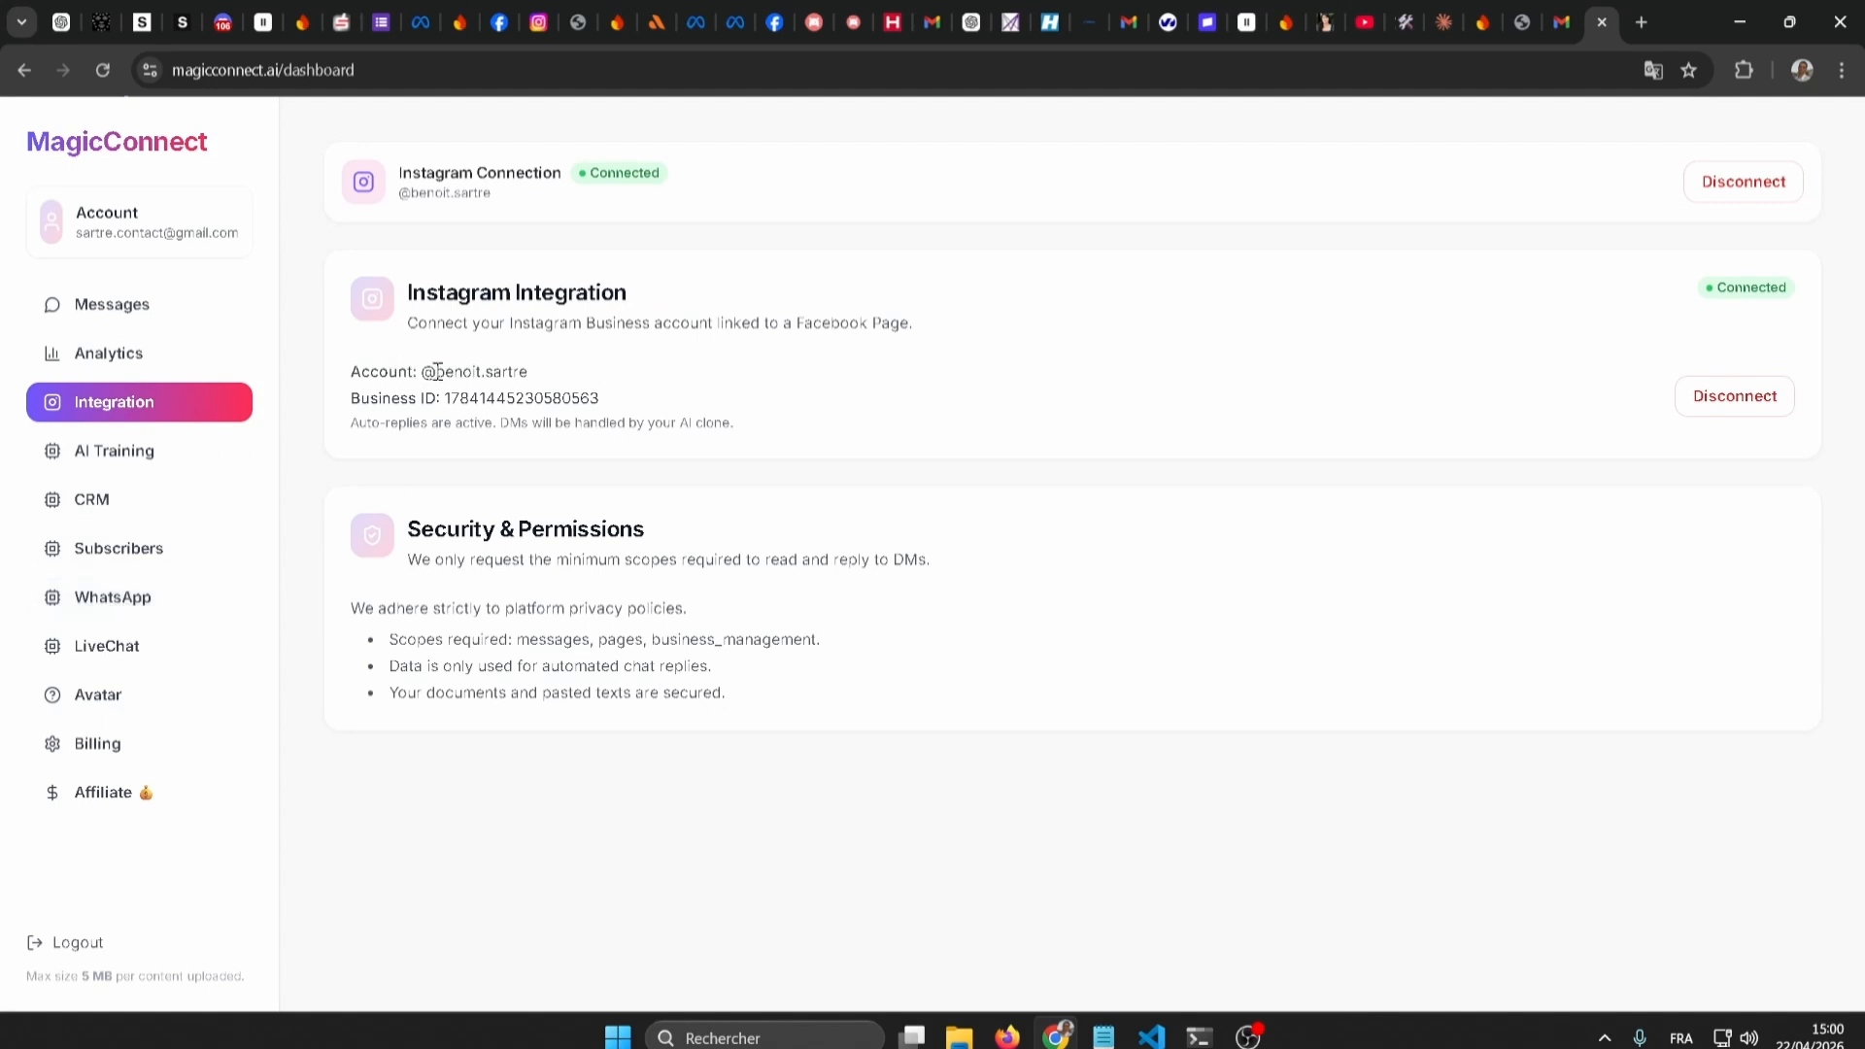
left_click(1719, 416)
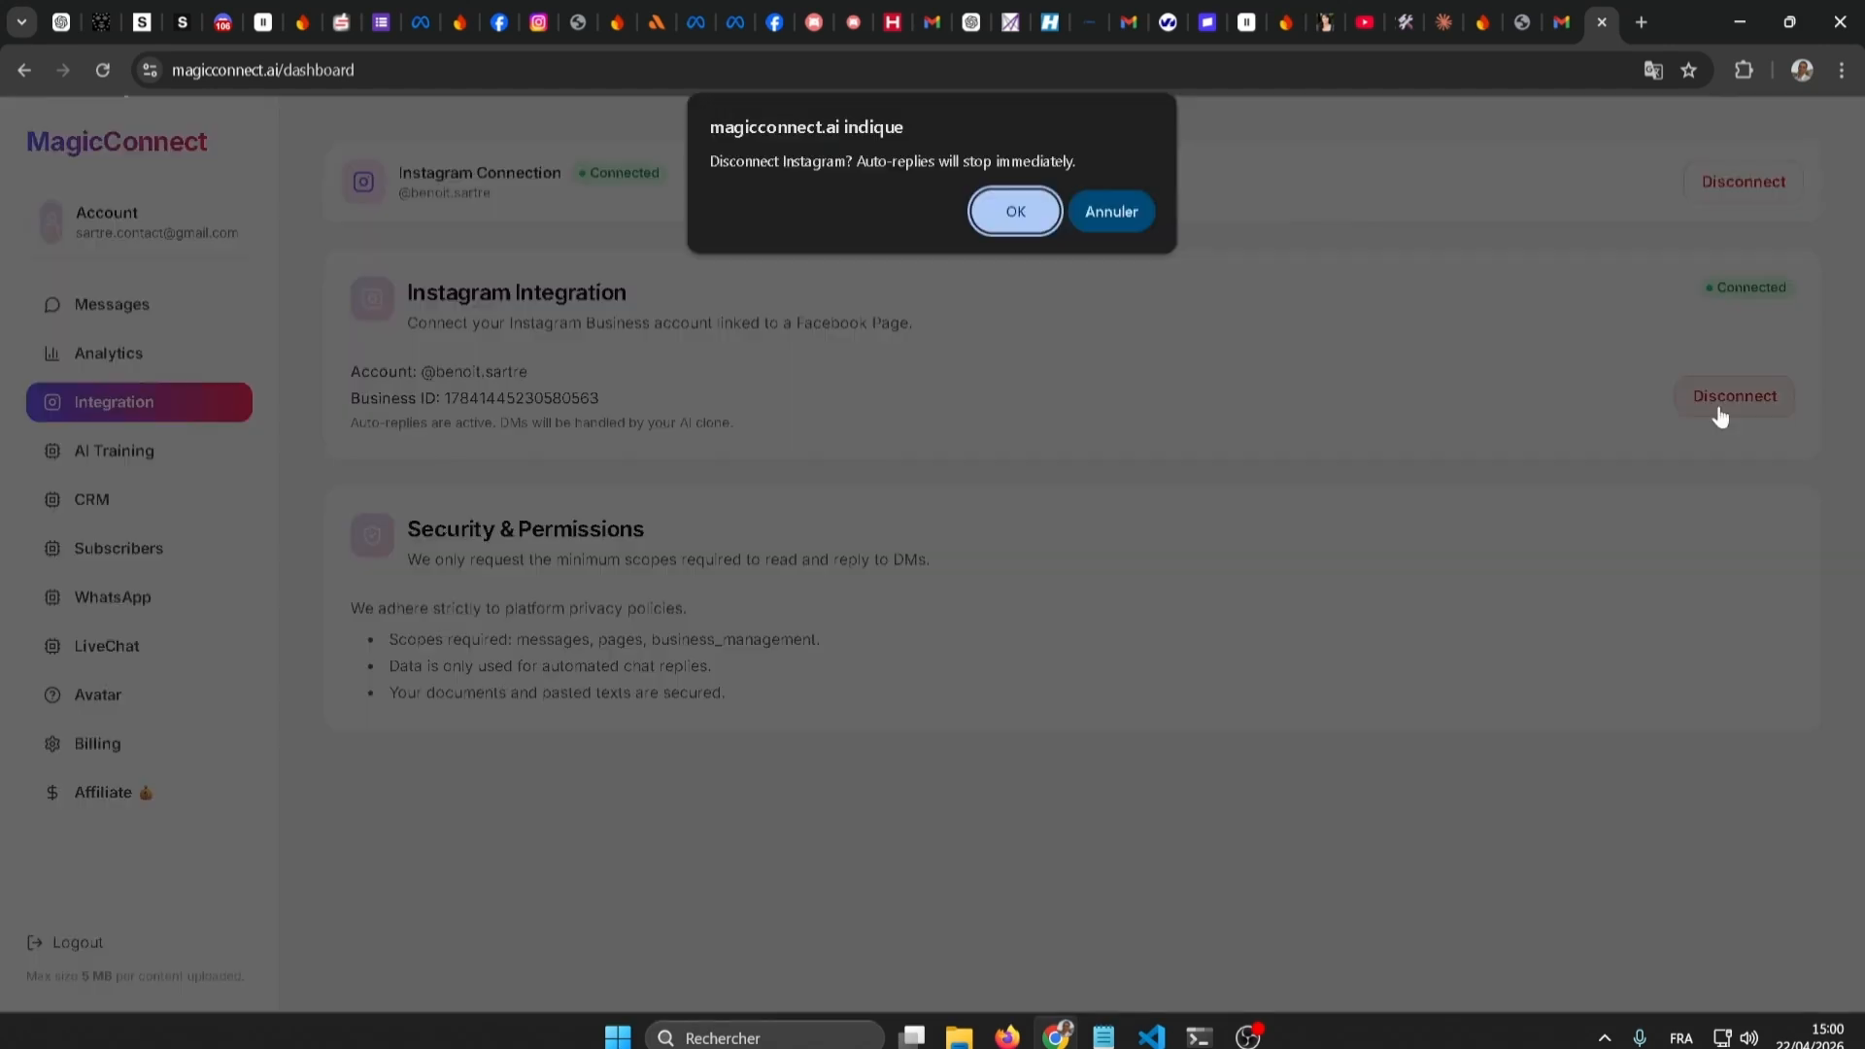
left_click(1010, 210)
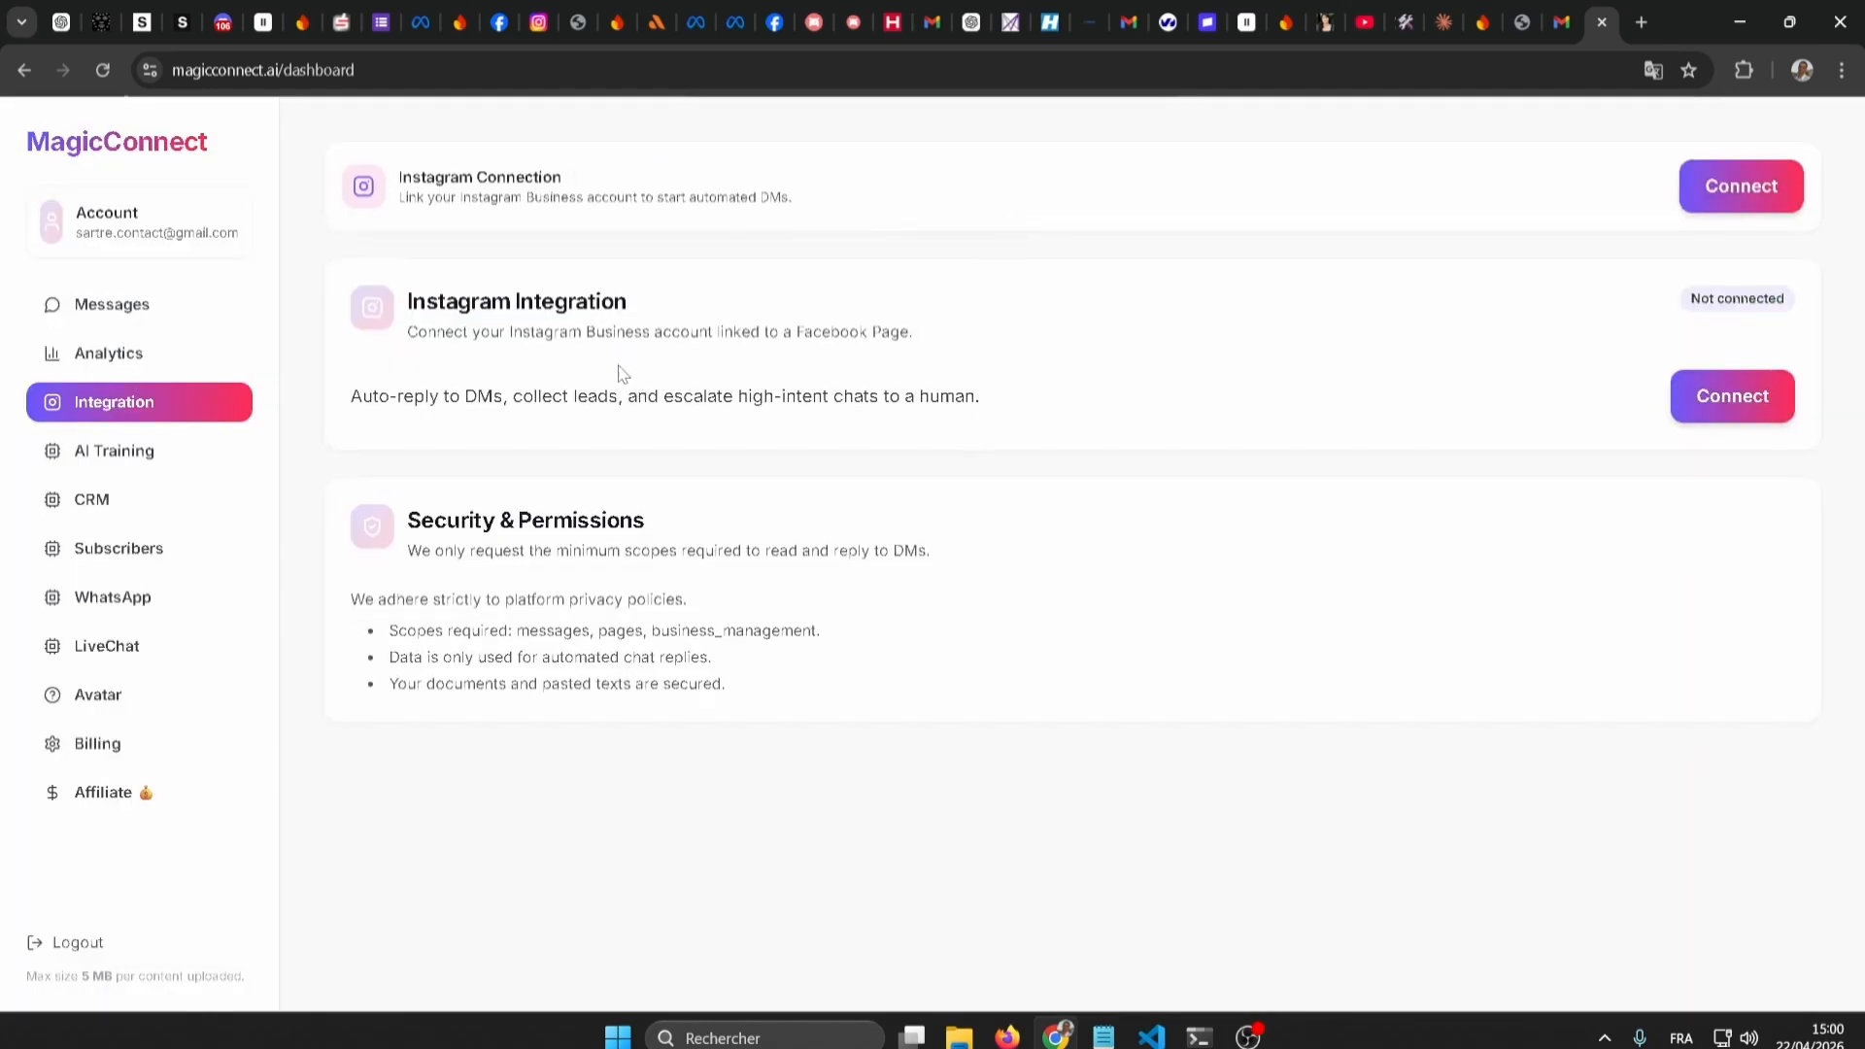
Reconnect Instagram through Facebook by editing the connection settings, keeping the preselected Page and Instagram account, and saving the requested access; check the linked account
left_click(1758, 403)
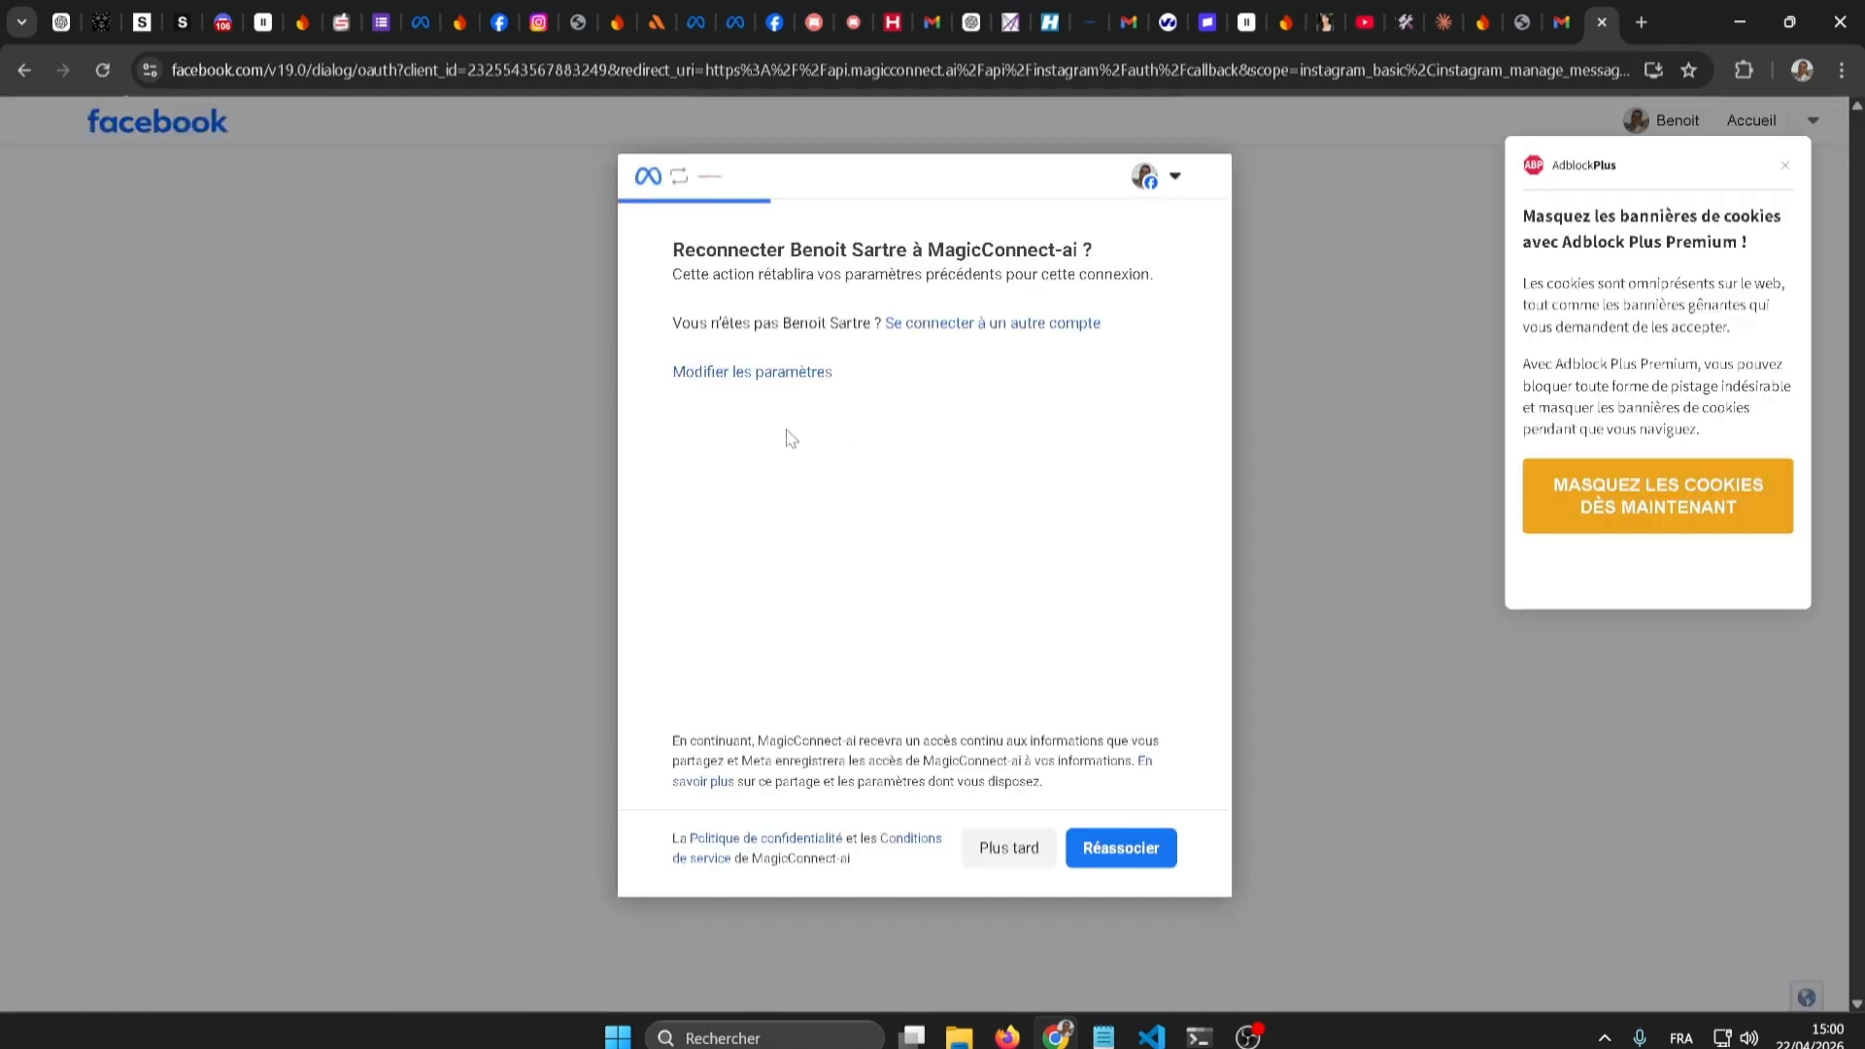
left_click(758, 379)
scroll(948, 535, "down", 5)
scroll(948, 534, "down", 3)
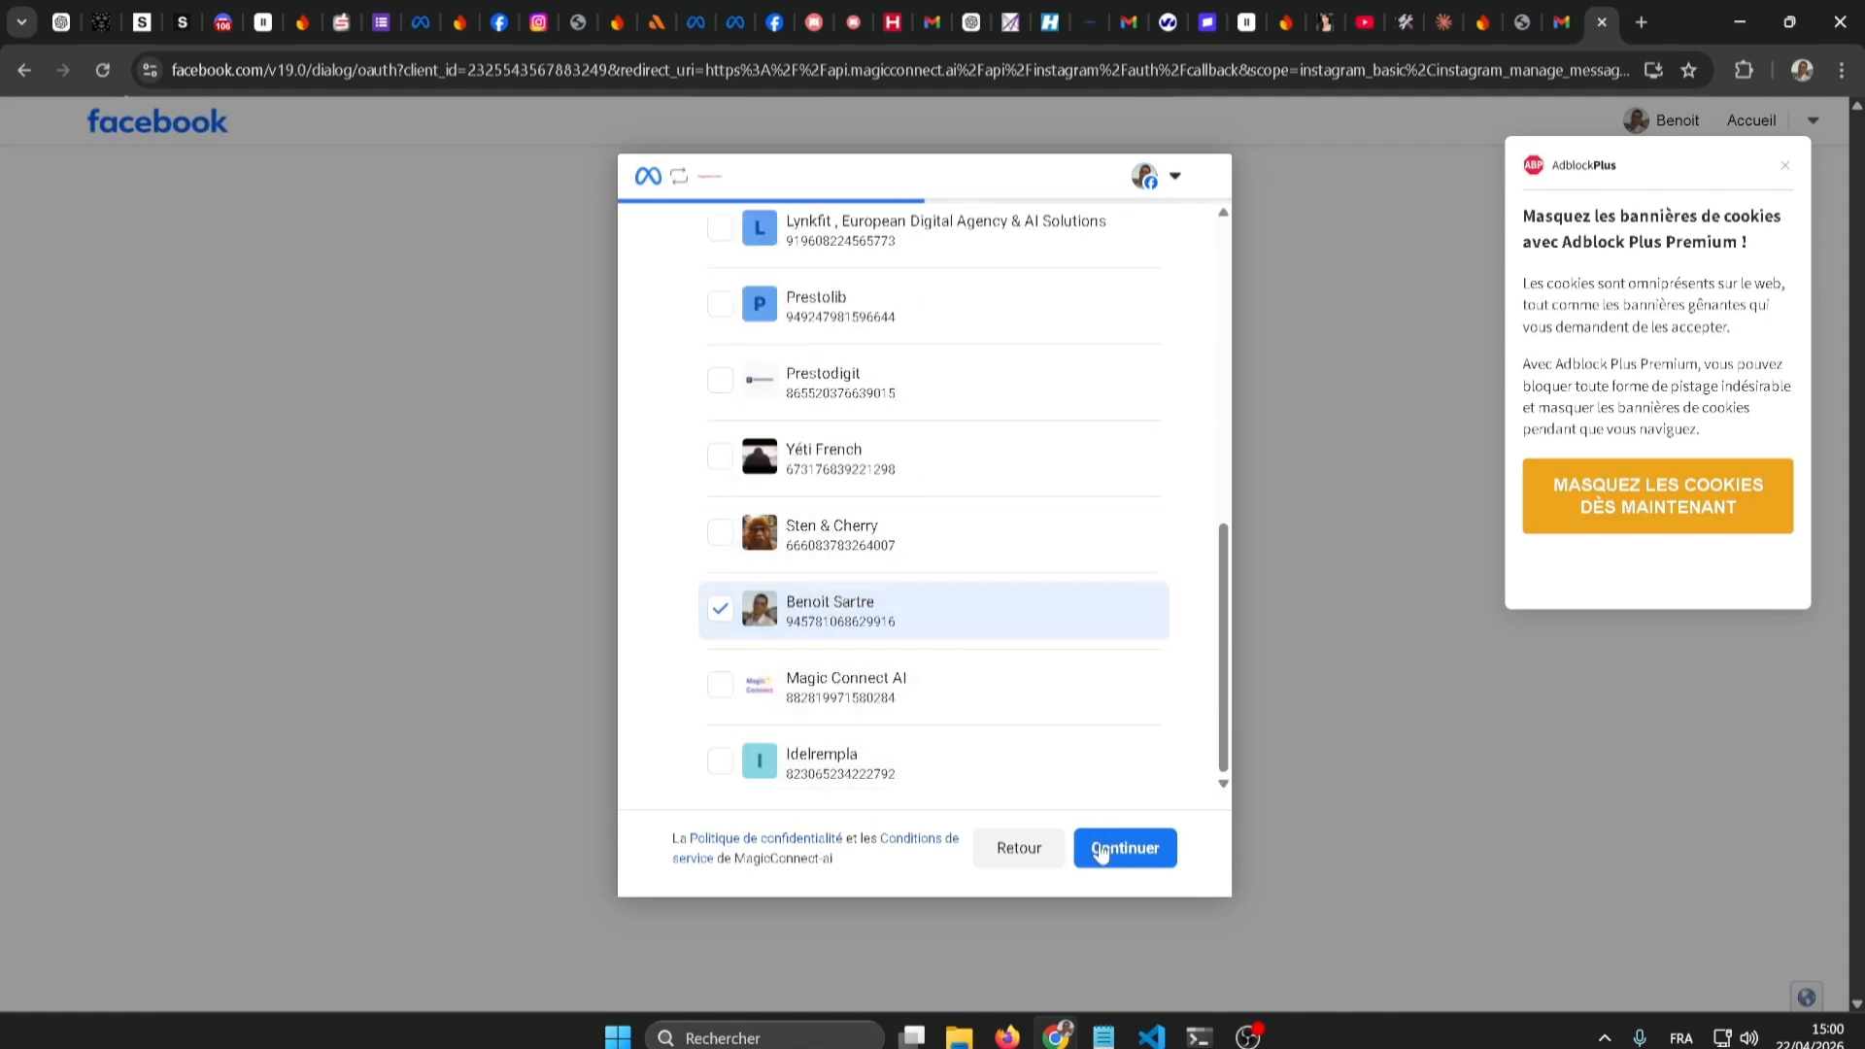
left_click(1144, 855)
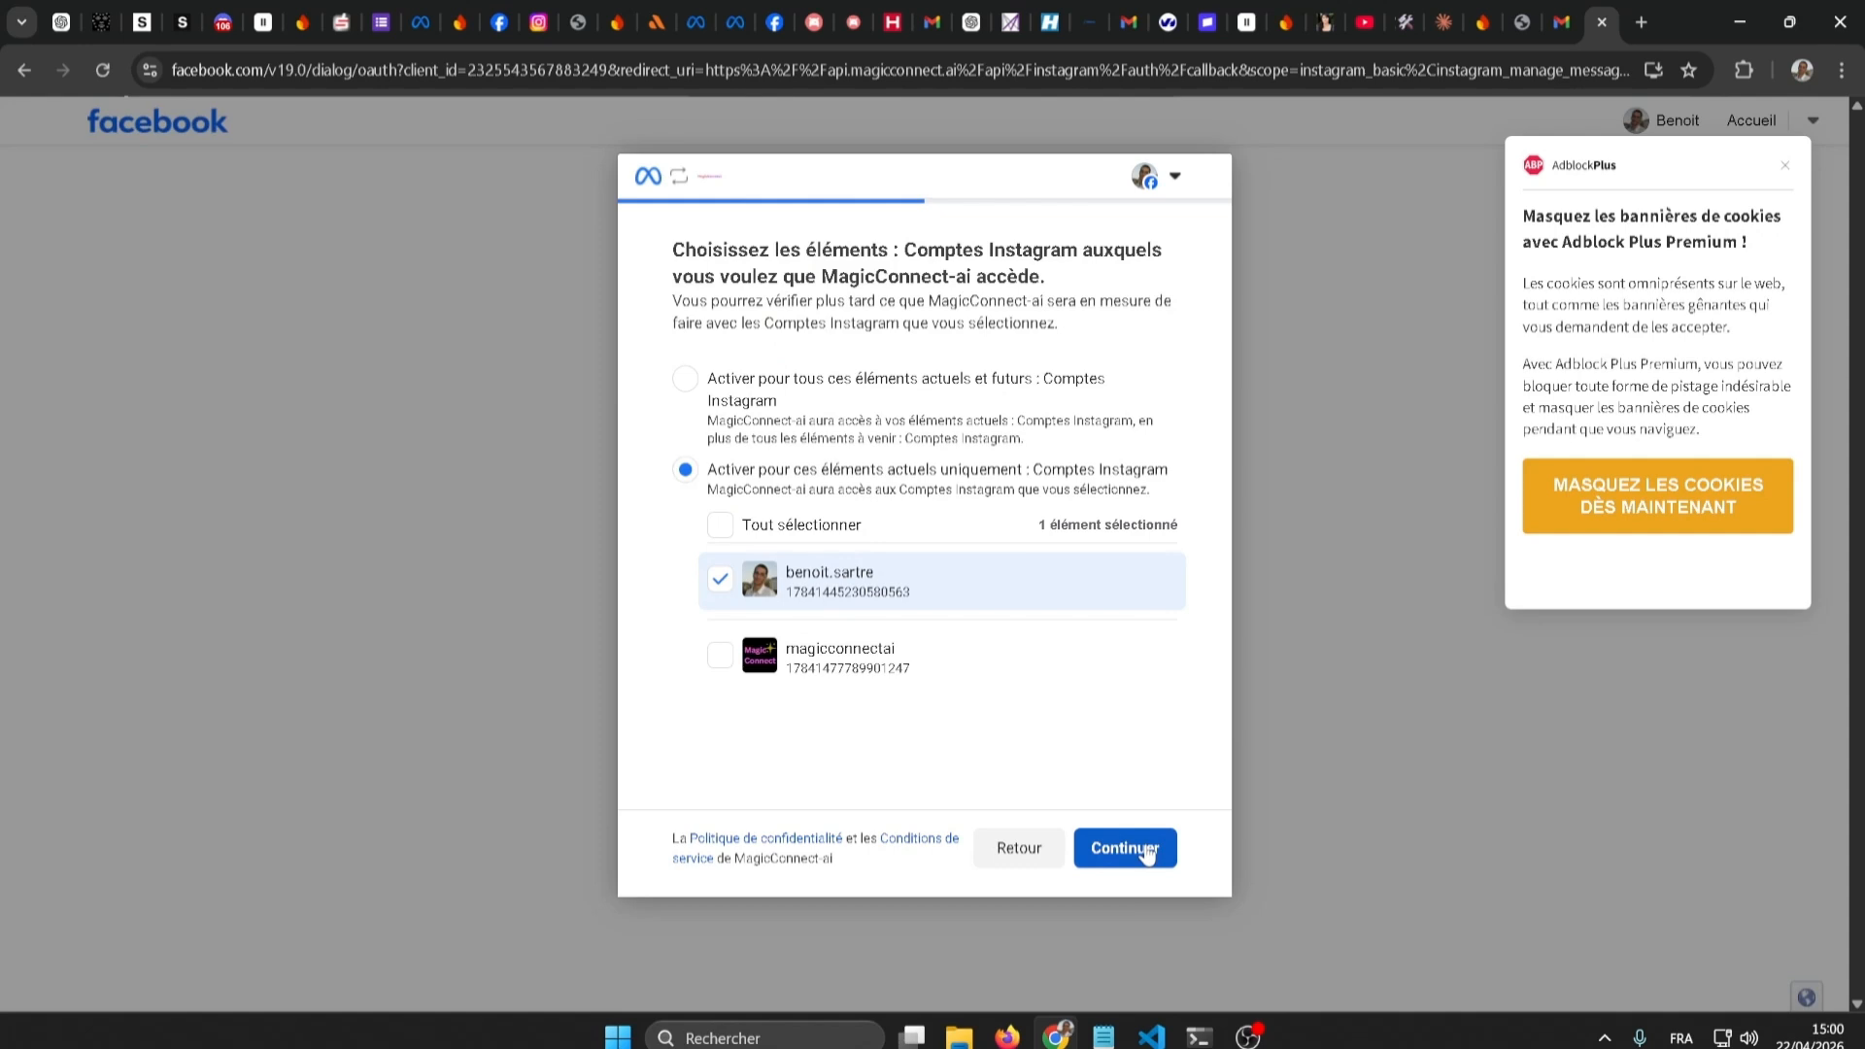
left_click(1147, 854)
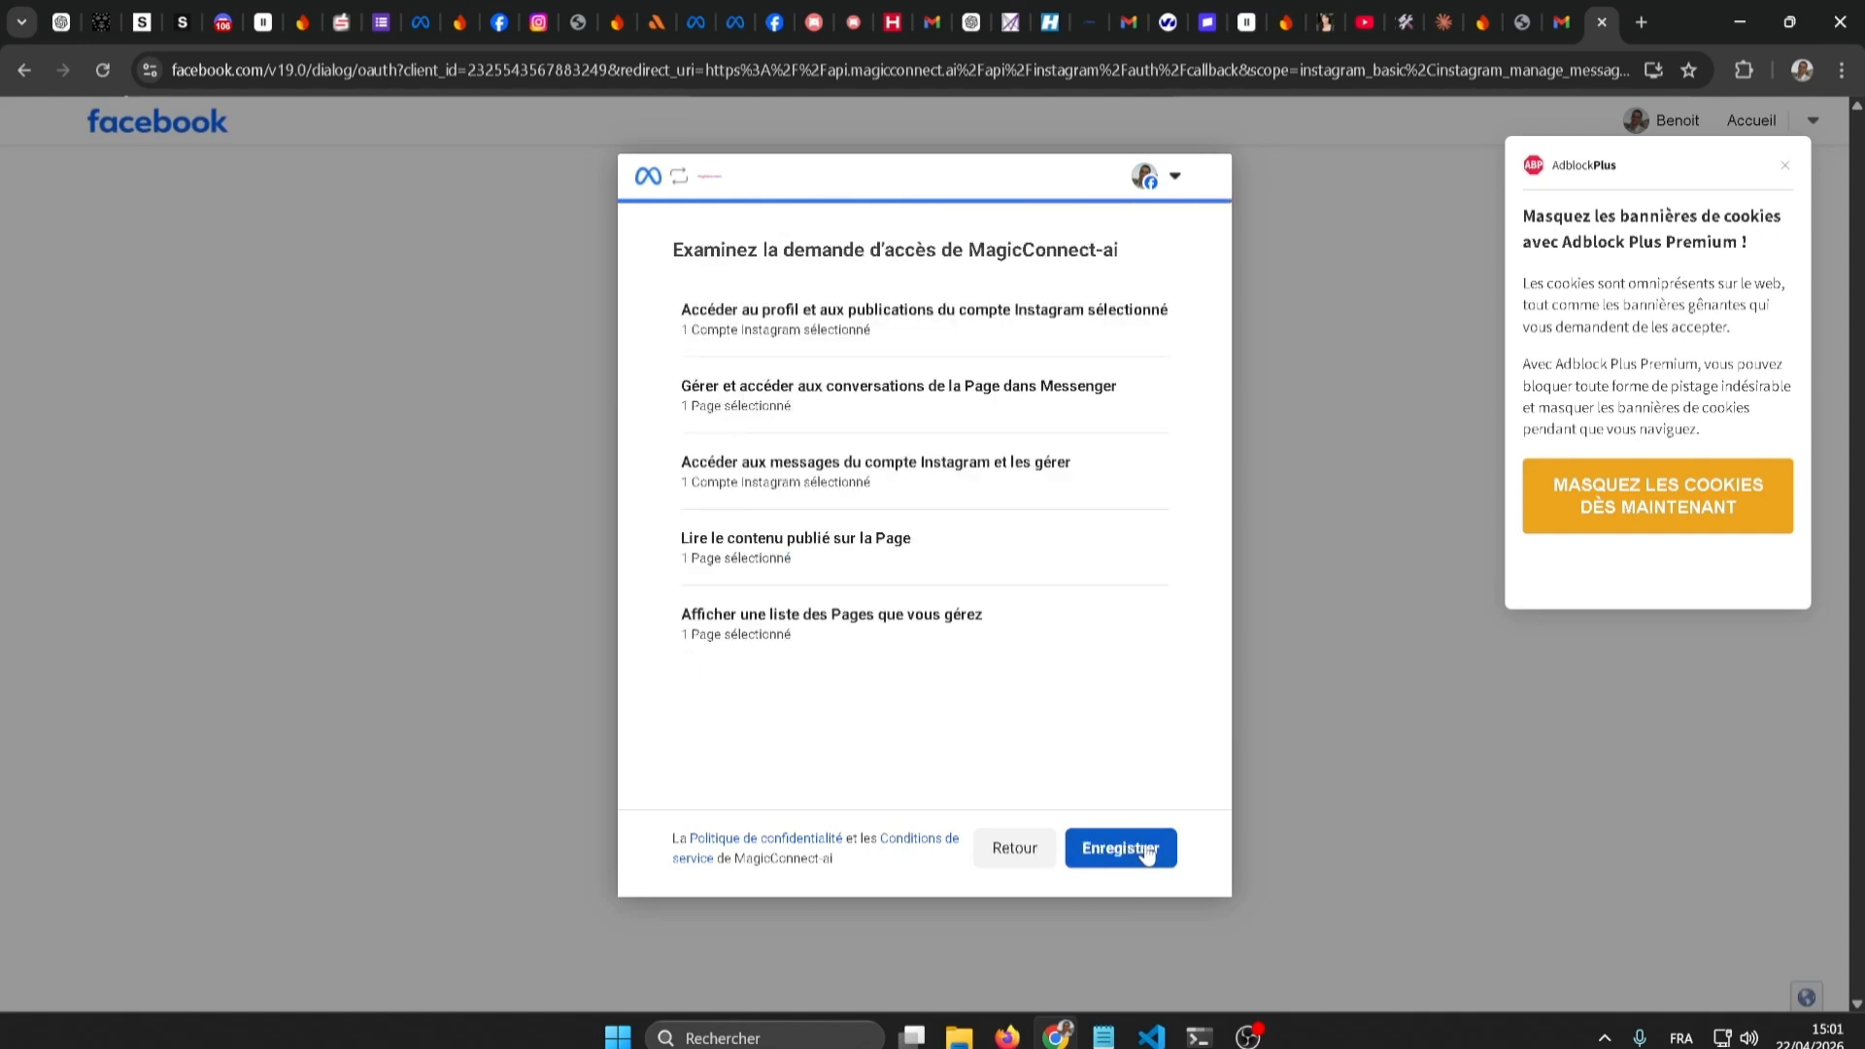
left_click(1147, 852)
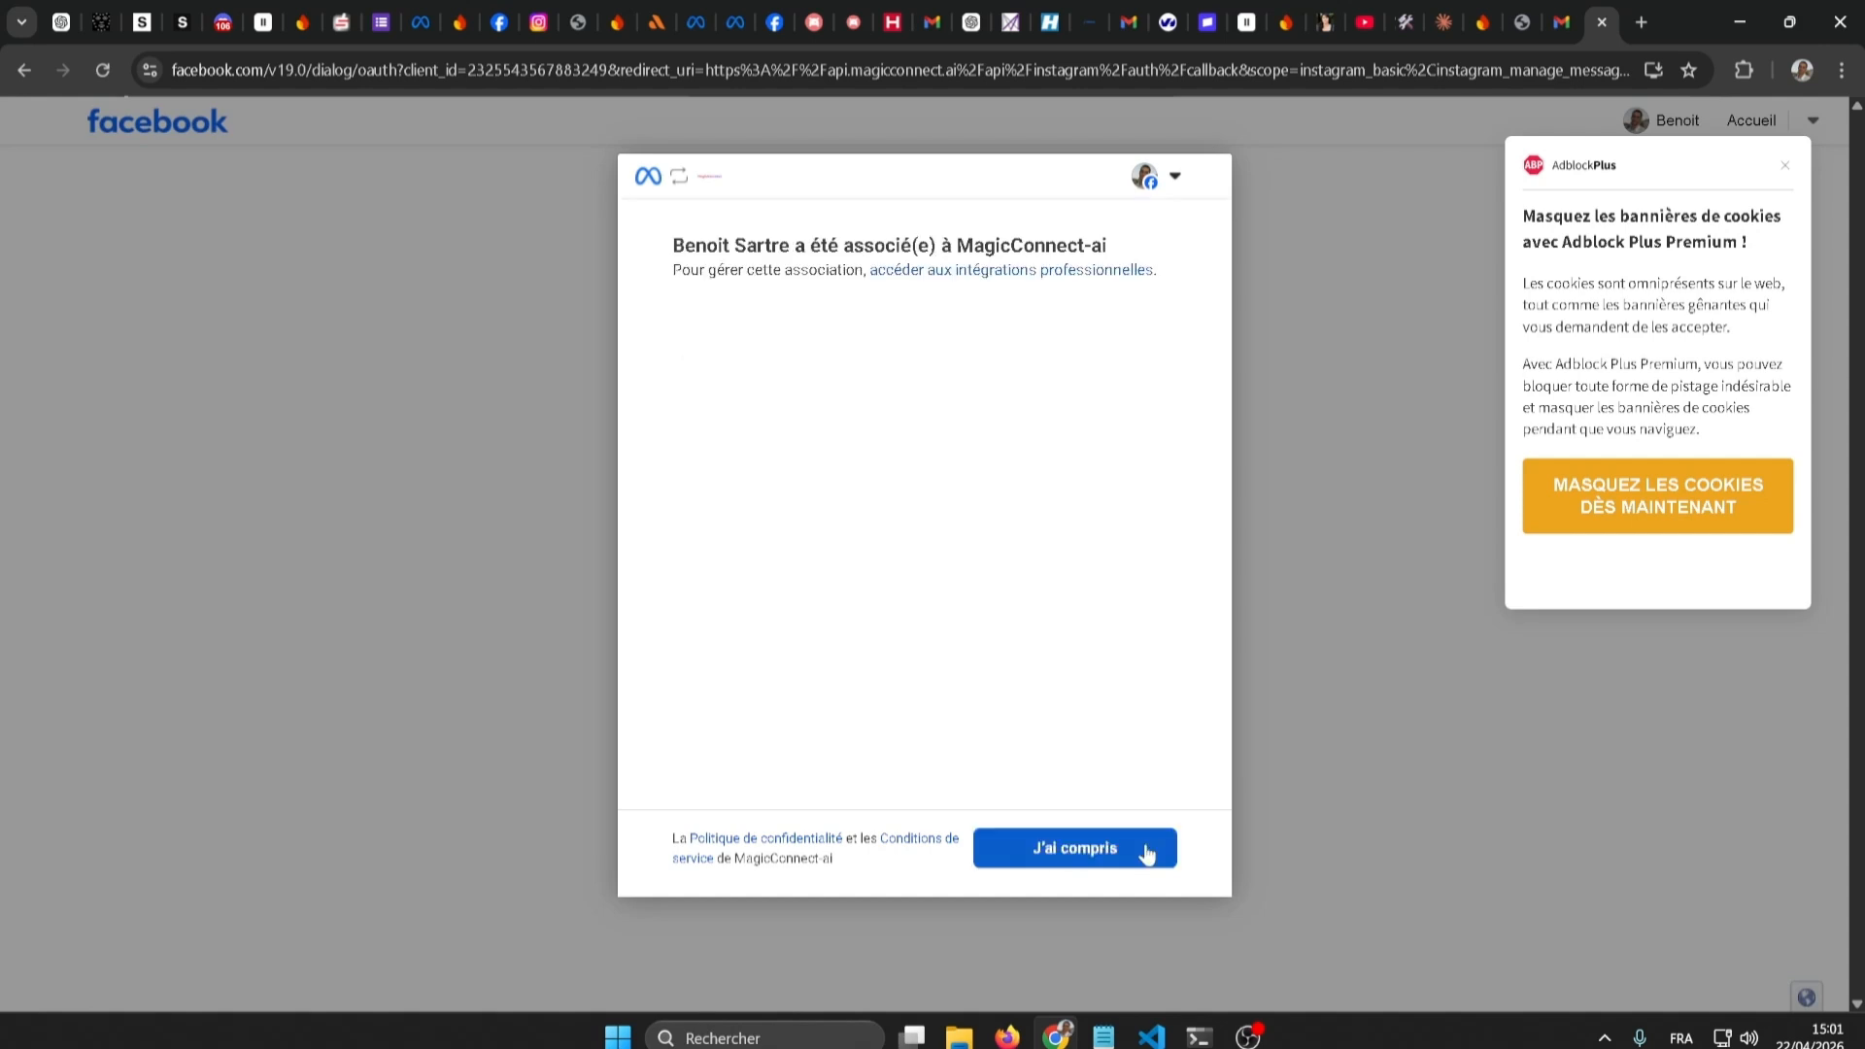
left_click(1148, 852)
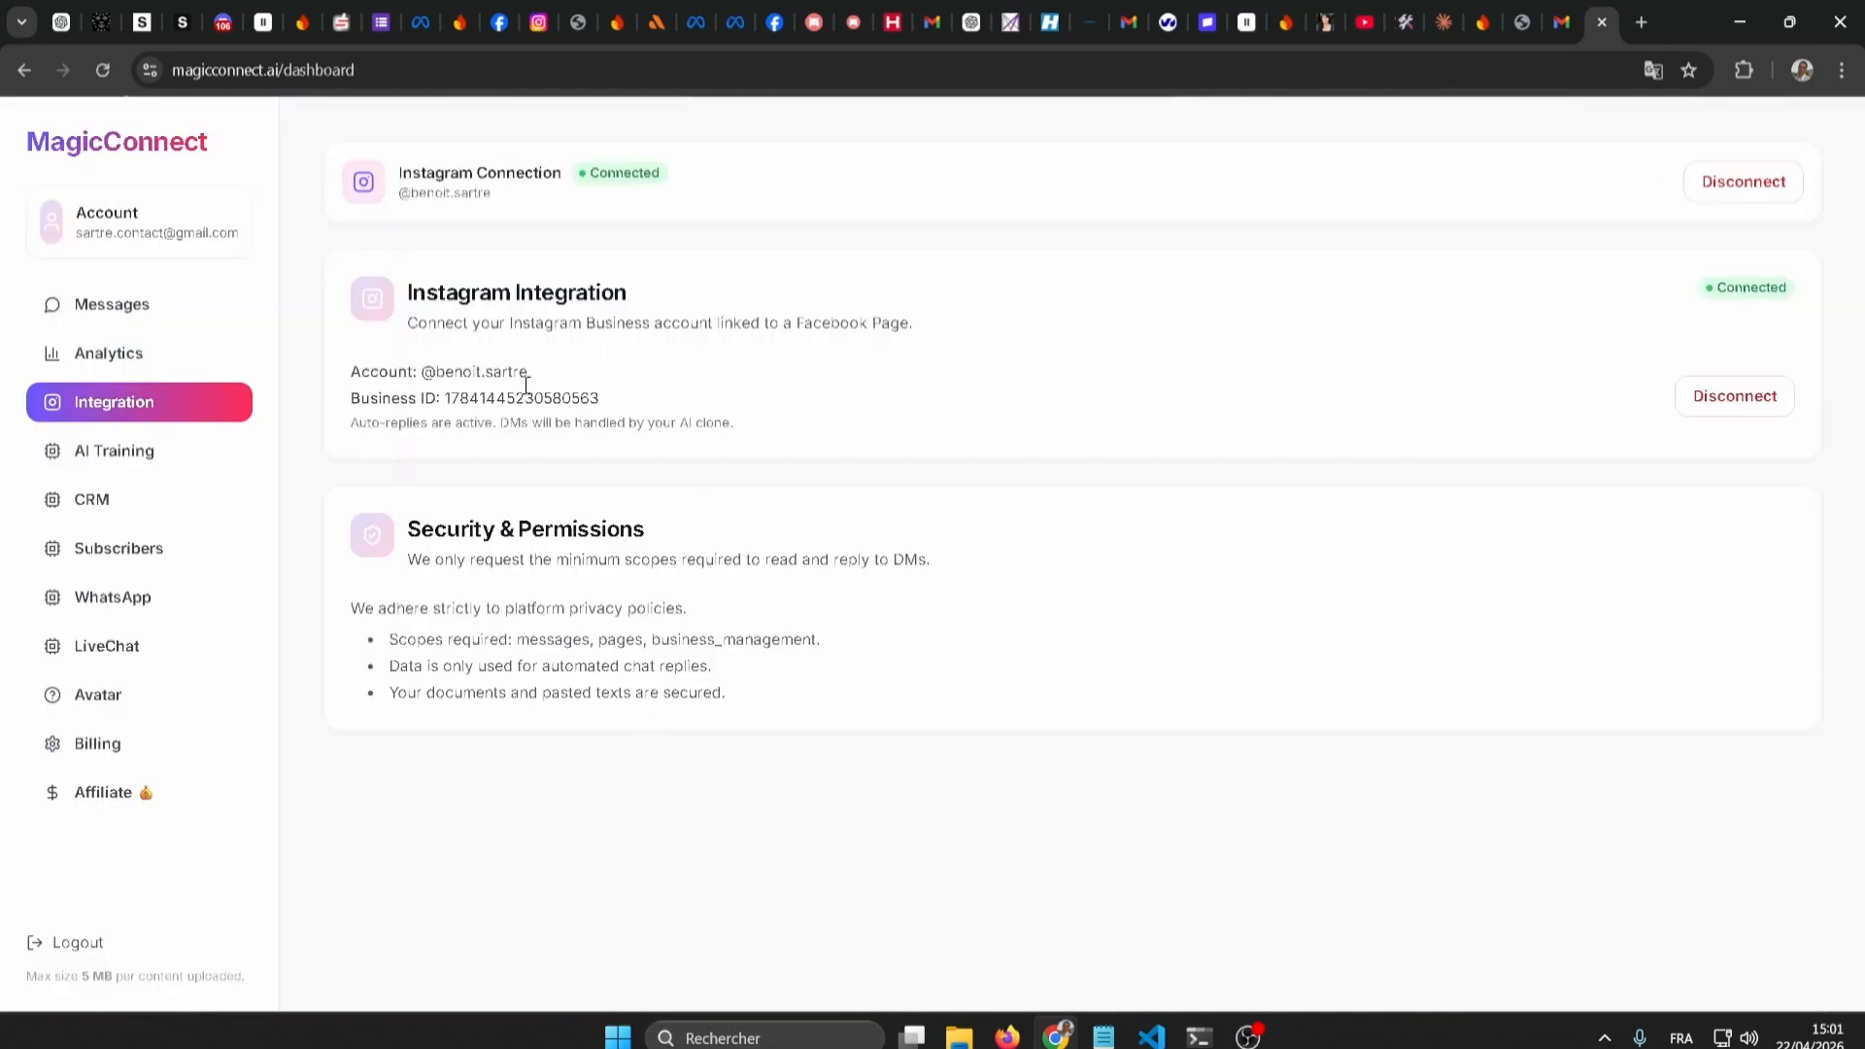
left_click_drag(386, 386, 574, 370)
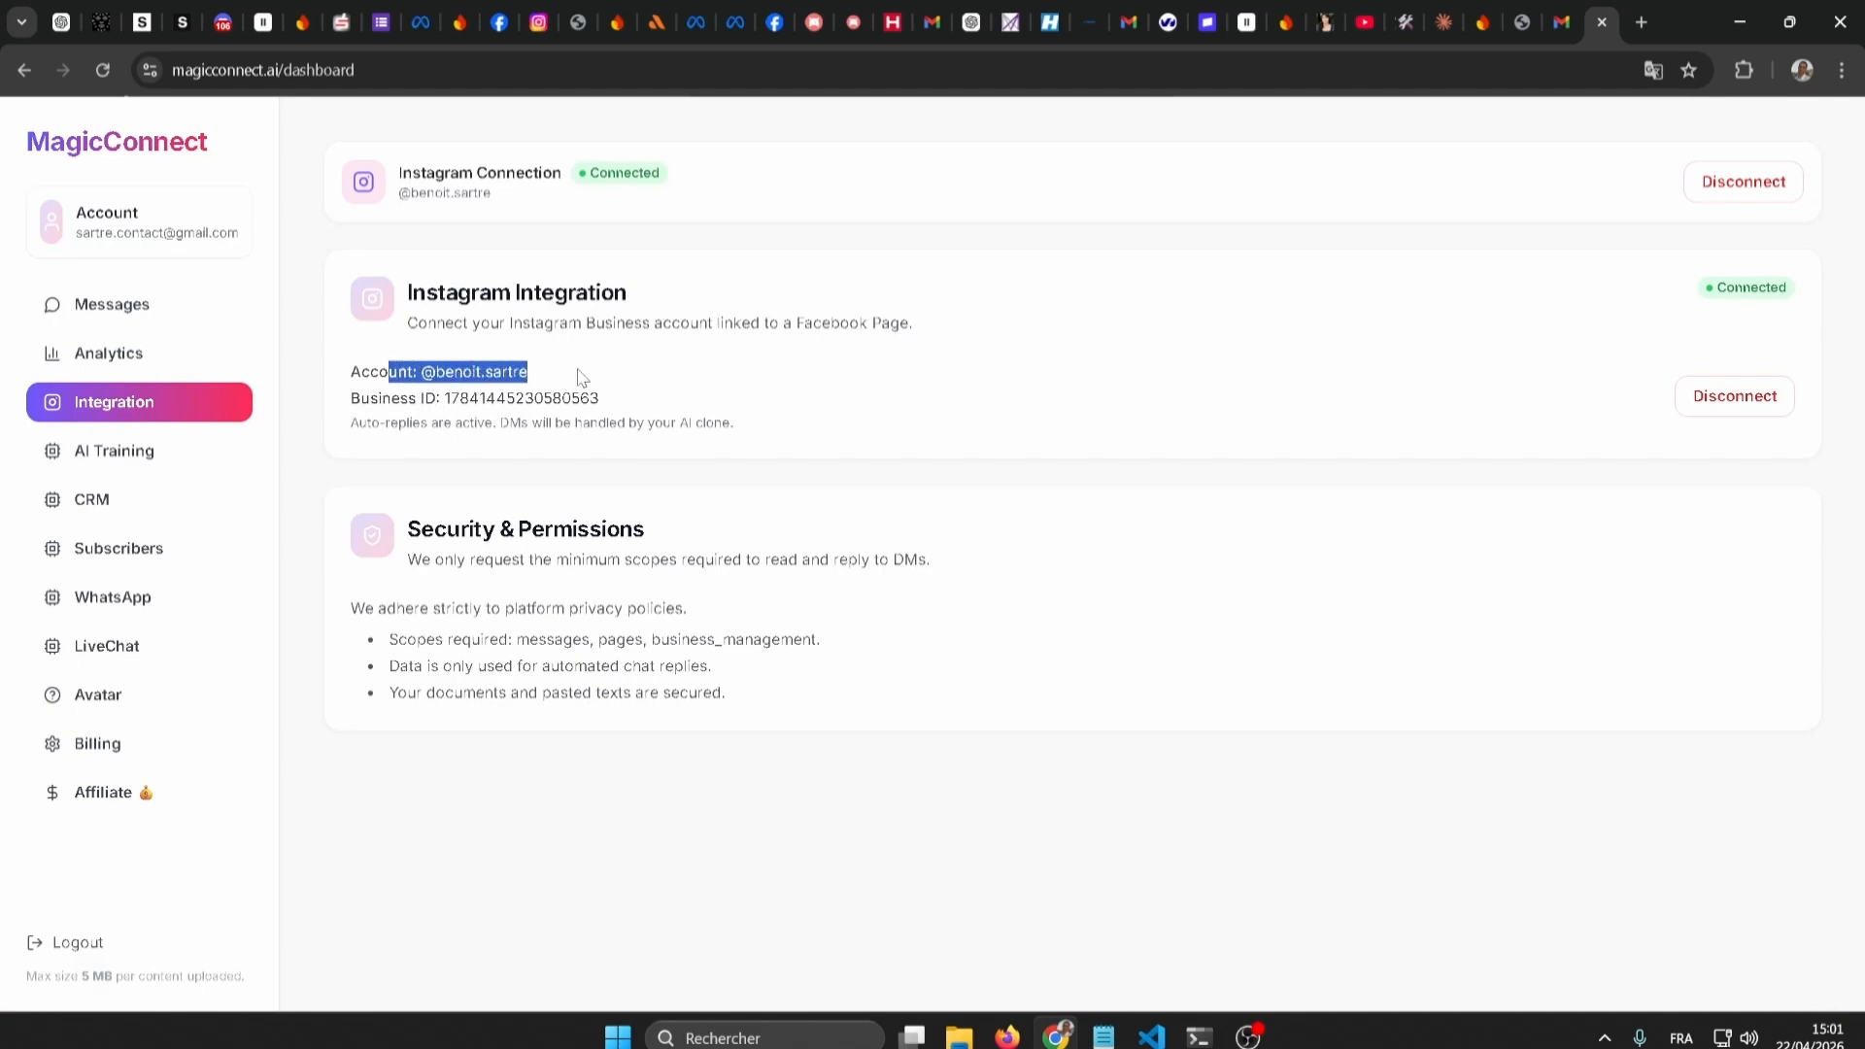
left_click(516, 495)
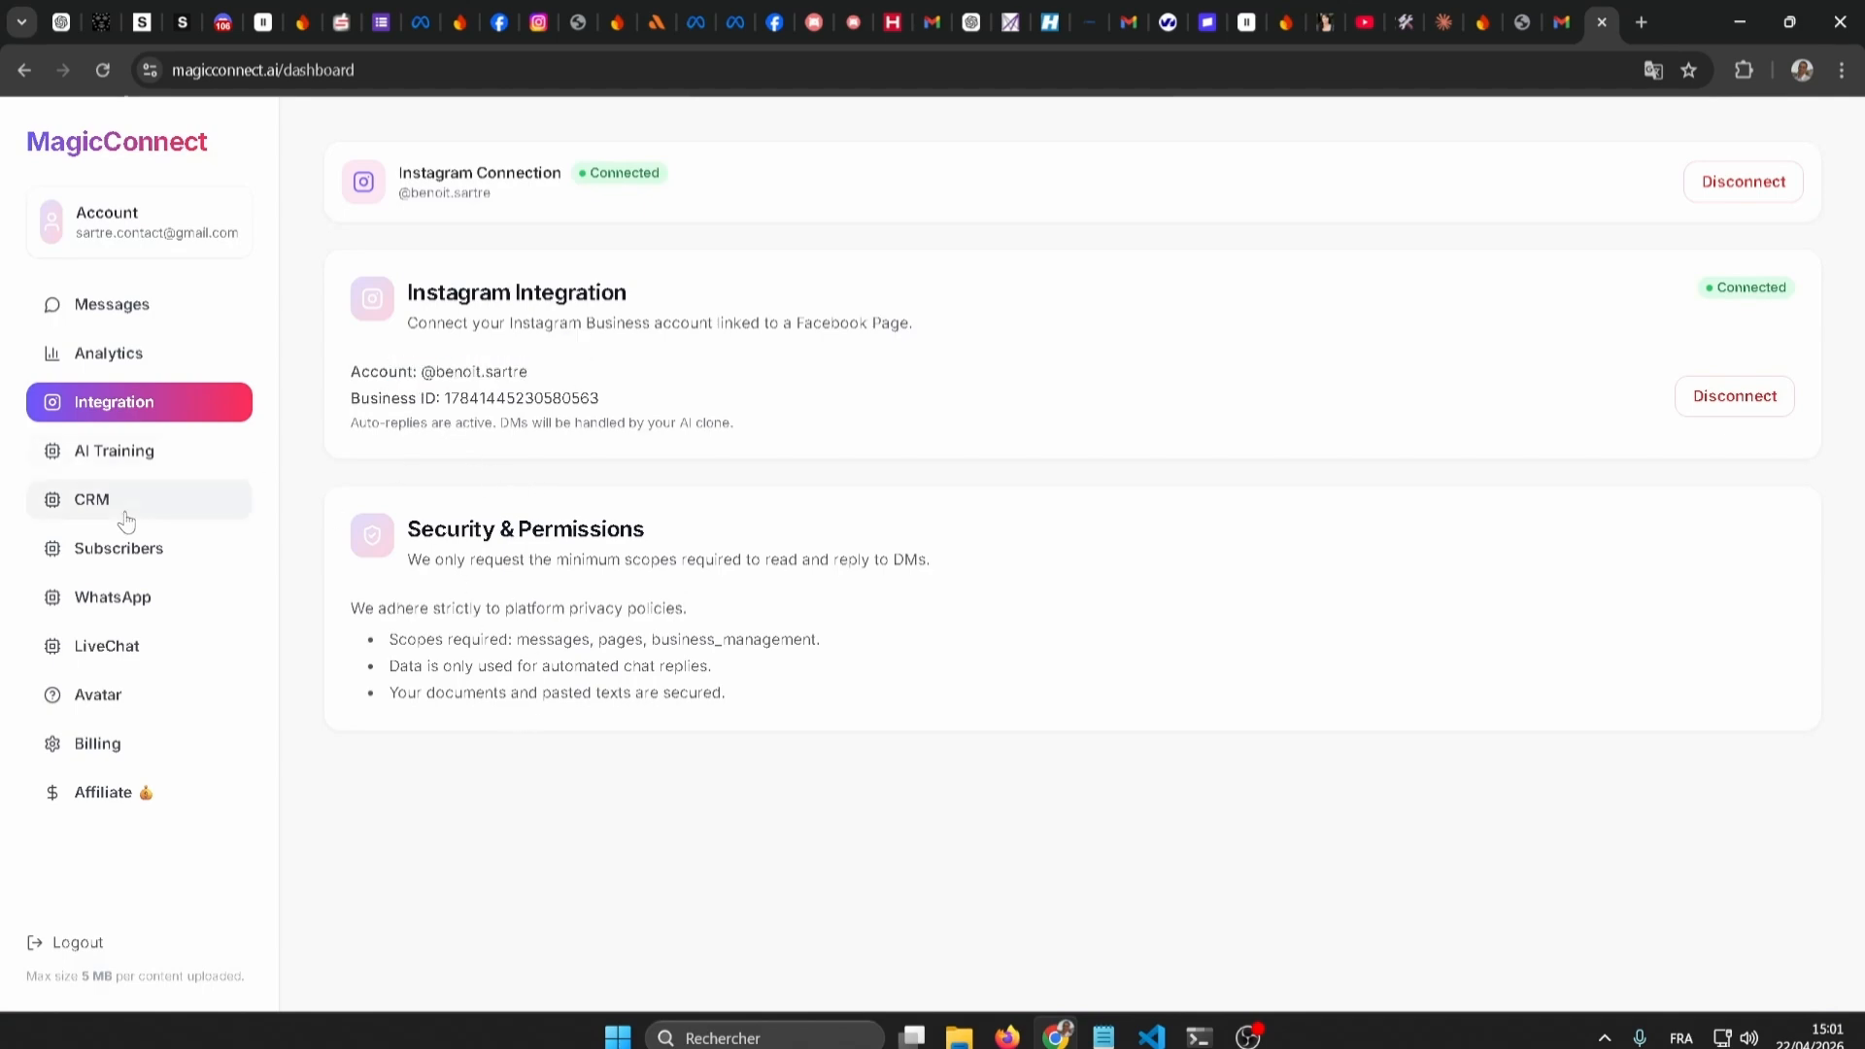
Open AI Training and compare the Instagram and WhatsApp training configurations, ending on Instagram
left_click(124, 449)
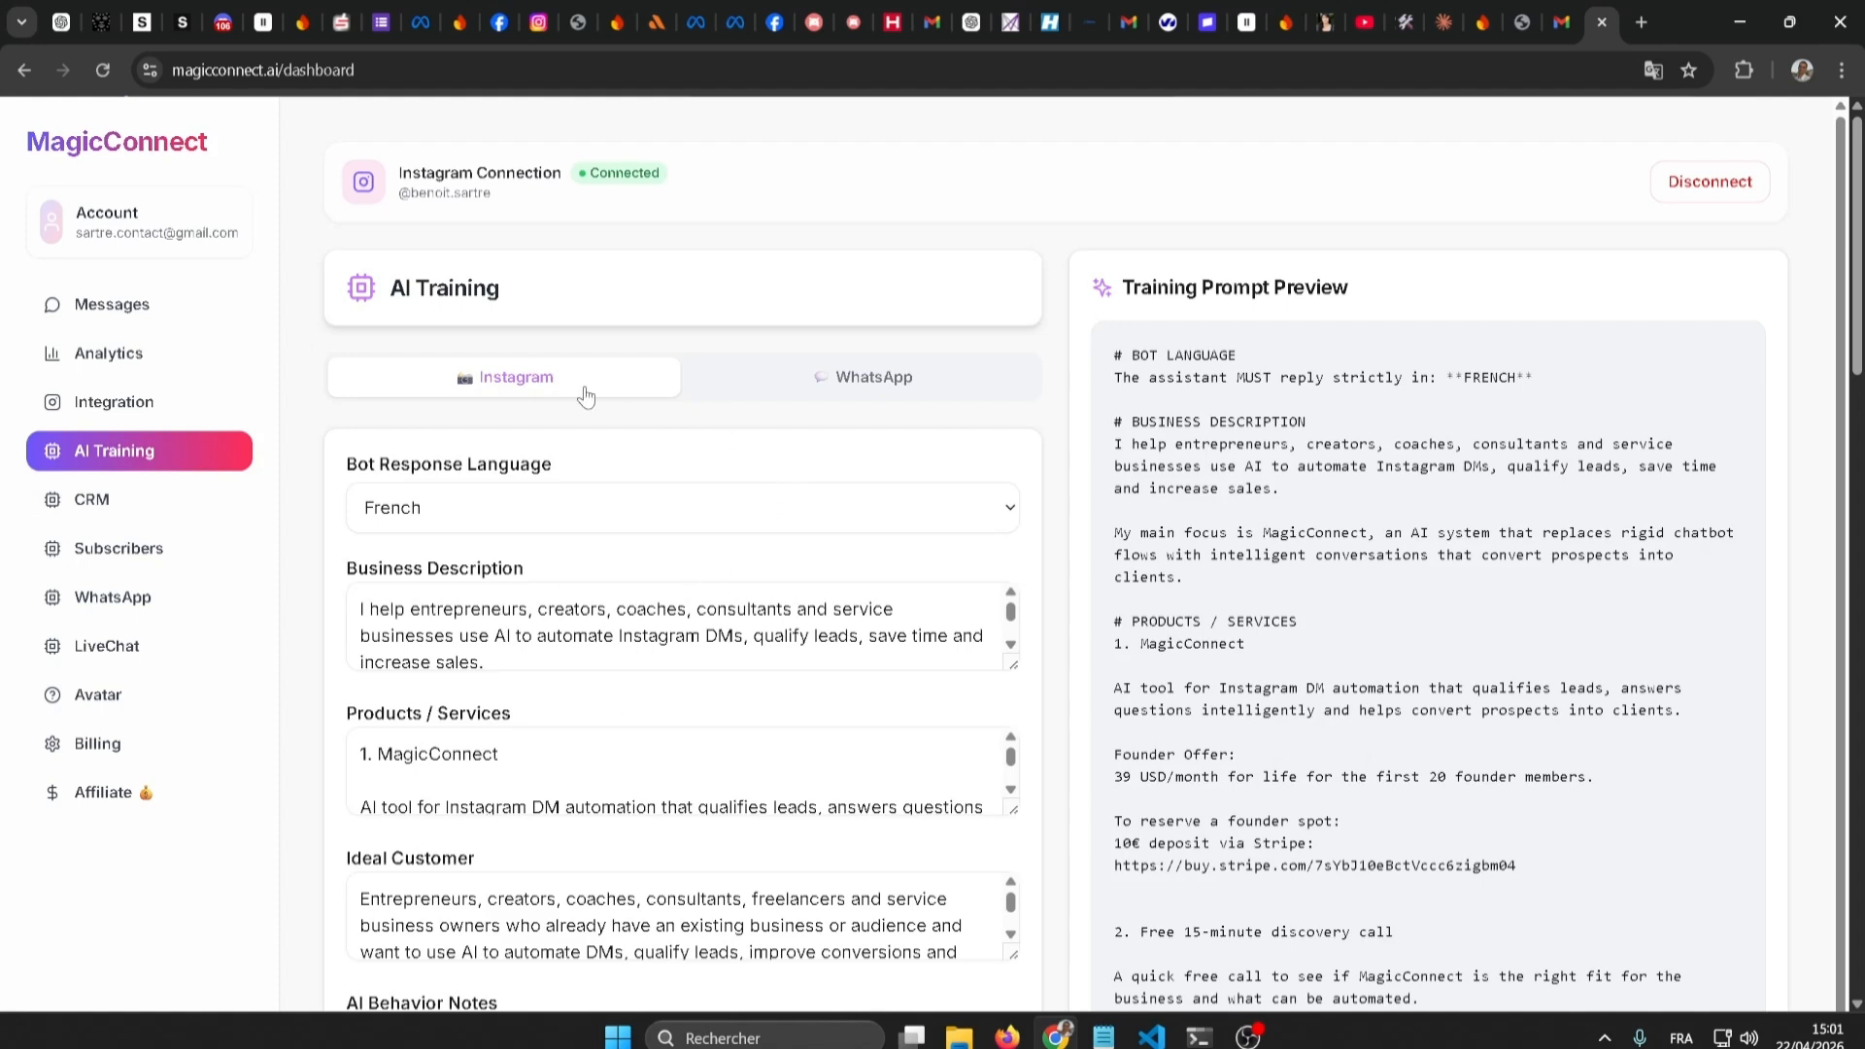
left_click(772, 391)
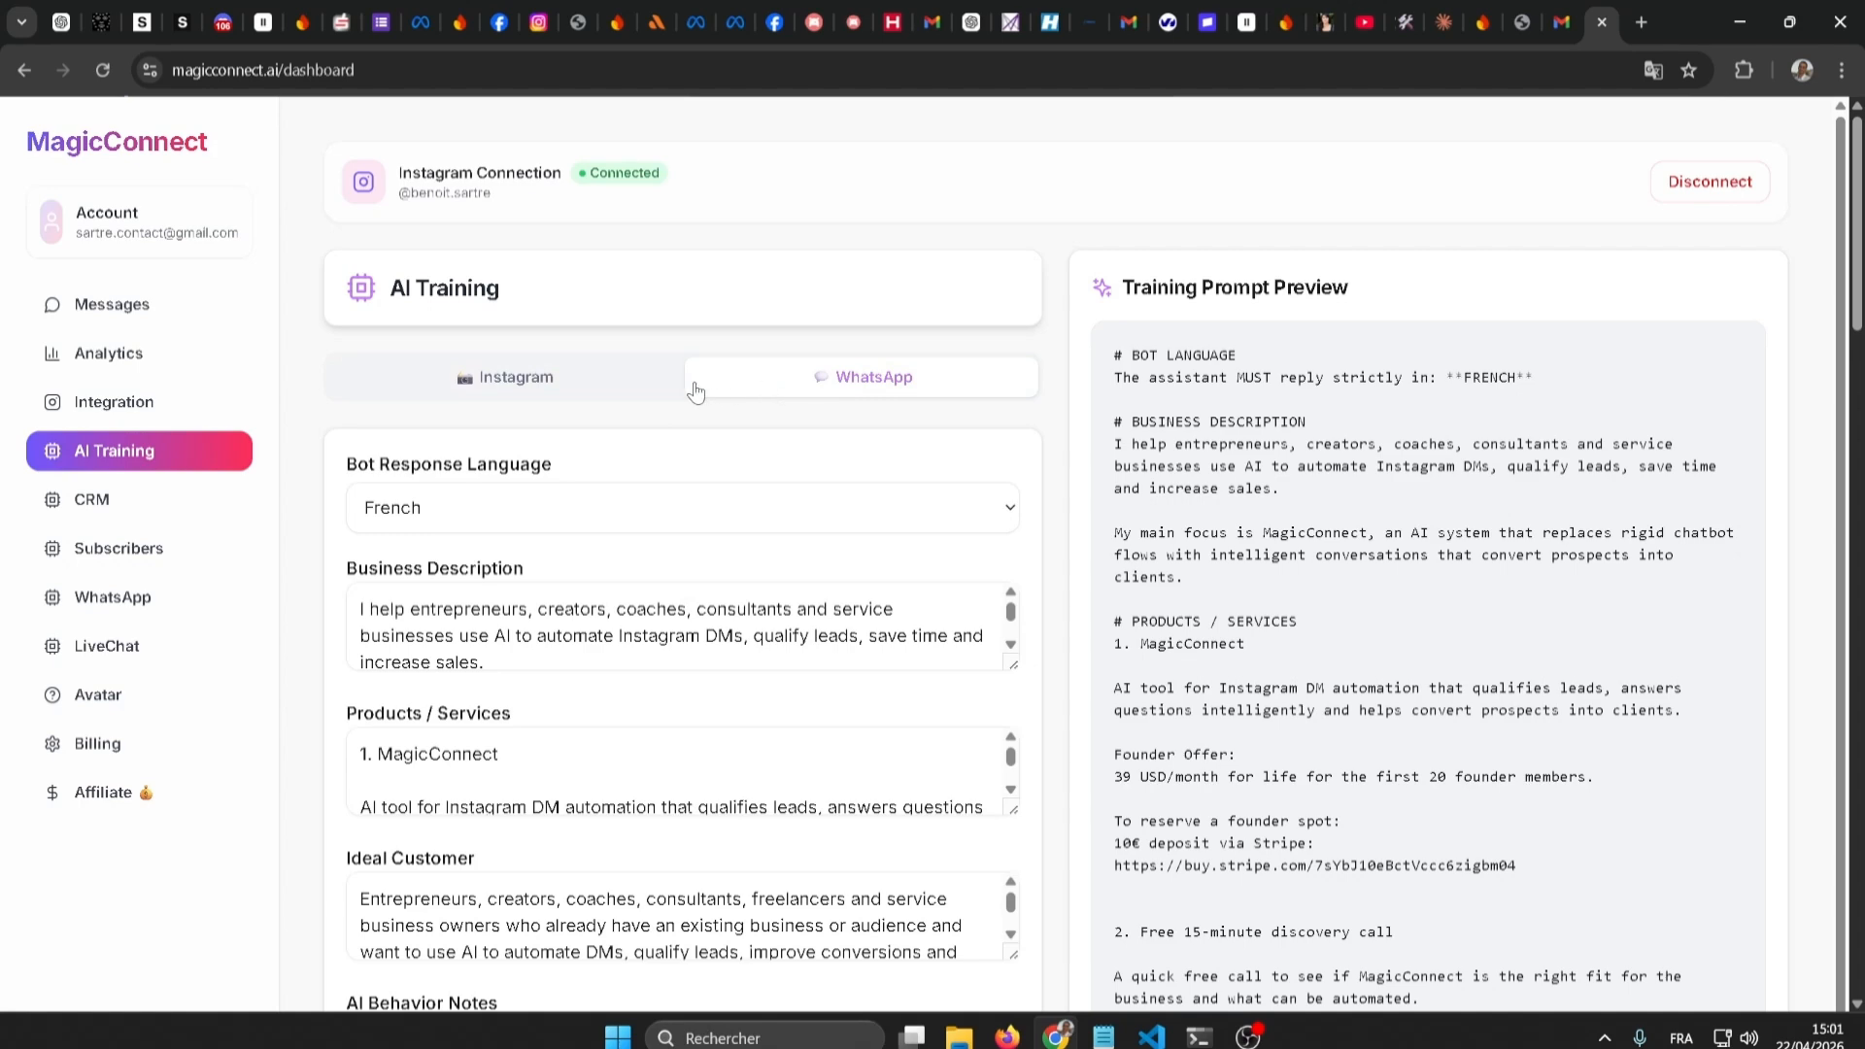
left_click(630, 387)
scroll(1311, 592, "down", 1)
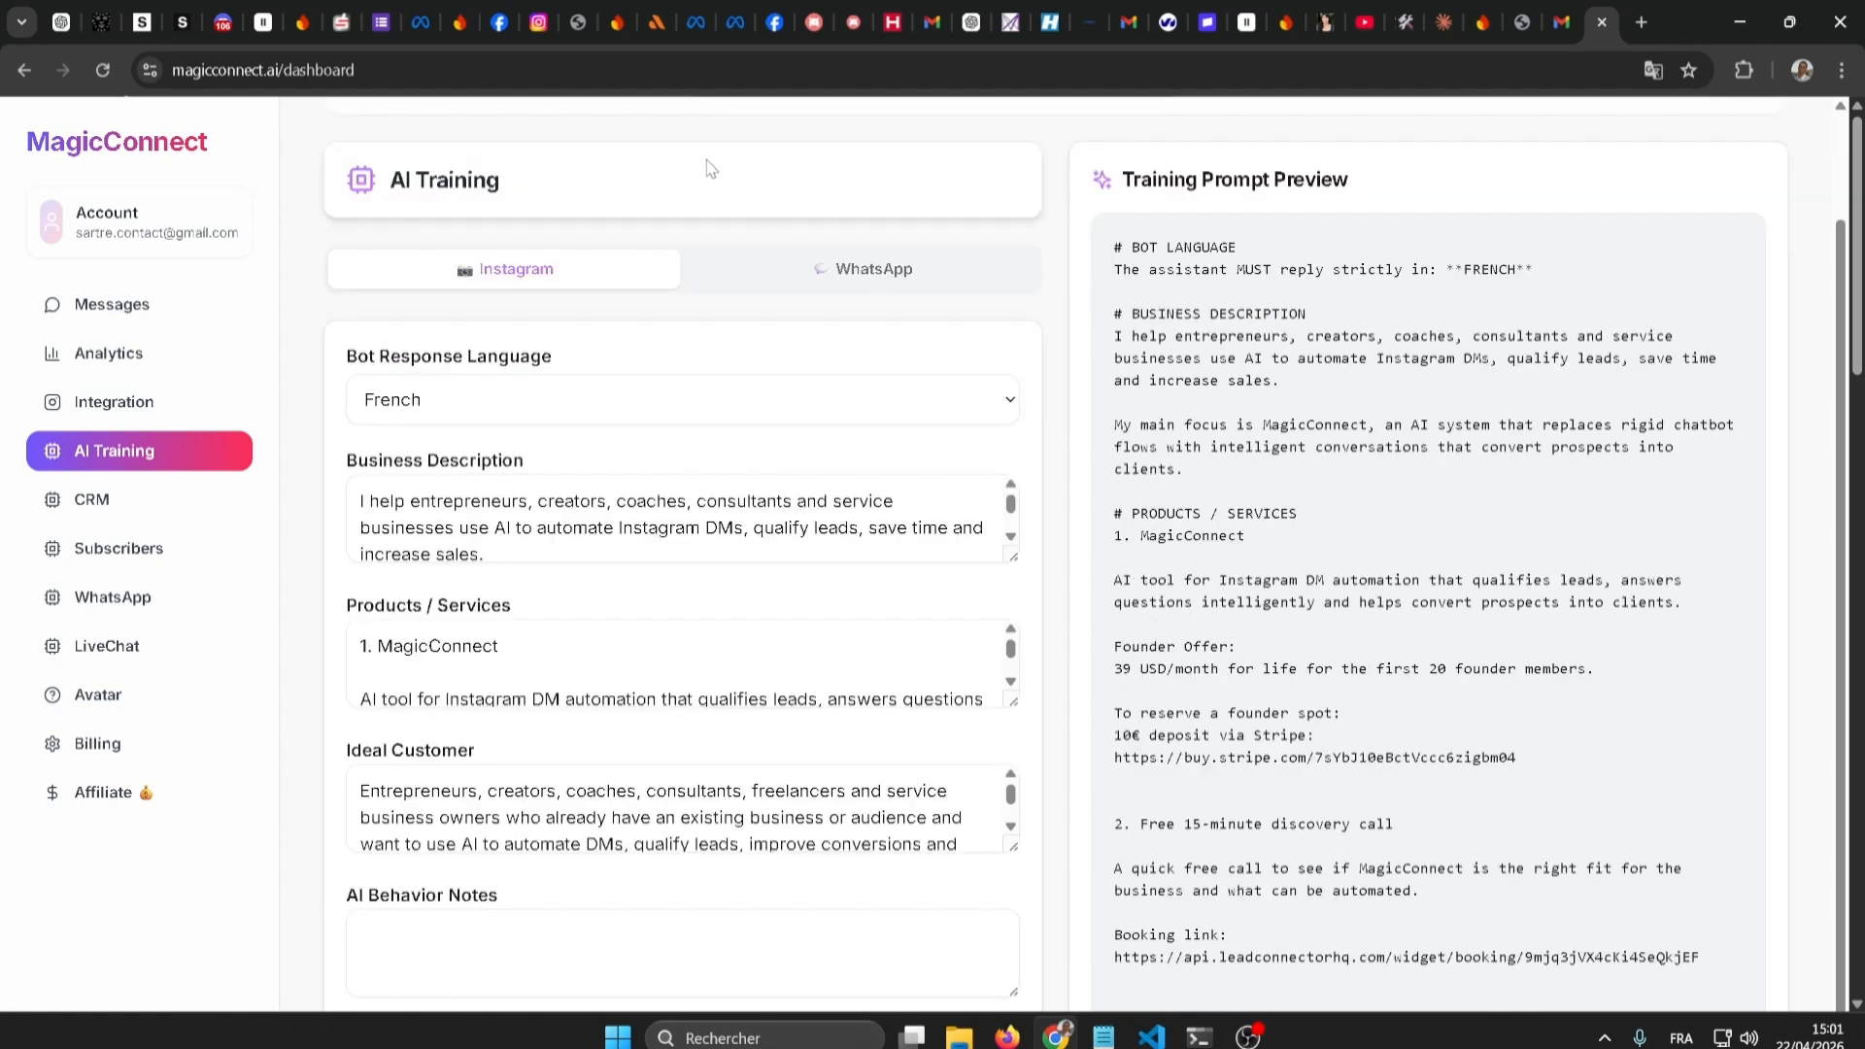
left_click(844, 282)
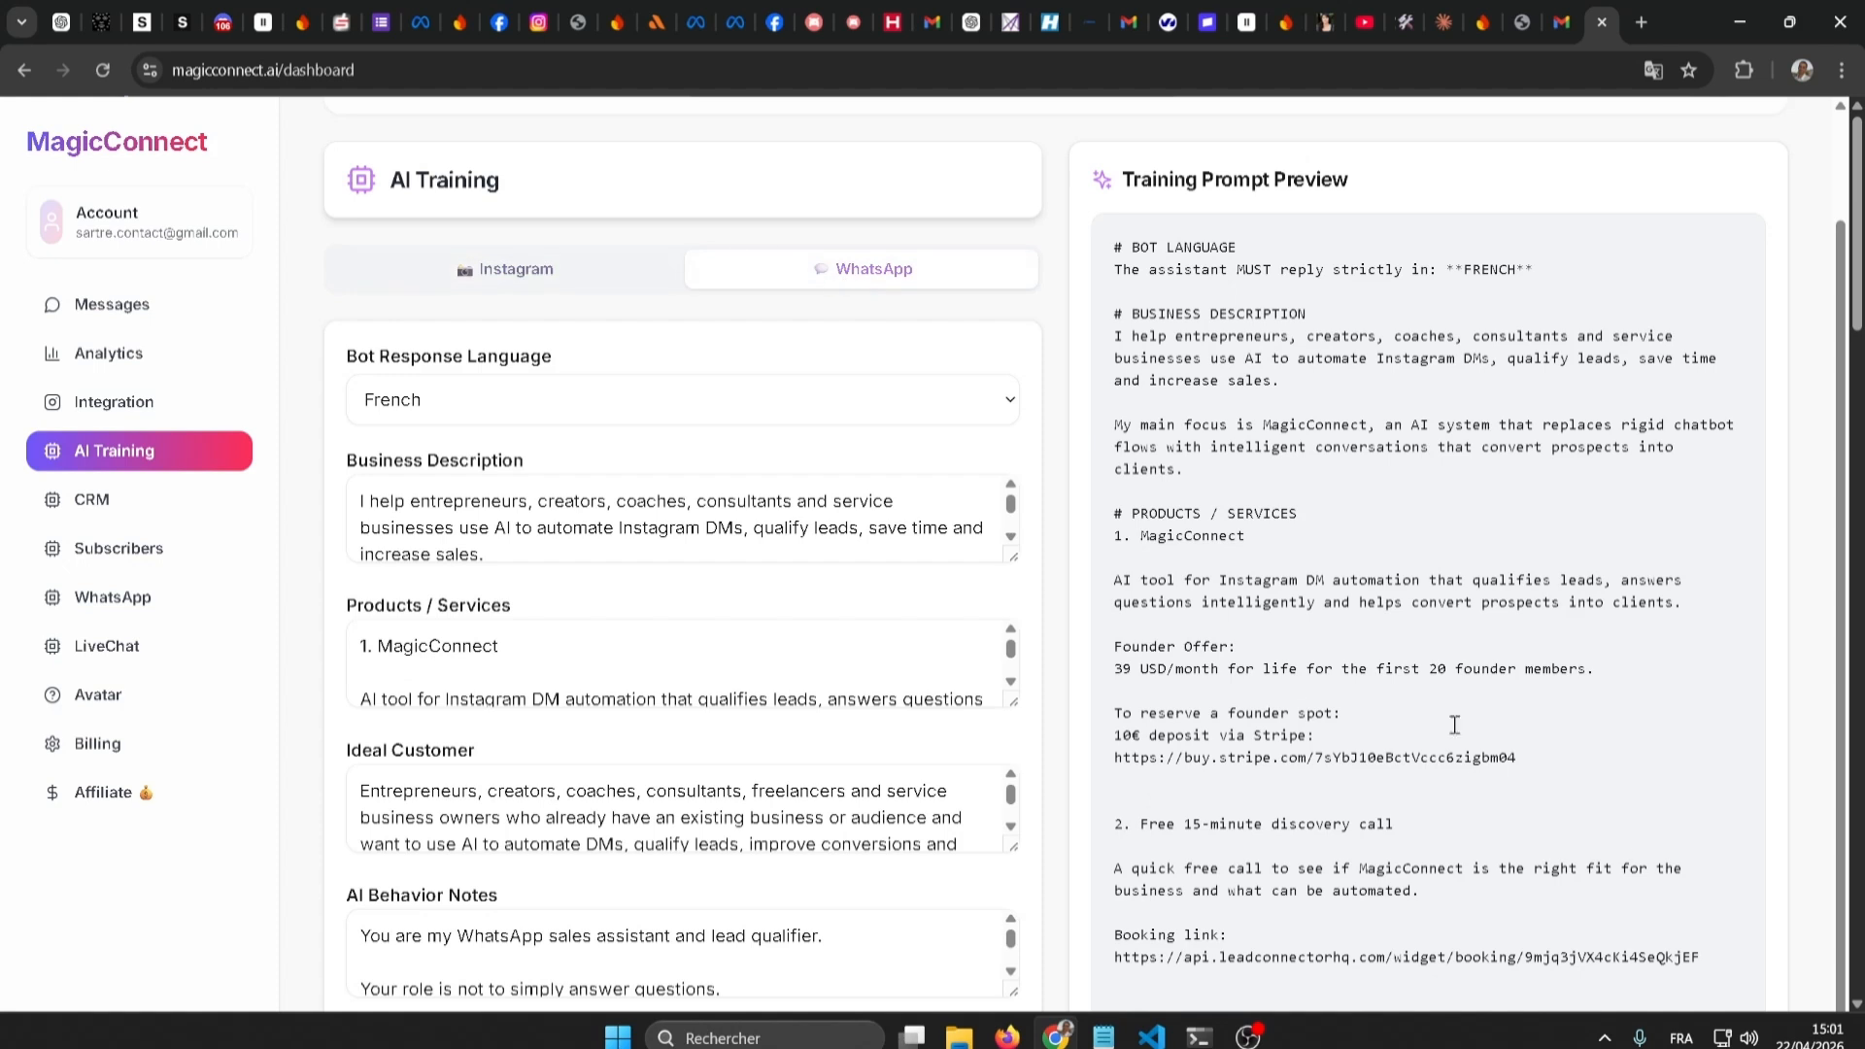
left_click(512, 286)
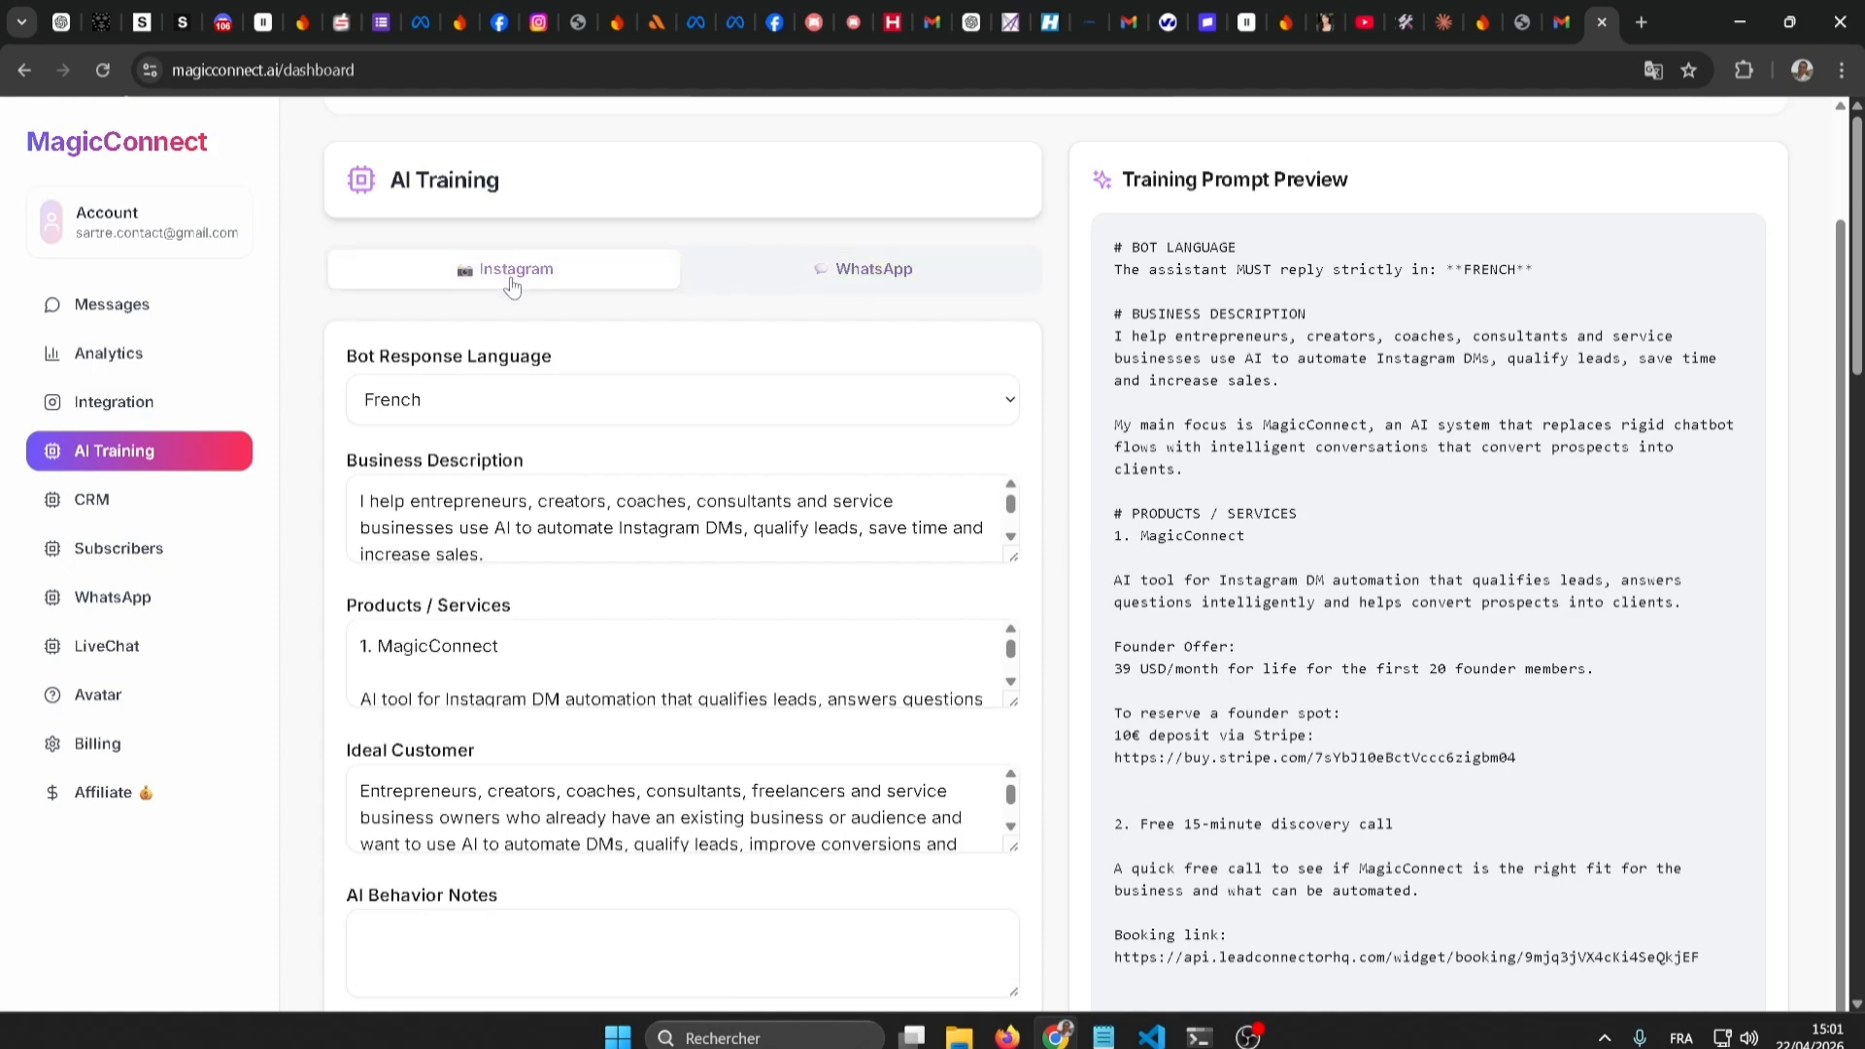
Examine the available bot response languages and the business description in the Instagram training form
left_click(511, 401)
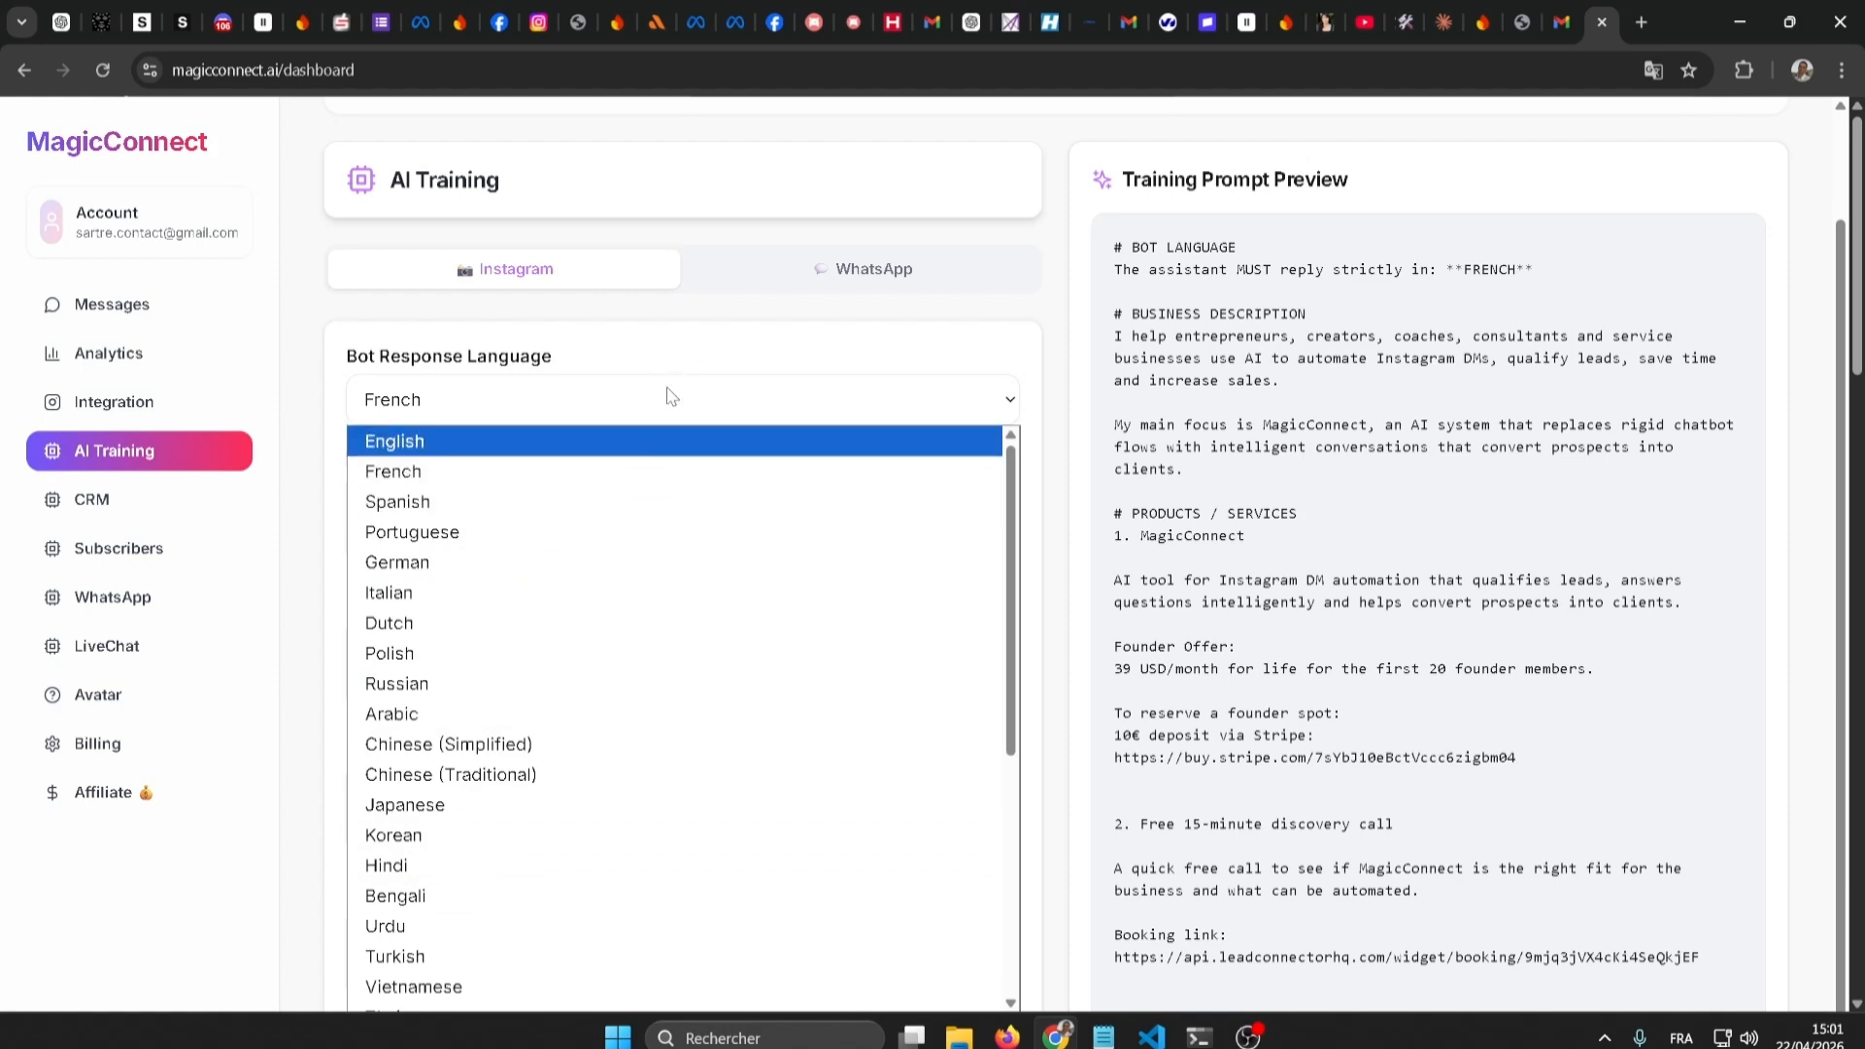
left_click(691, 350)
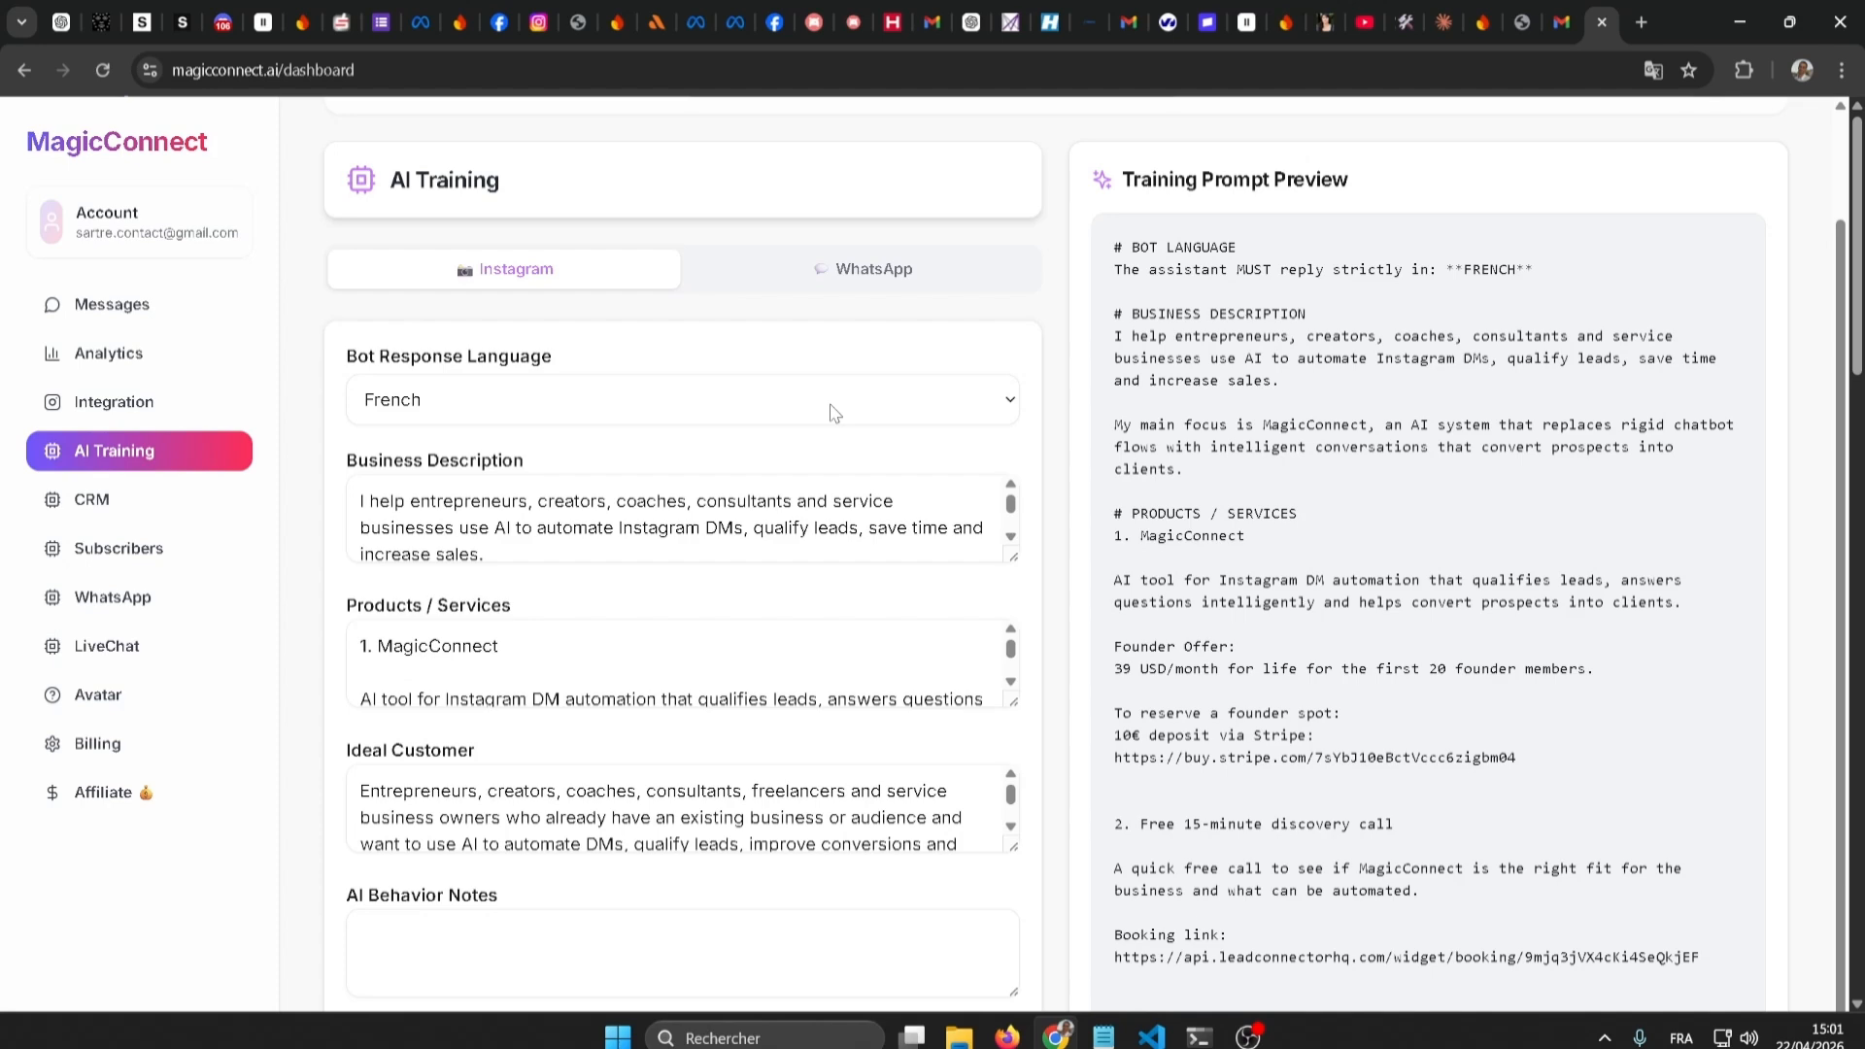
scroll(889, 469, "down", 2)
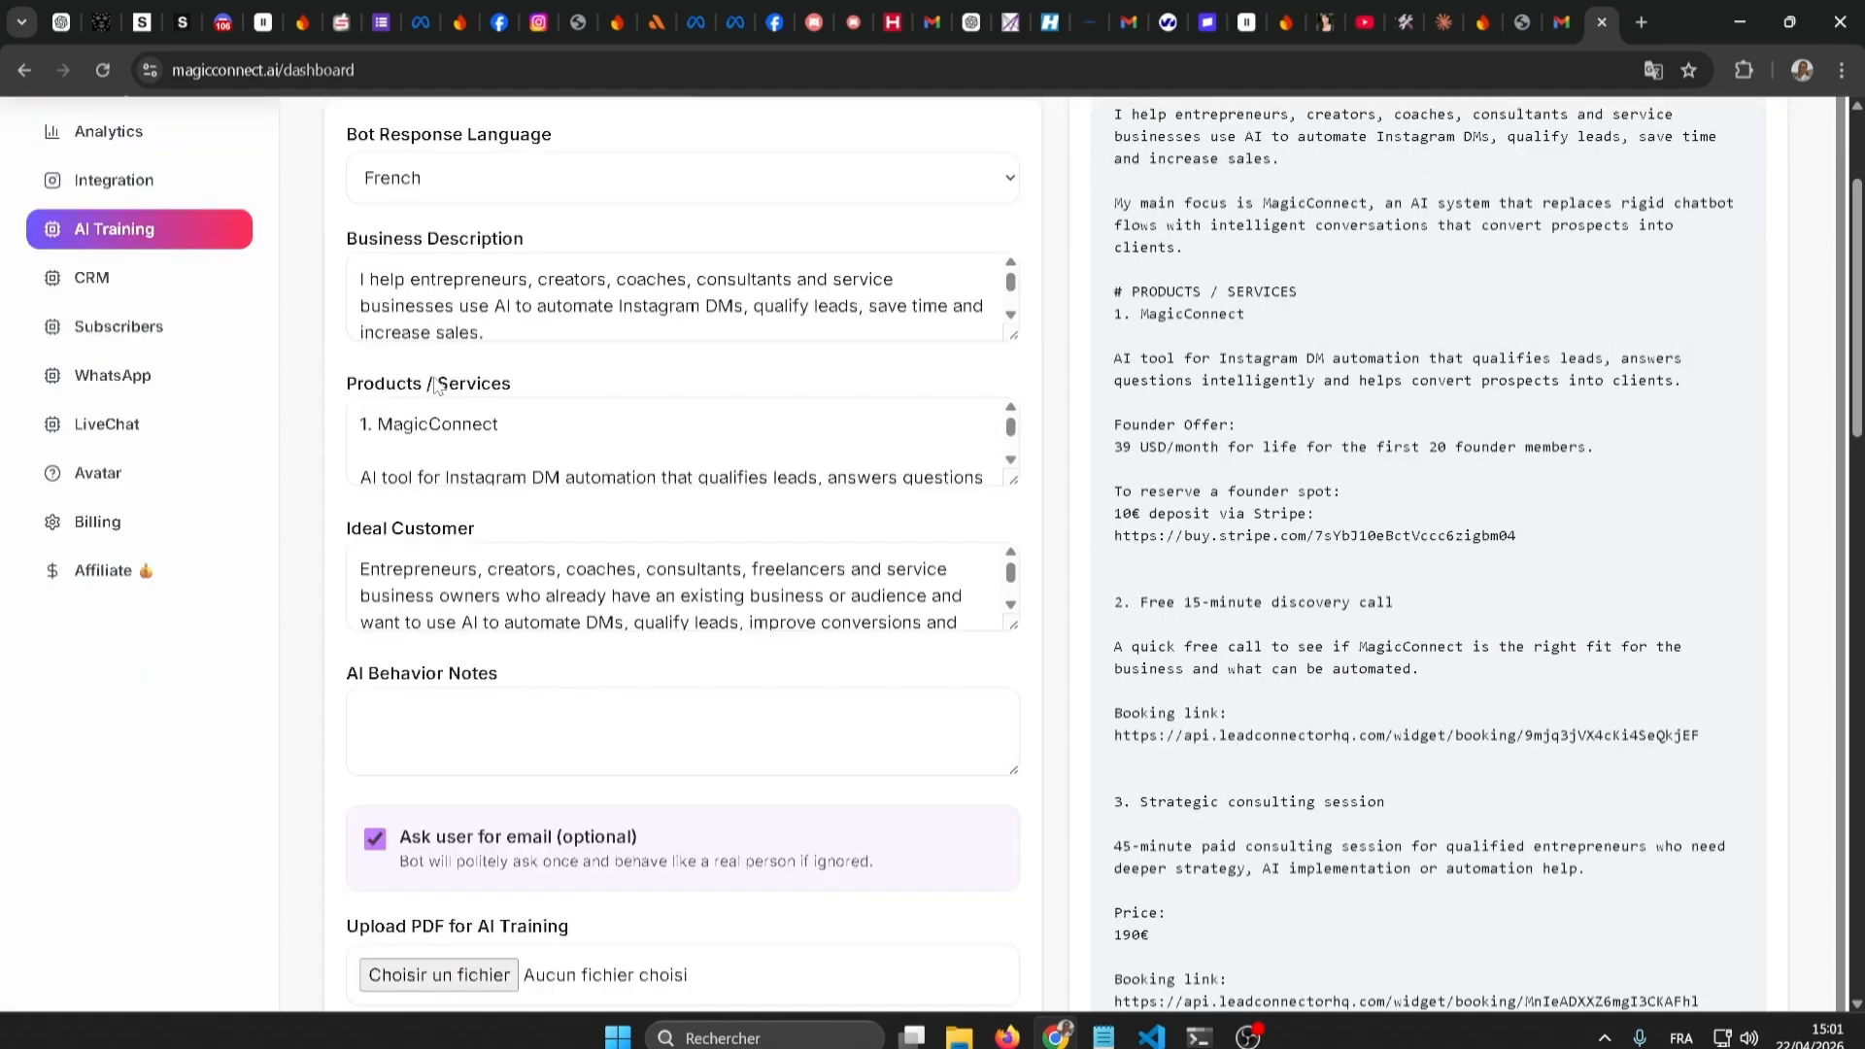
double_click(445, 242)
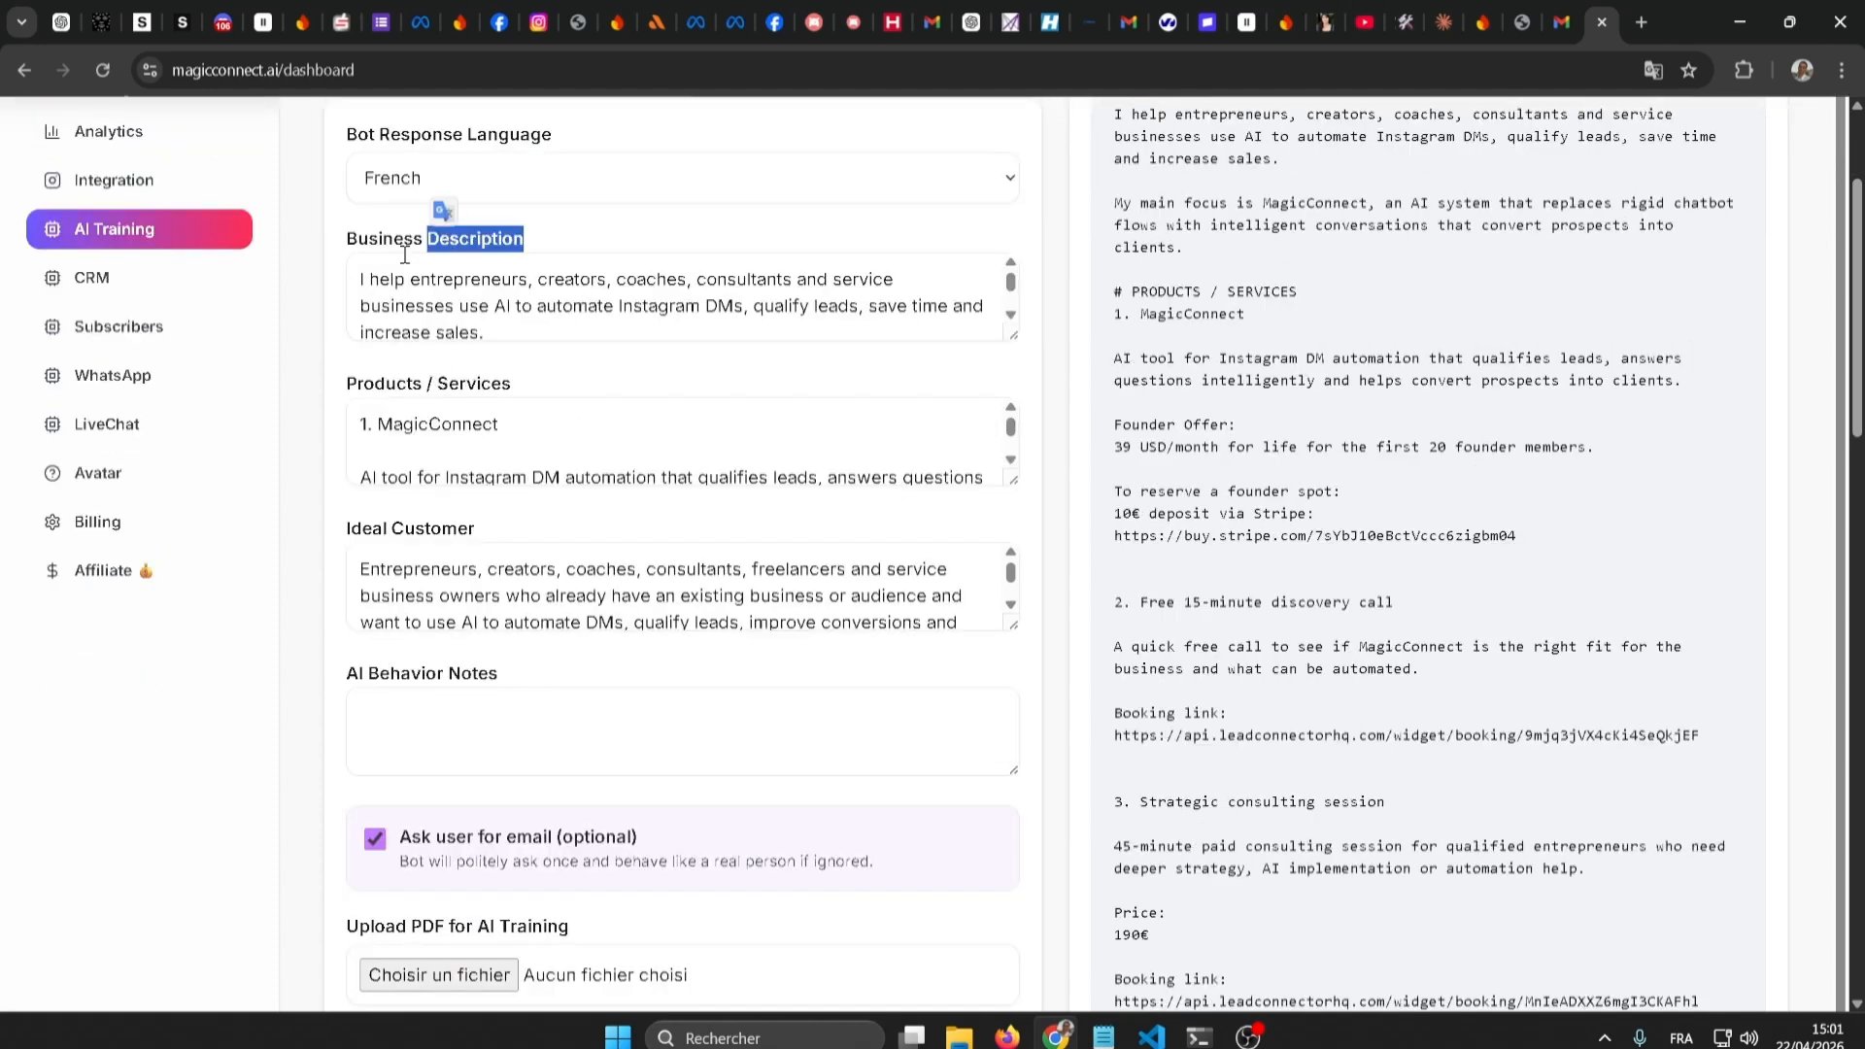
left_click(405, 260)
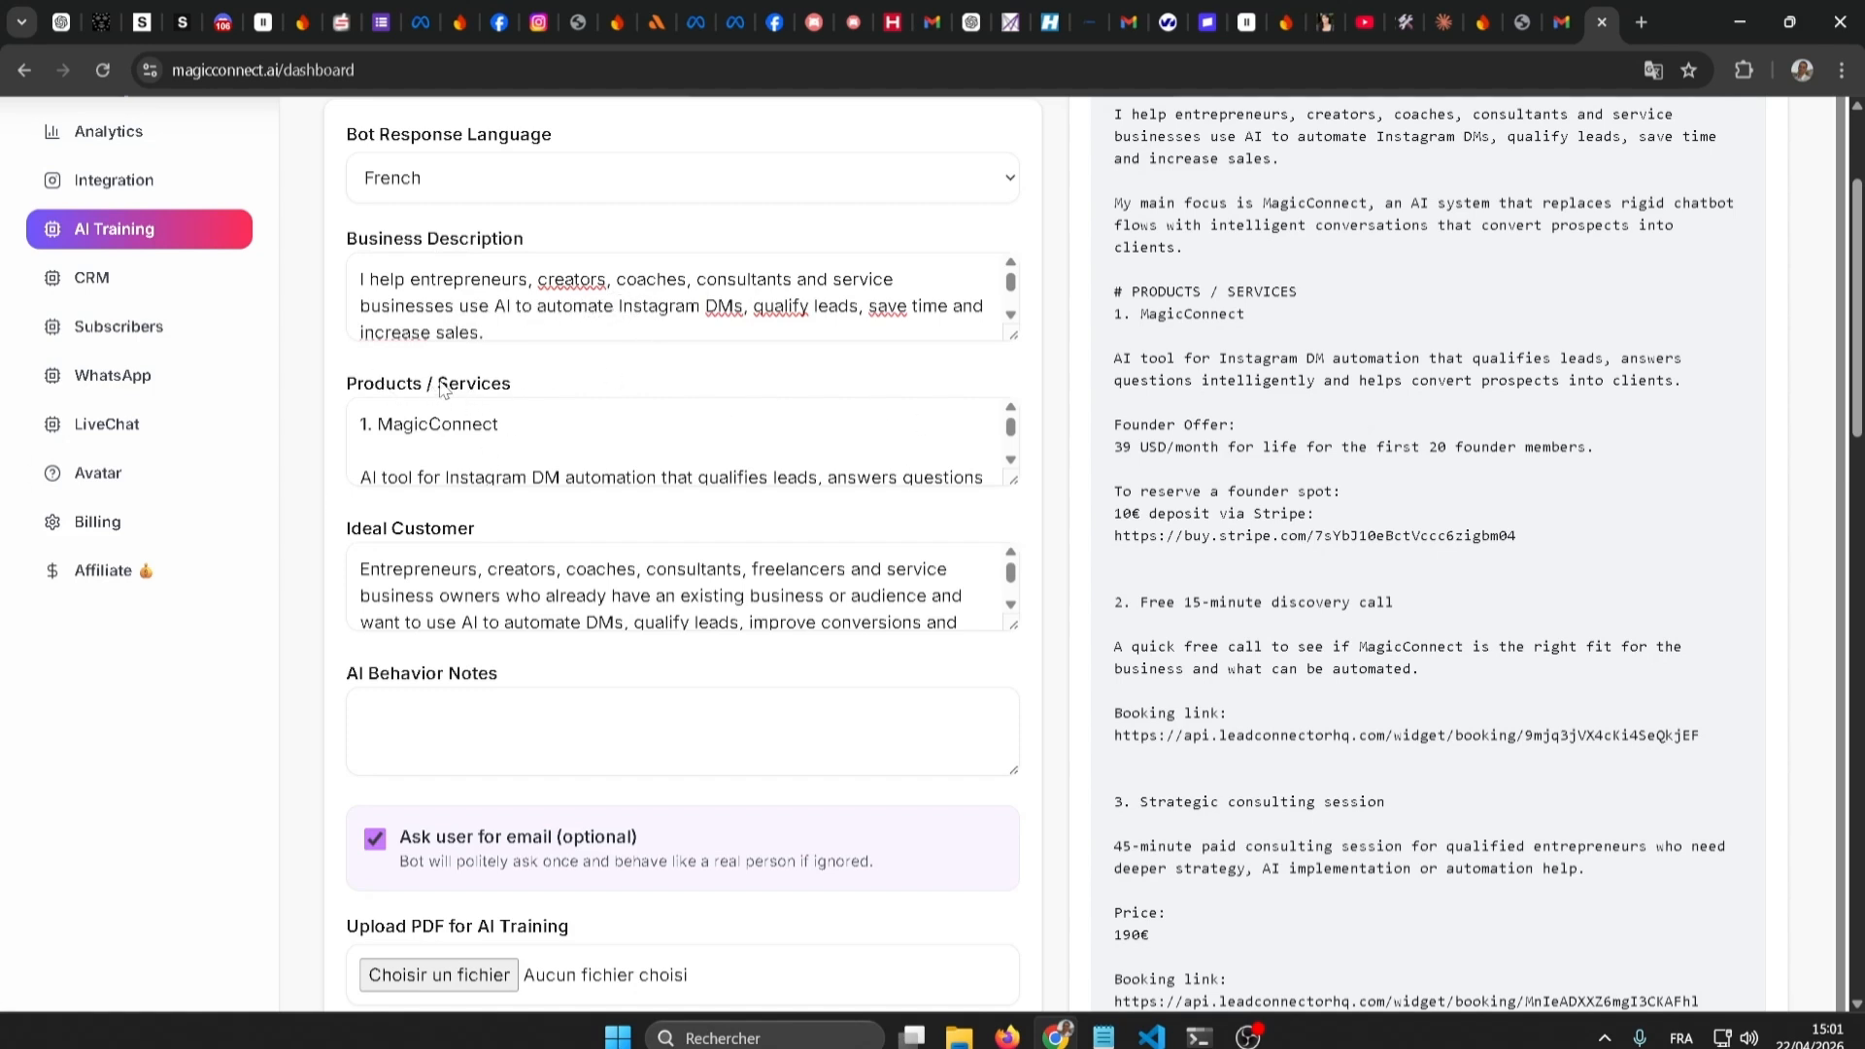
Read through the products and services text, ideal customer, AI behavior notes, email request, PDF upload and knowledge base sections of the training form
left_click(1008, 464)
left_click(1009, 463)
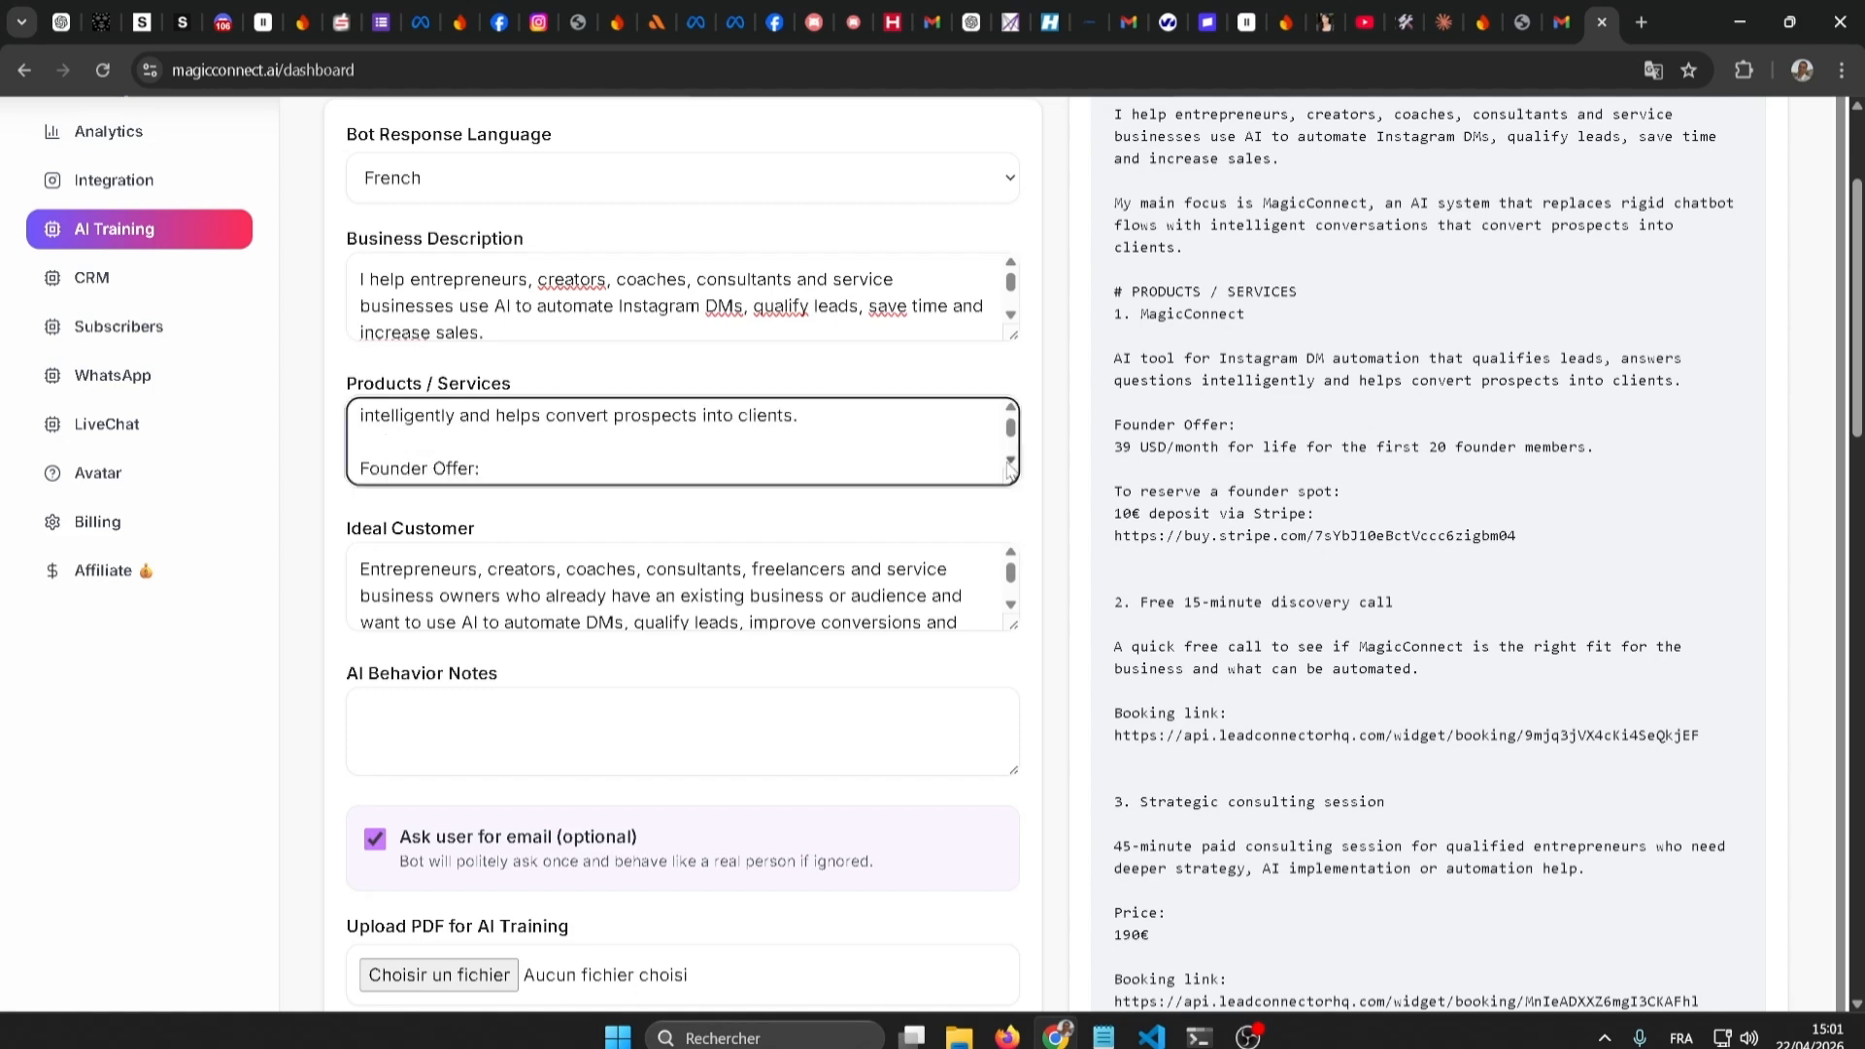
left_click(1008, 464)
left_click(1009, 464)
left_click(1008, 464)
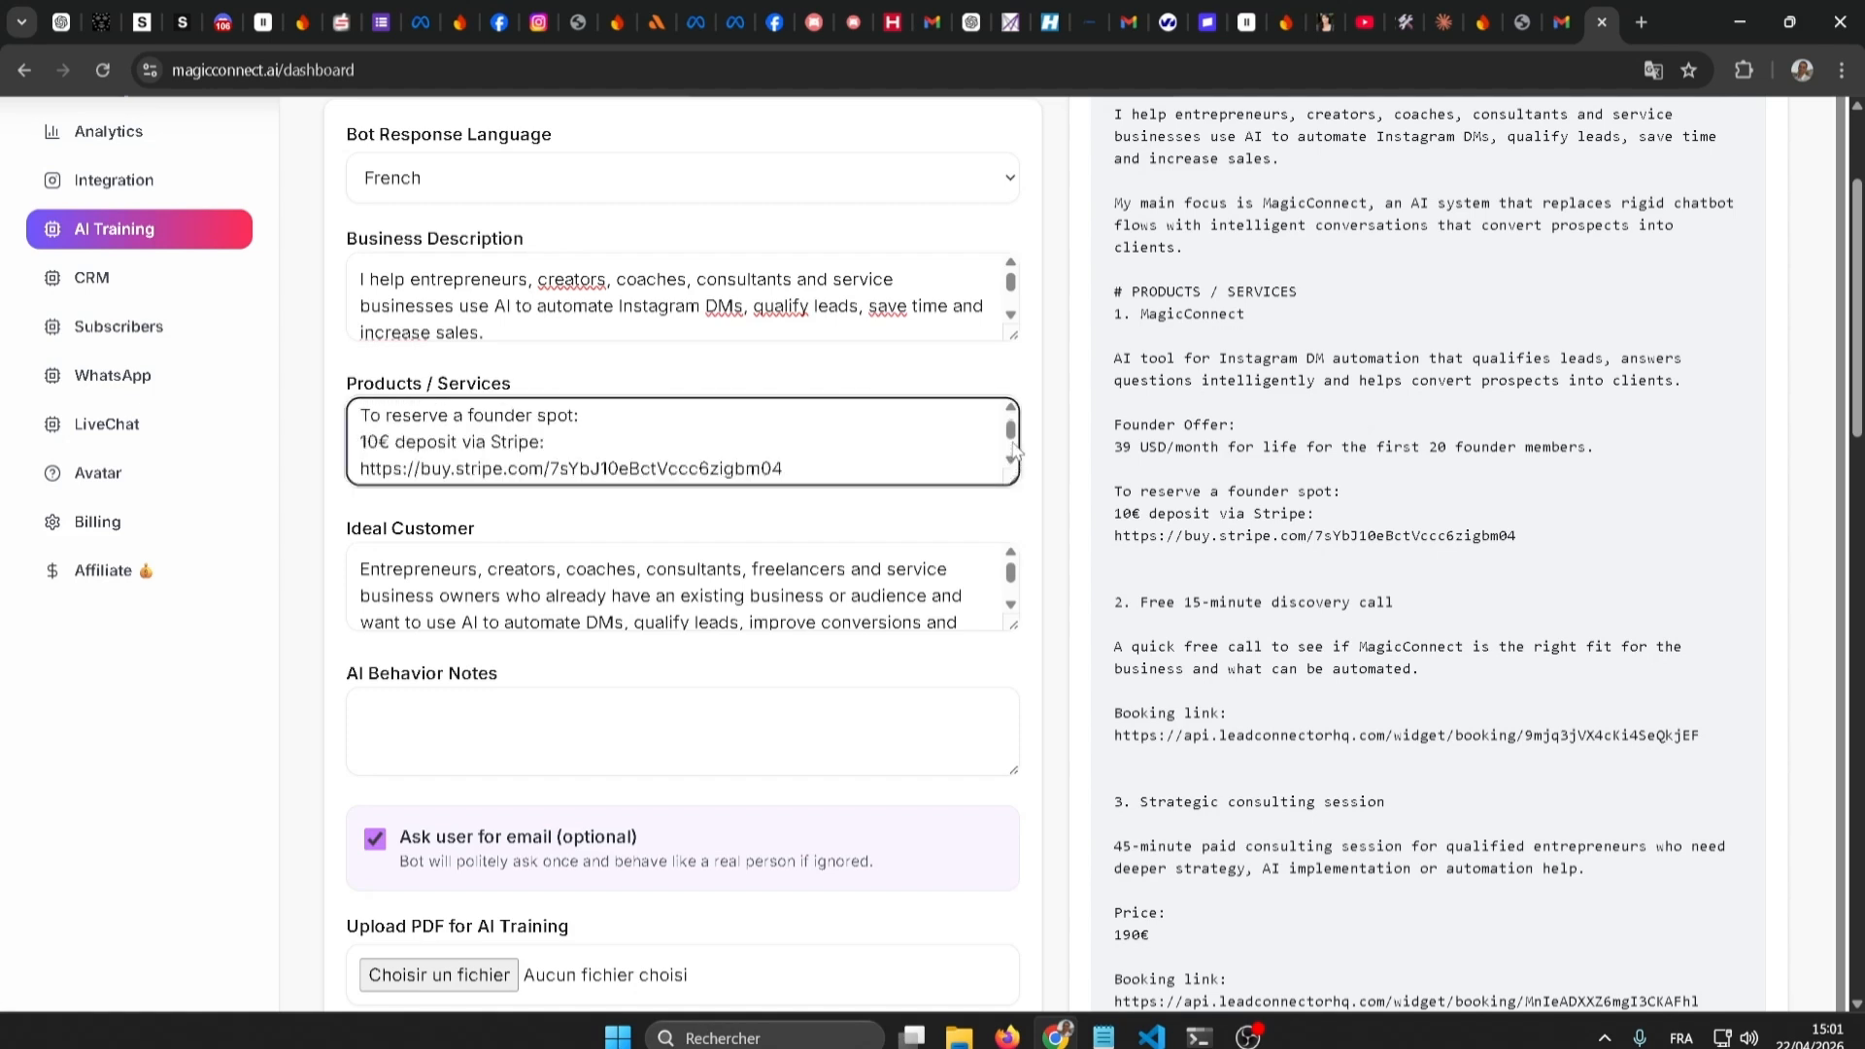
double_click(427, 528)
left_click(505, 529)
scroll(450, 660, "down", 1)
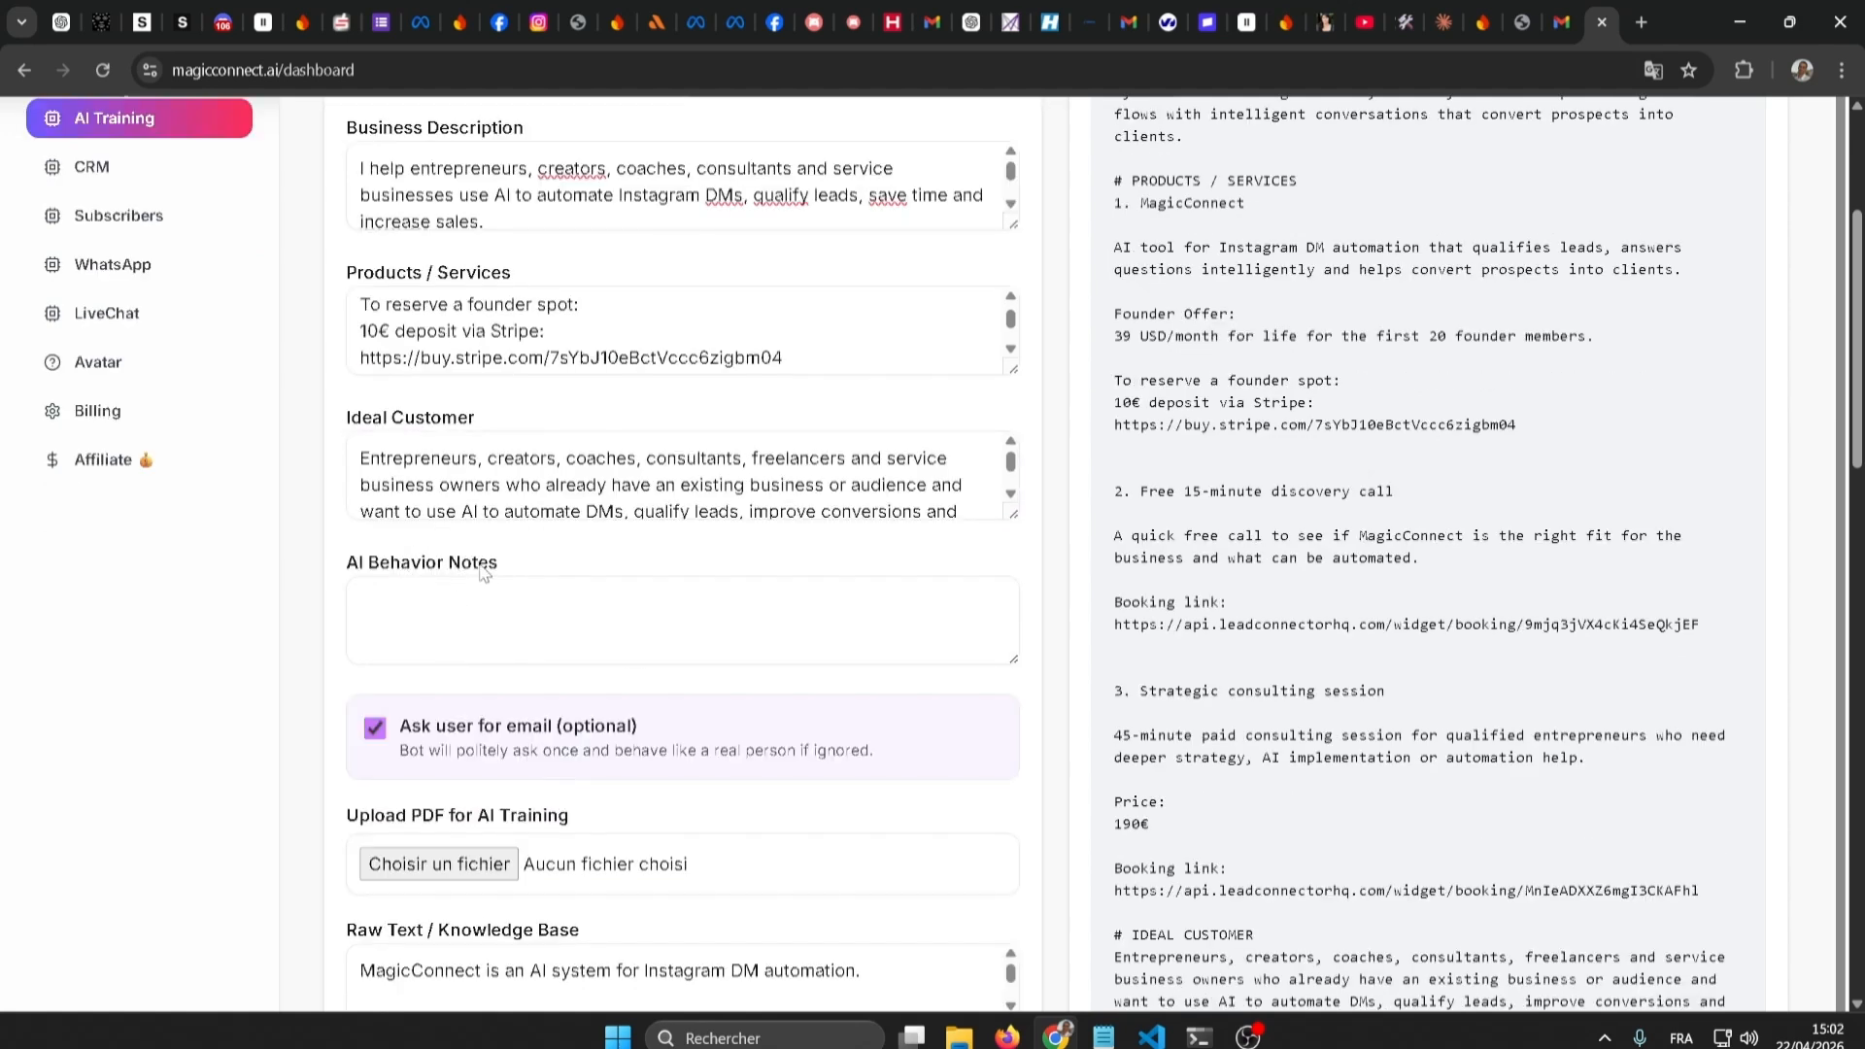
scroll(539, 551, "down", 2)
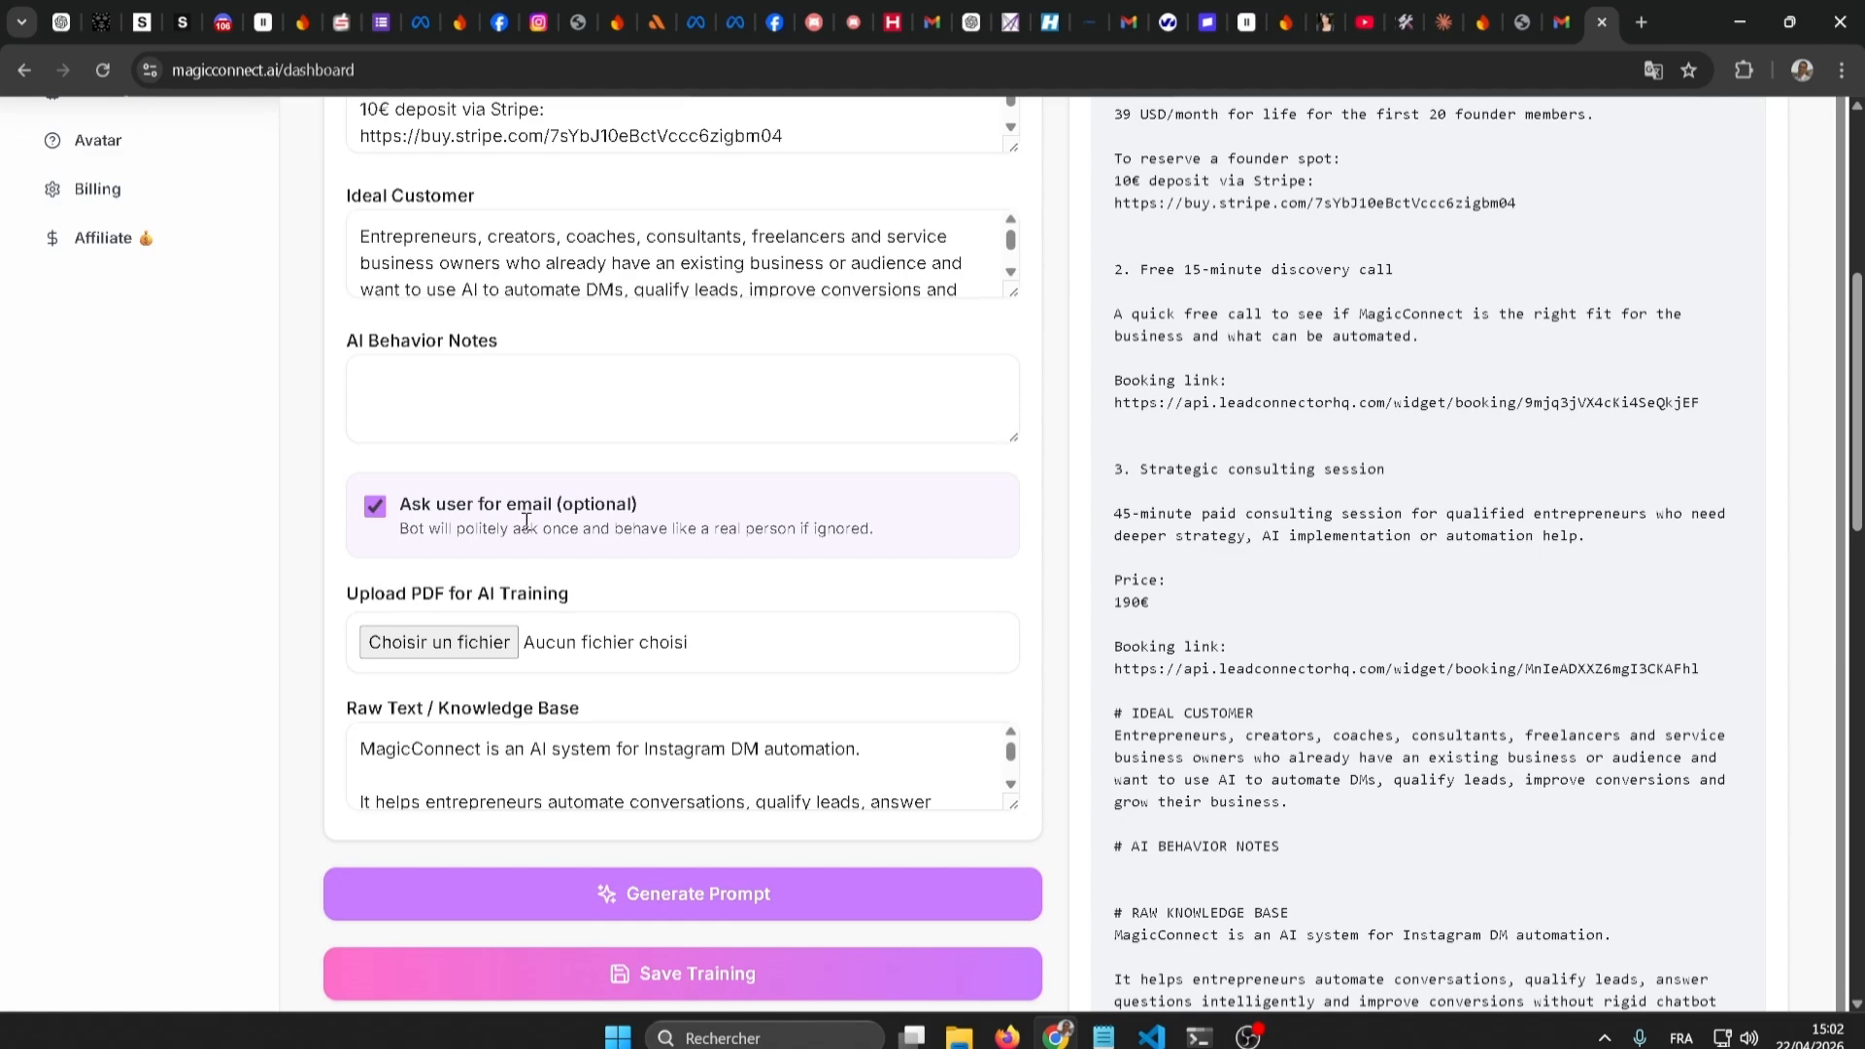
scroll(380, 540, "up", 7)
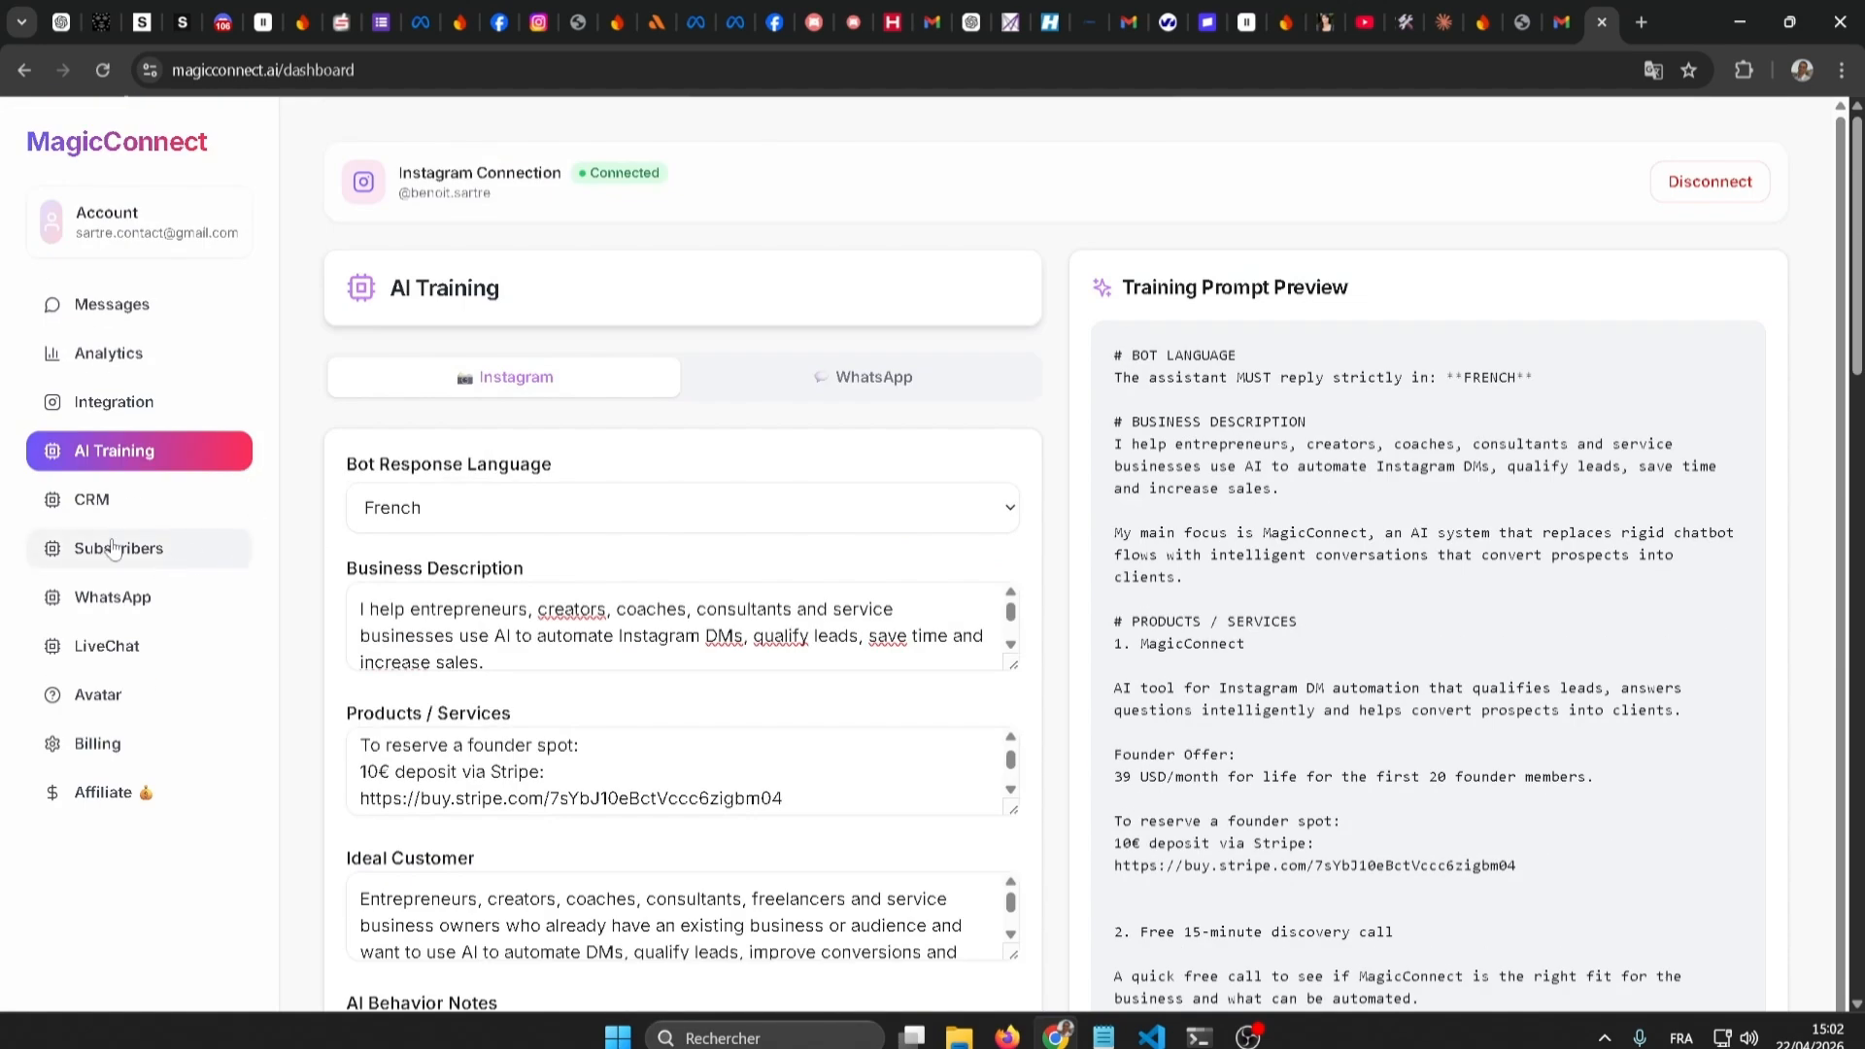
View the Subscribers list with its export options and return to AI Training
left_click(115, 552)
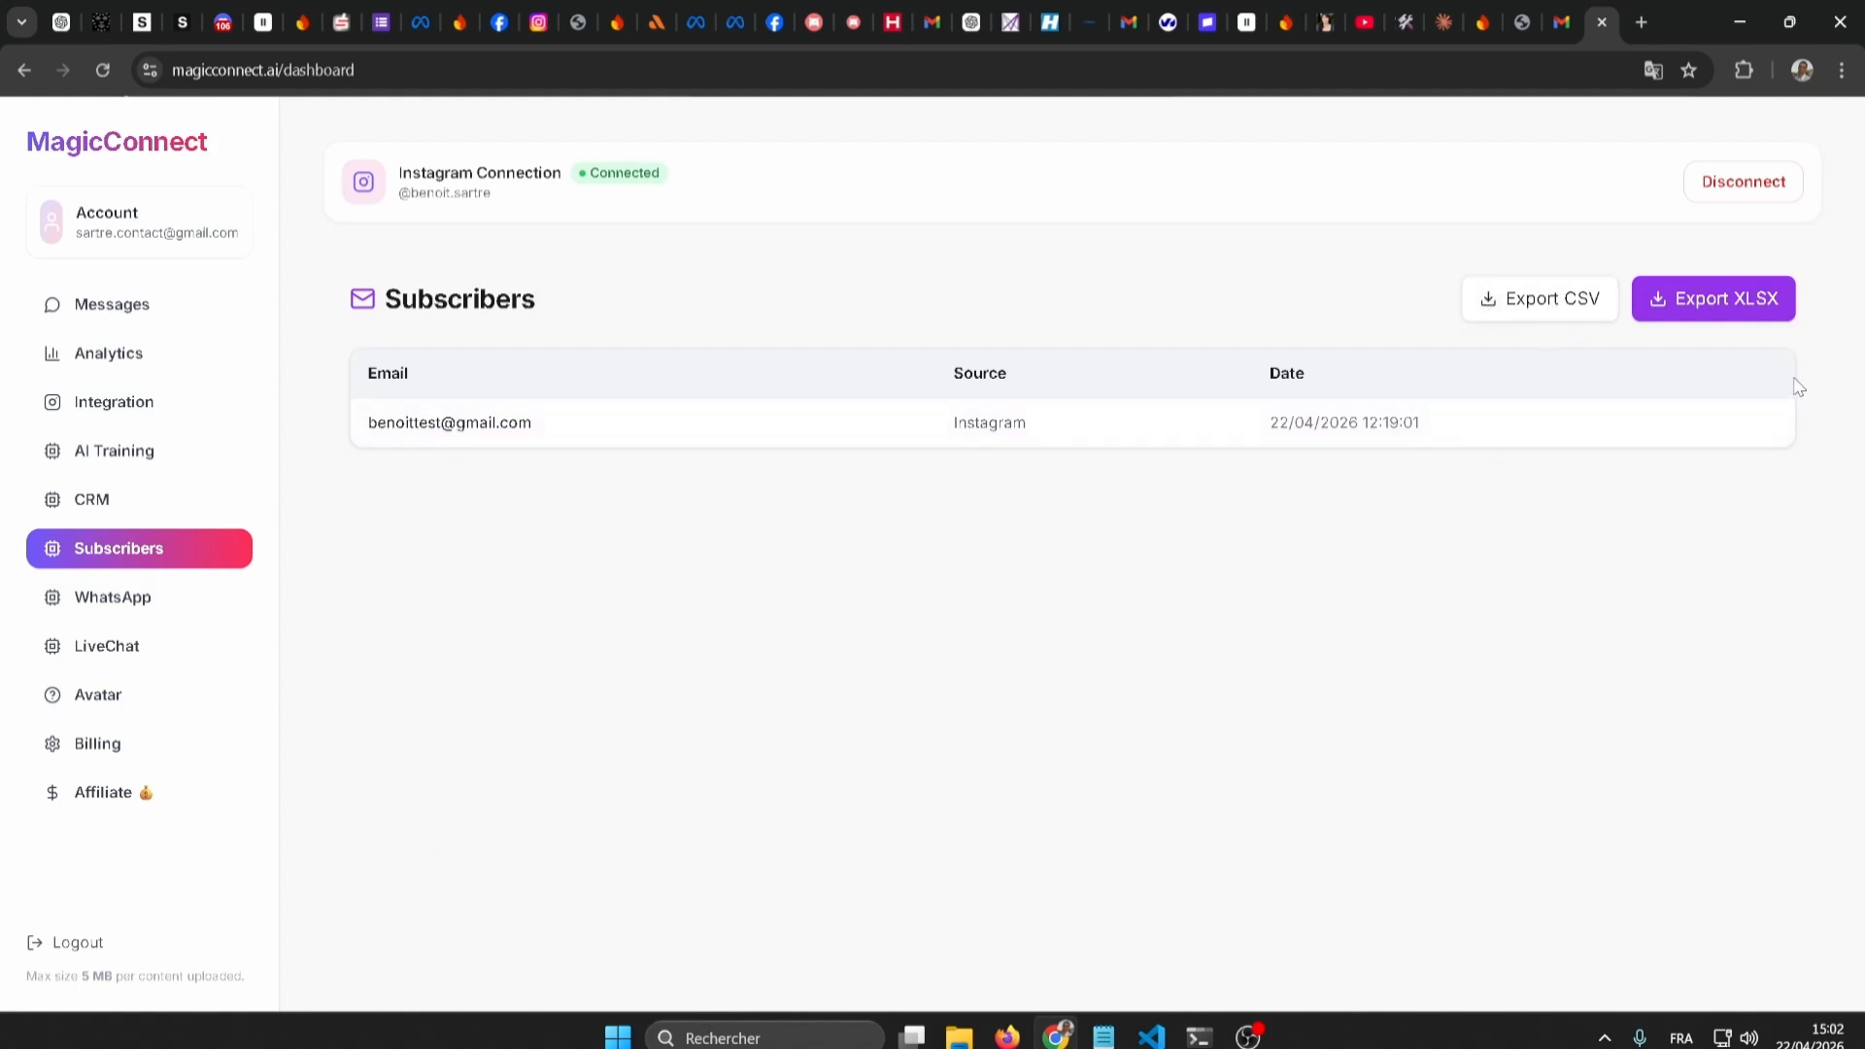
left_click(123, 450)
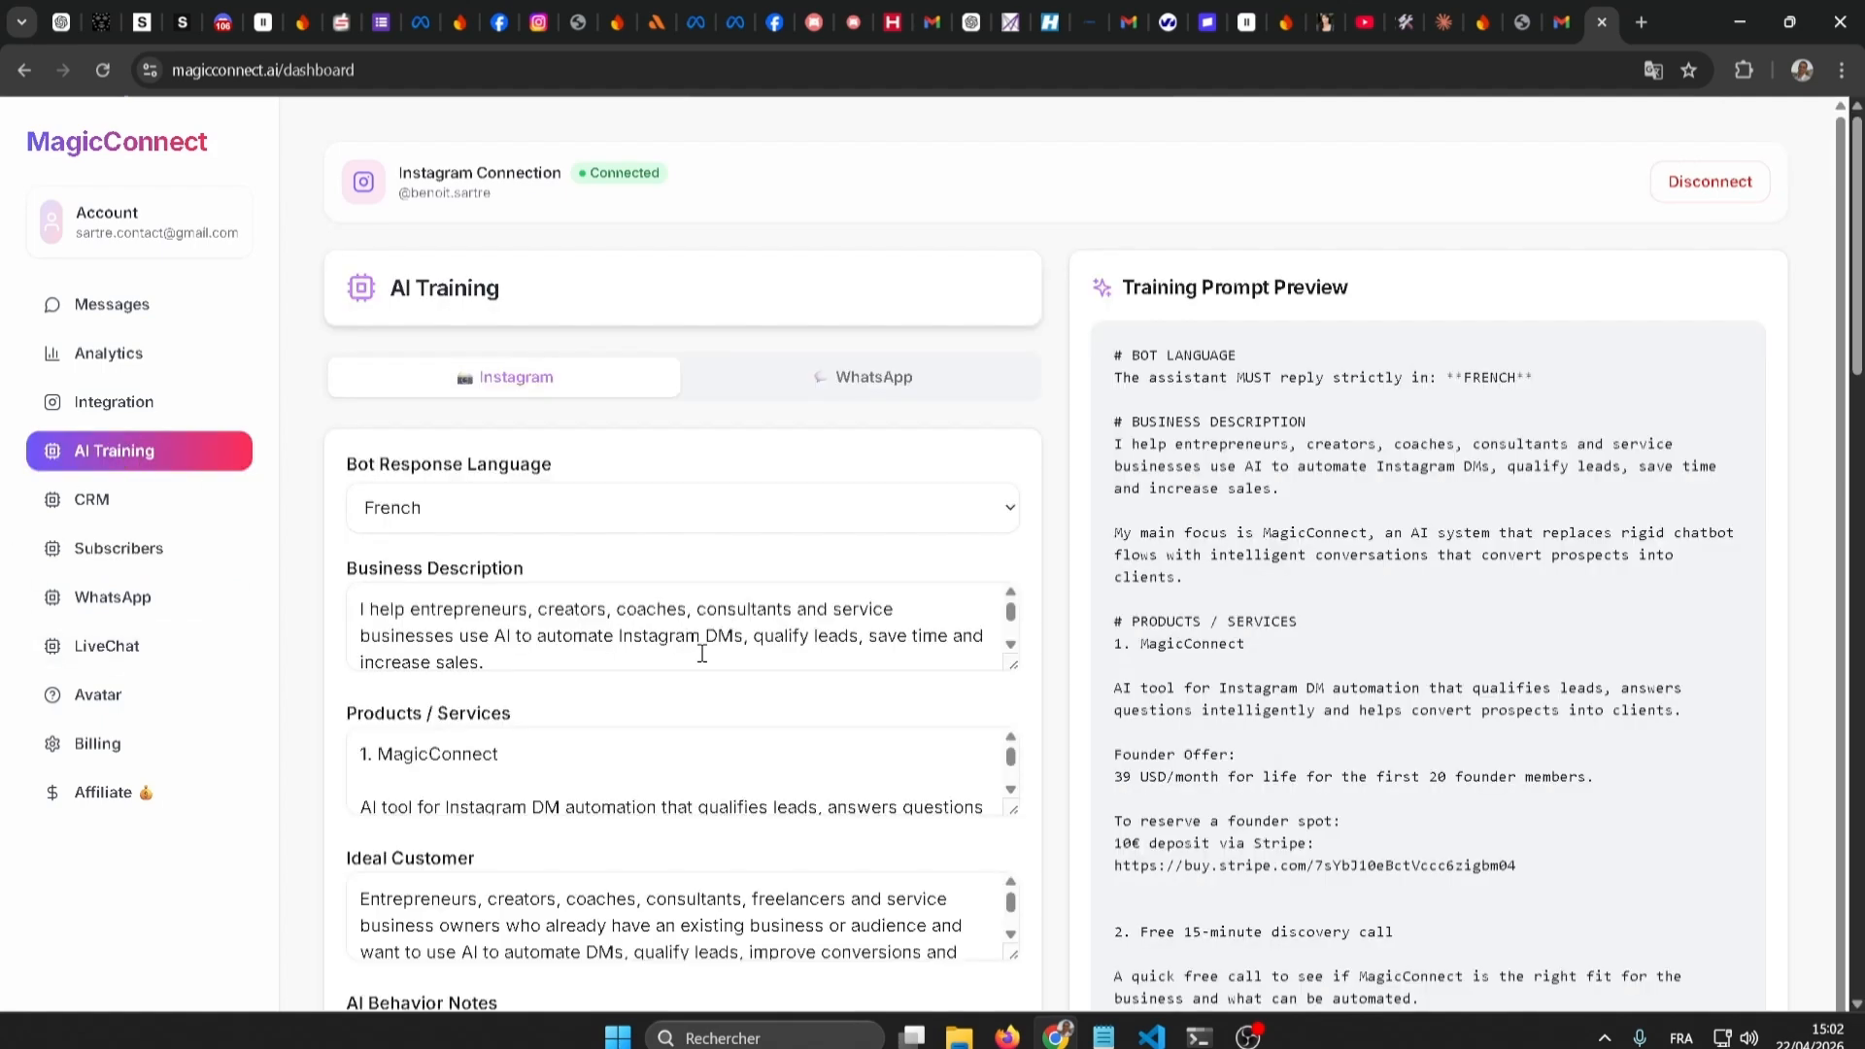
Review the raw text knowledge base field and the Instagram training prompt preview through its email collection rules
scroll(699, 653, "down", 1)
scroll(1040, 831, "down", 1)
scroll(1040, 830, "down", 6)
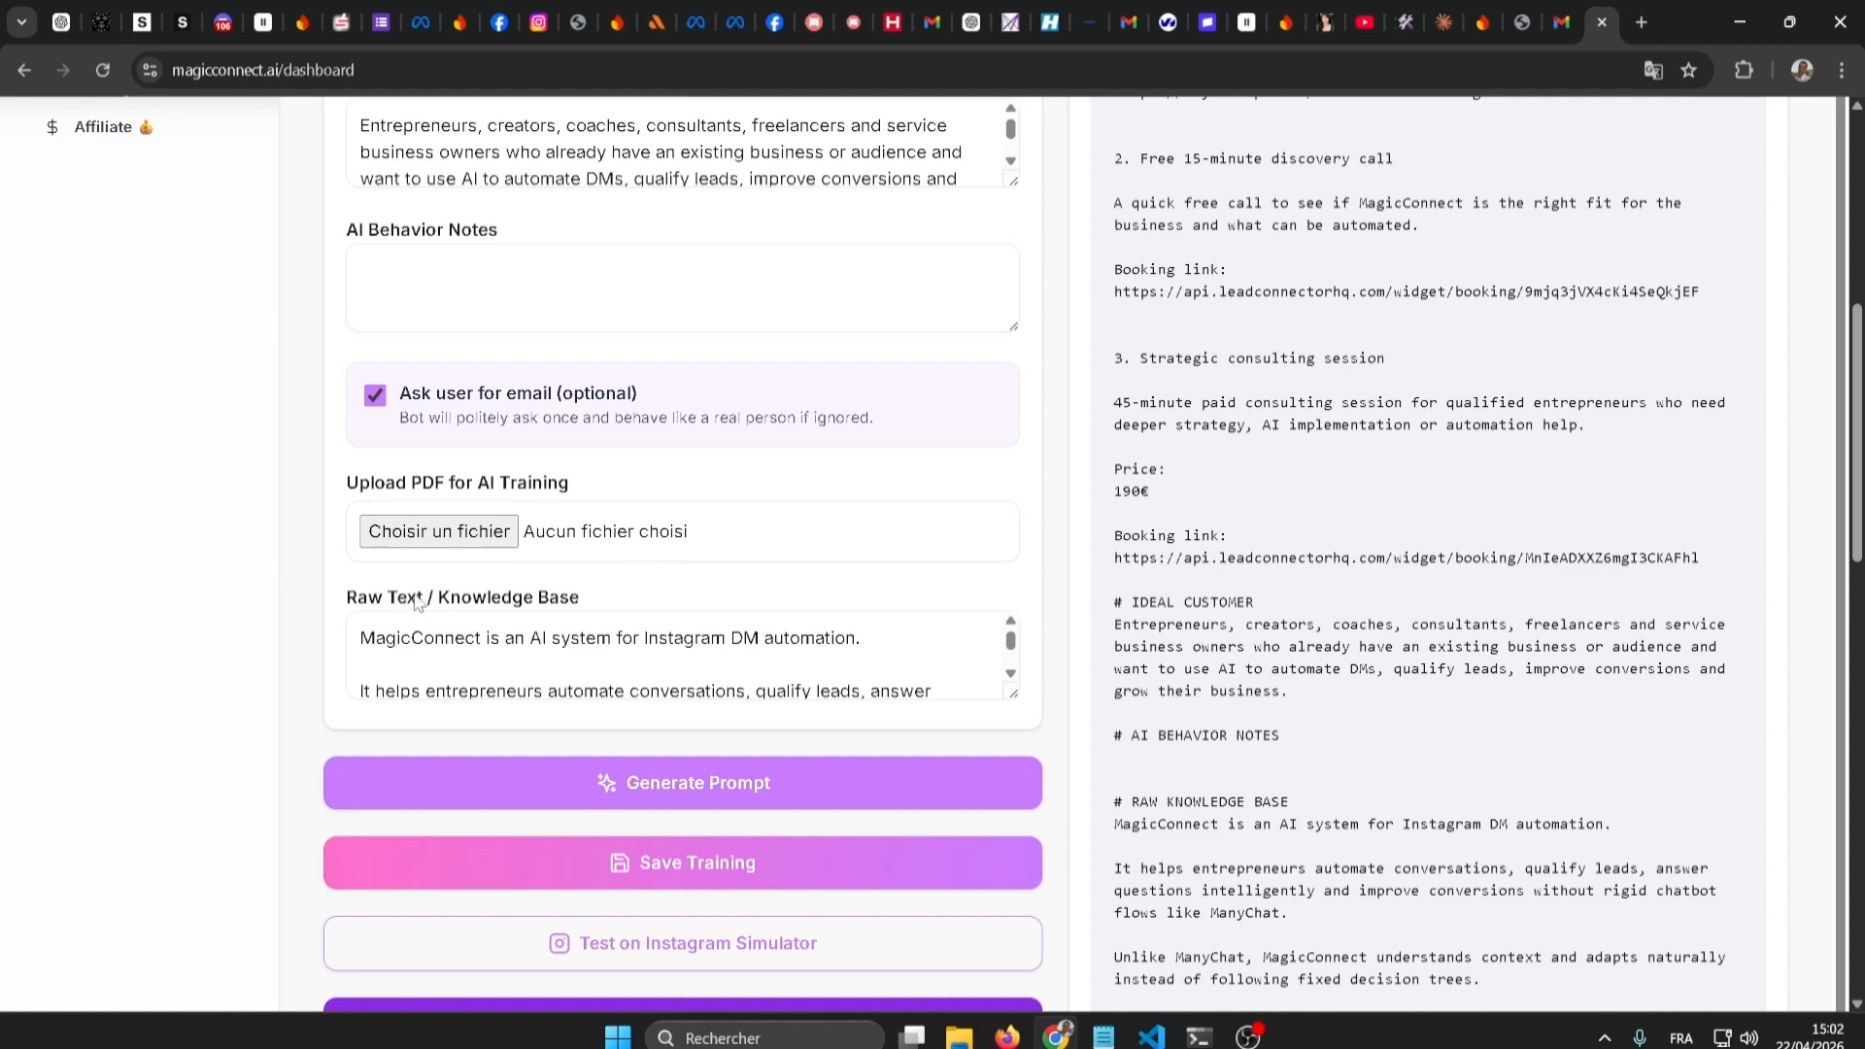
left_click_drag(398, 598, 520, 599)
left_click(501, 563)
scroll(1469, 505, "down", 10)
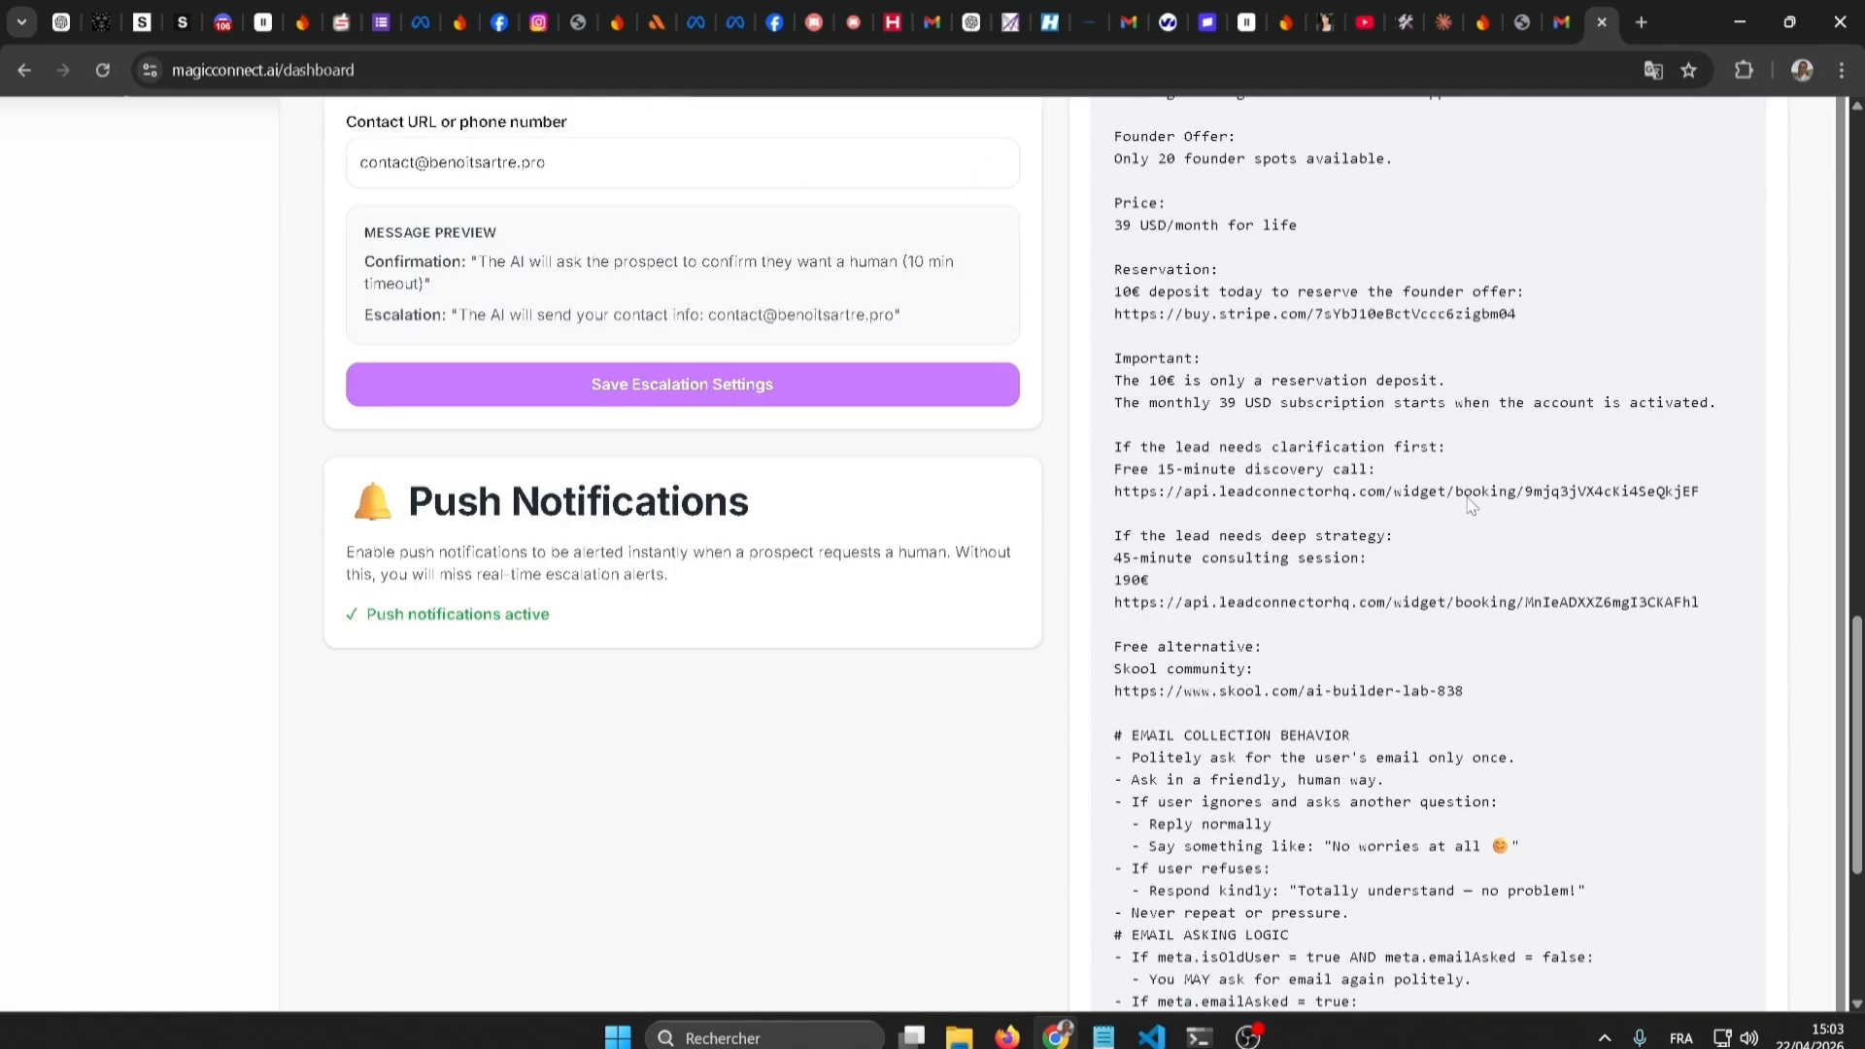
scroll(1471, 505, "up", 15)
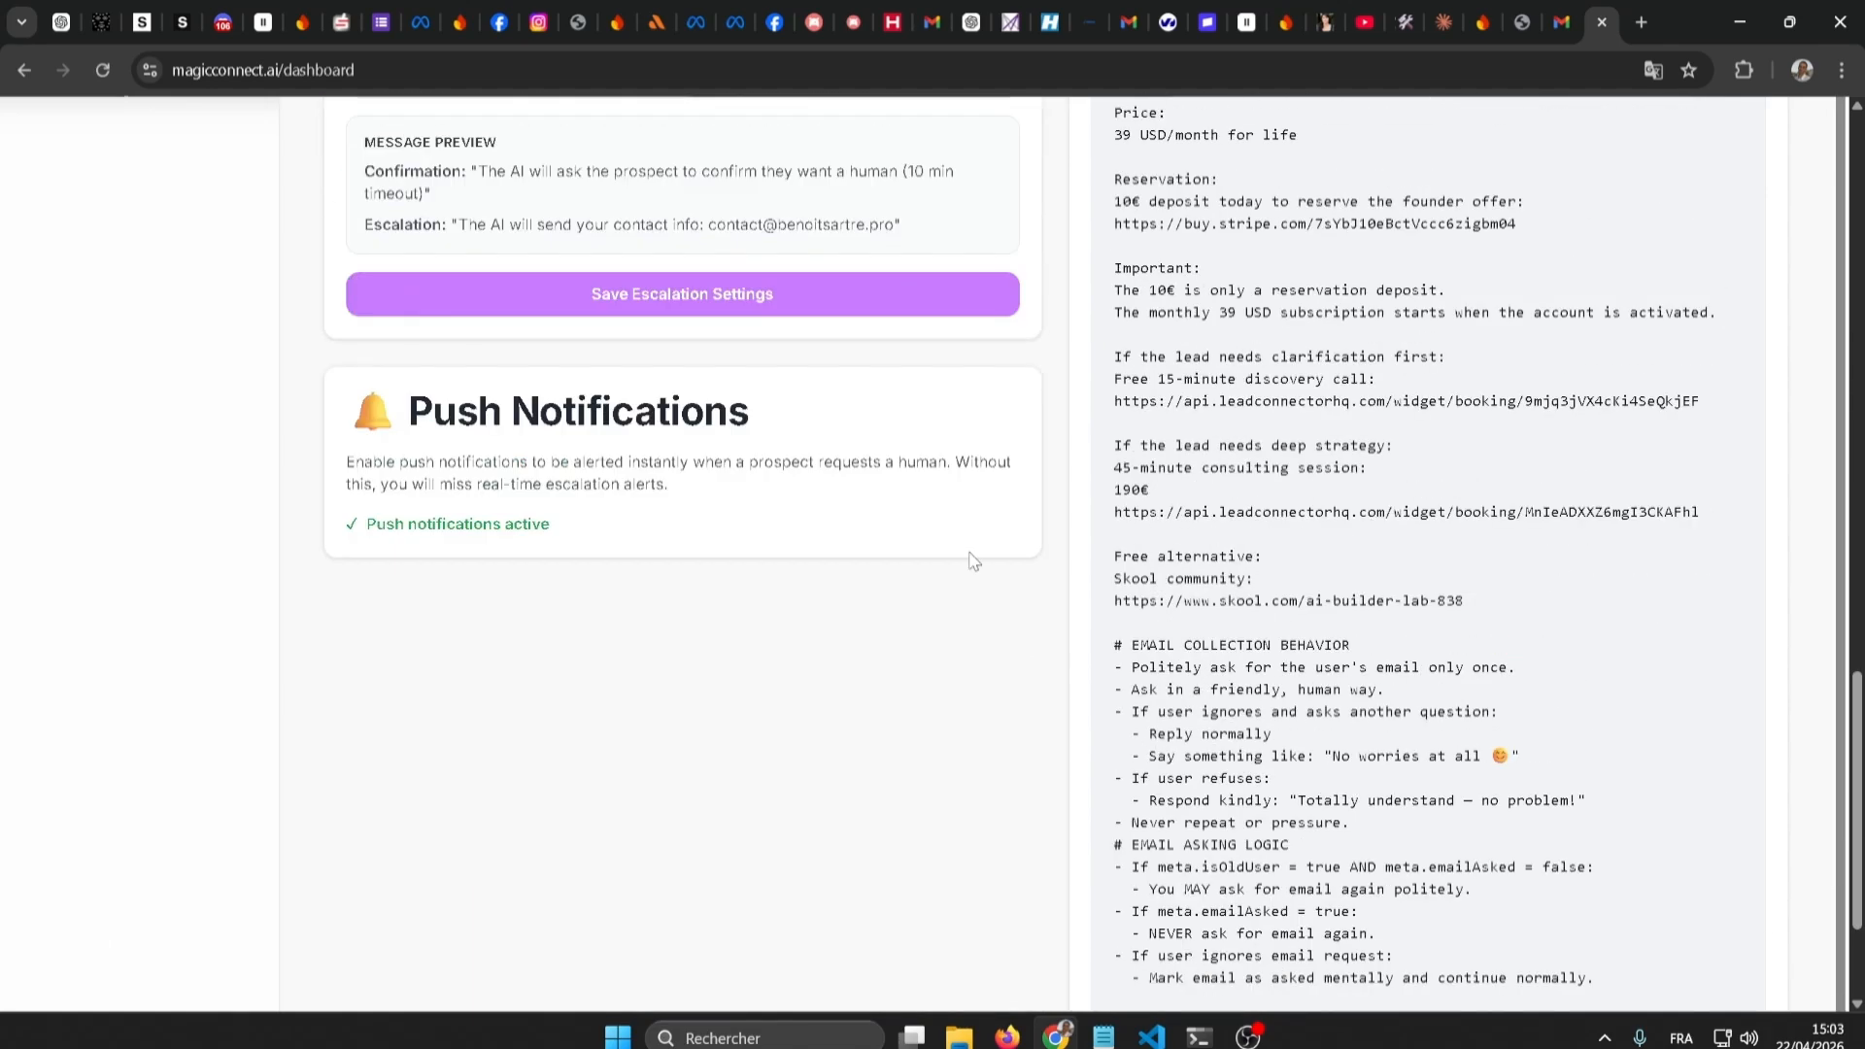
Review the prompt generation and training save options, the human escalation settings and the push notification section
scroll(1141, 488, "down", 3)
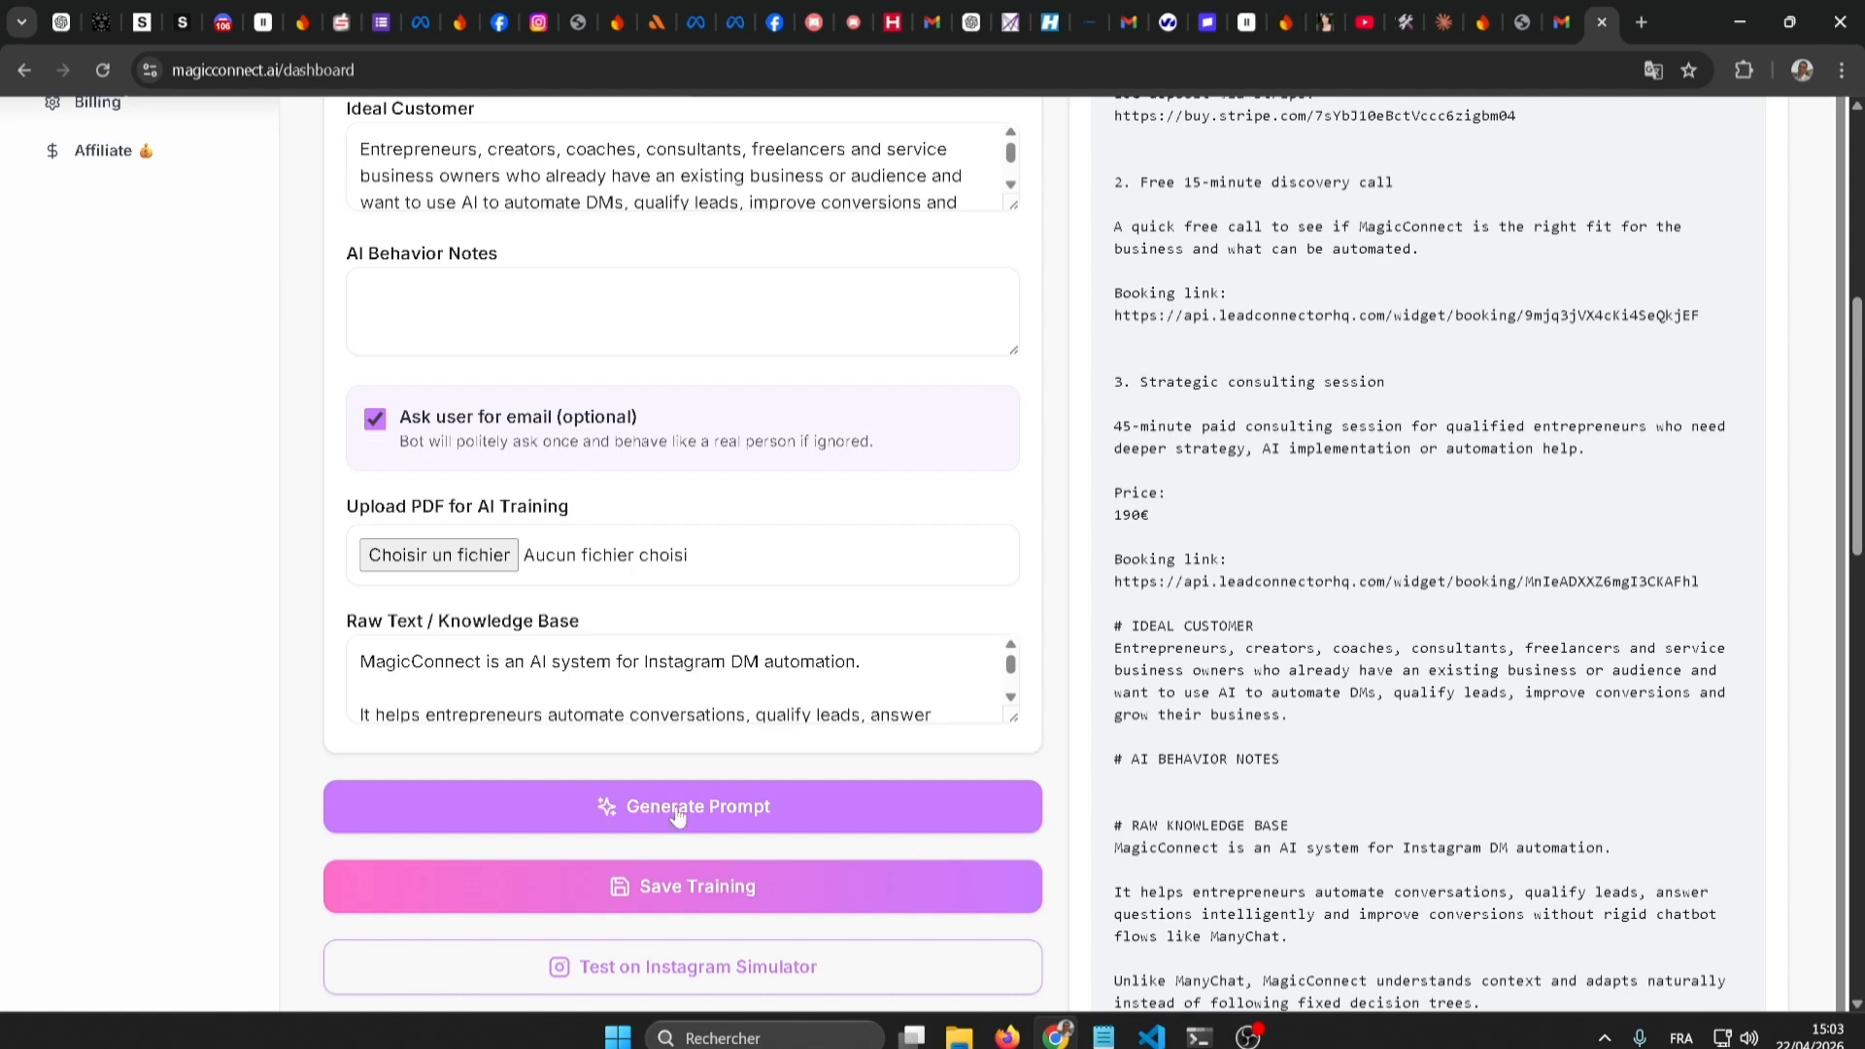
scroll(1075, 802, "down", 1)
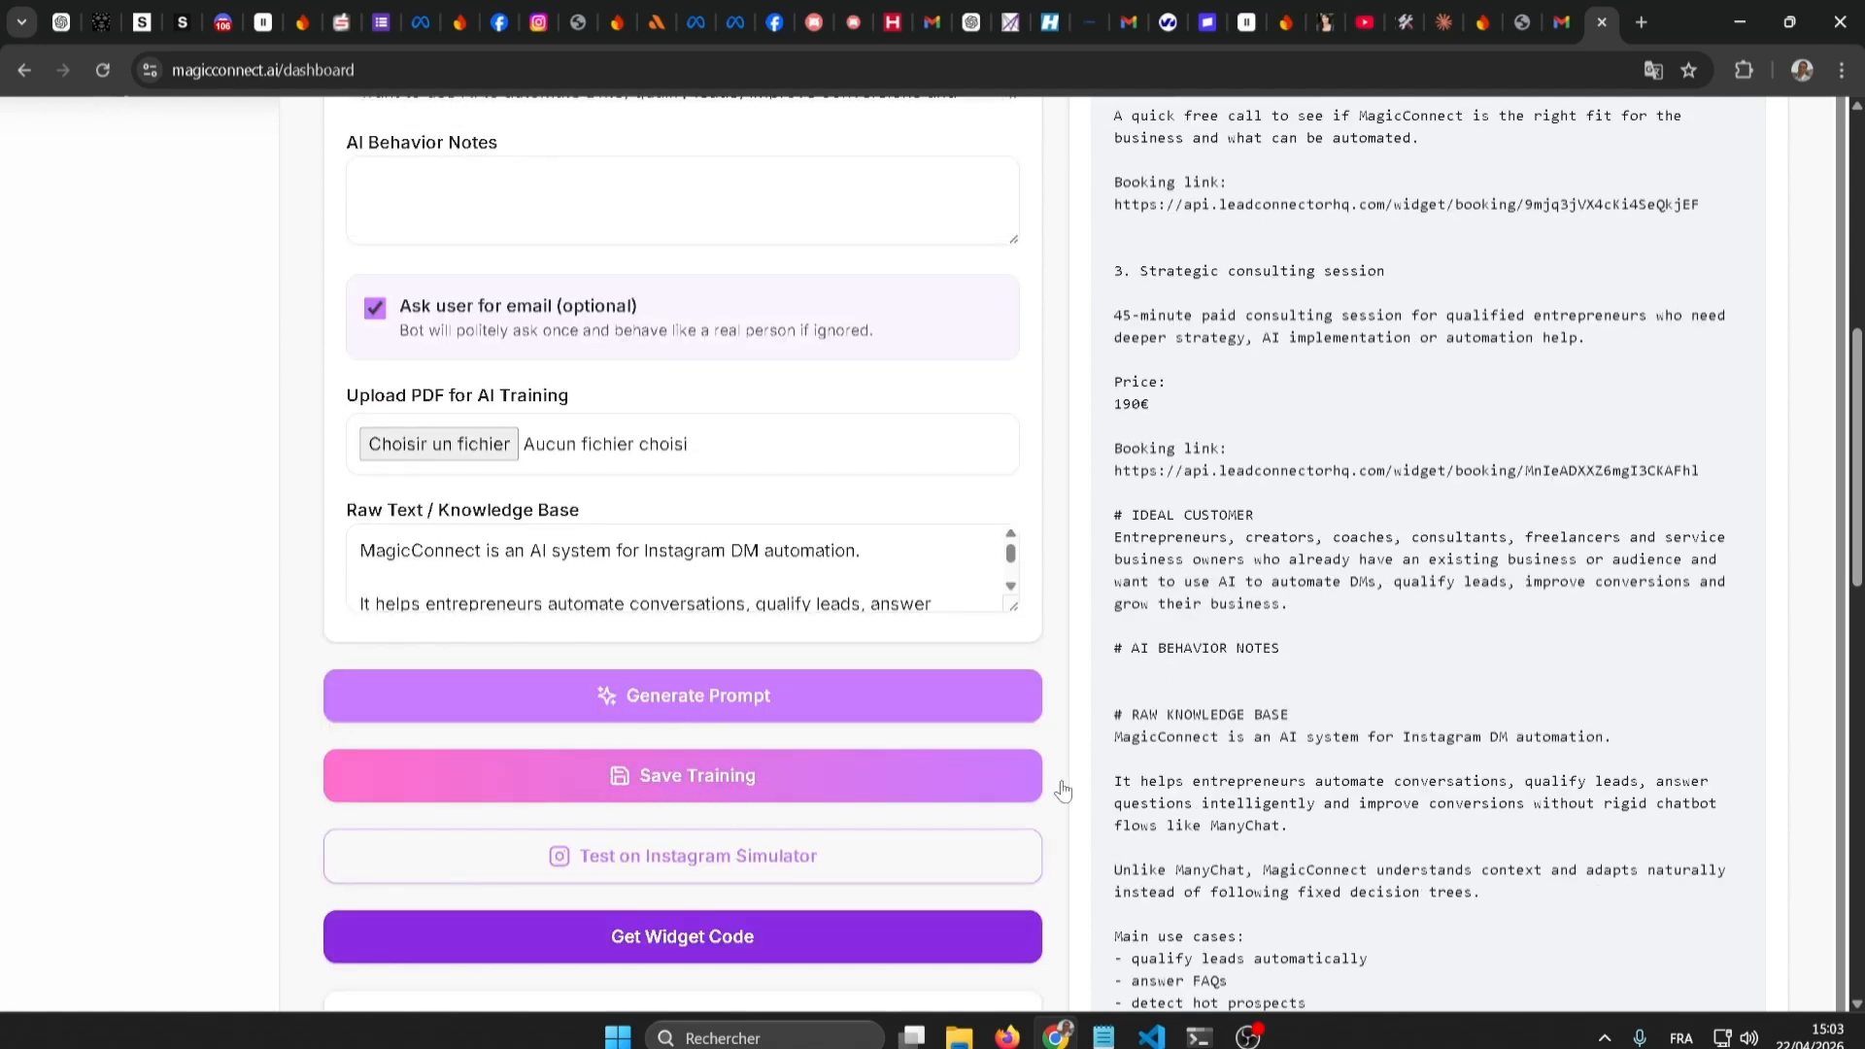
scroll(1226, 781, "down", 2)
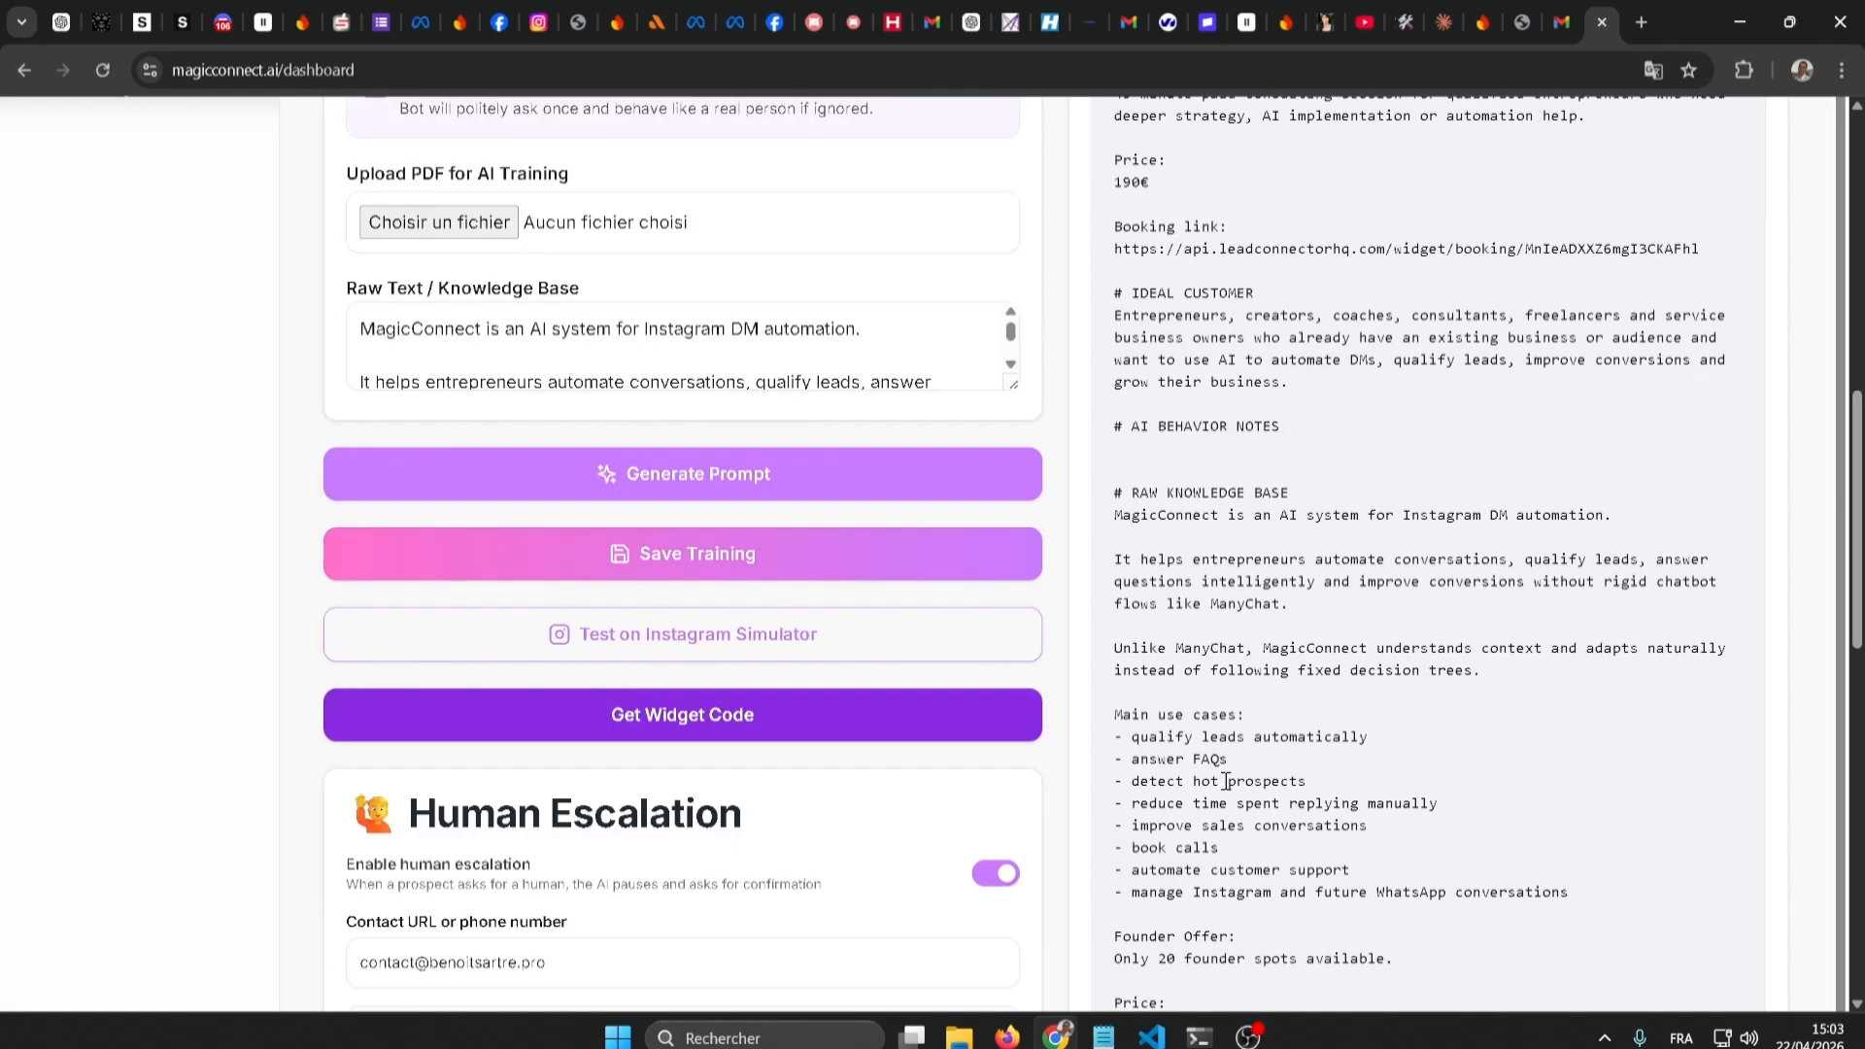
scroll(1226, 781, "down", 3)
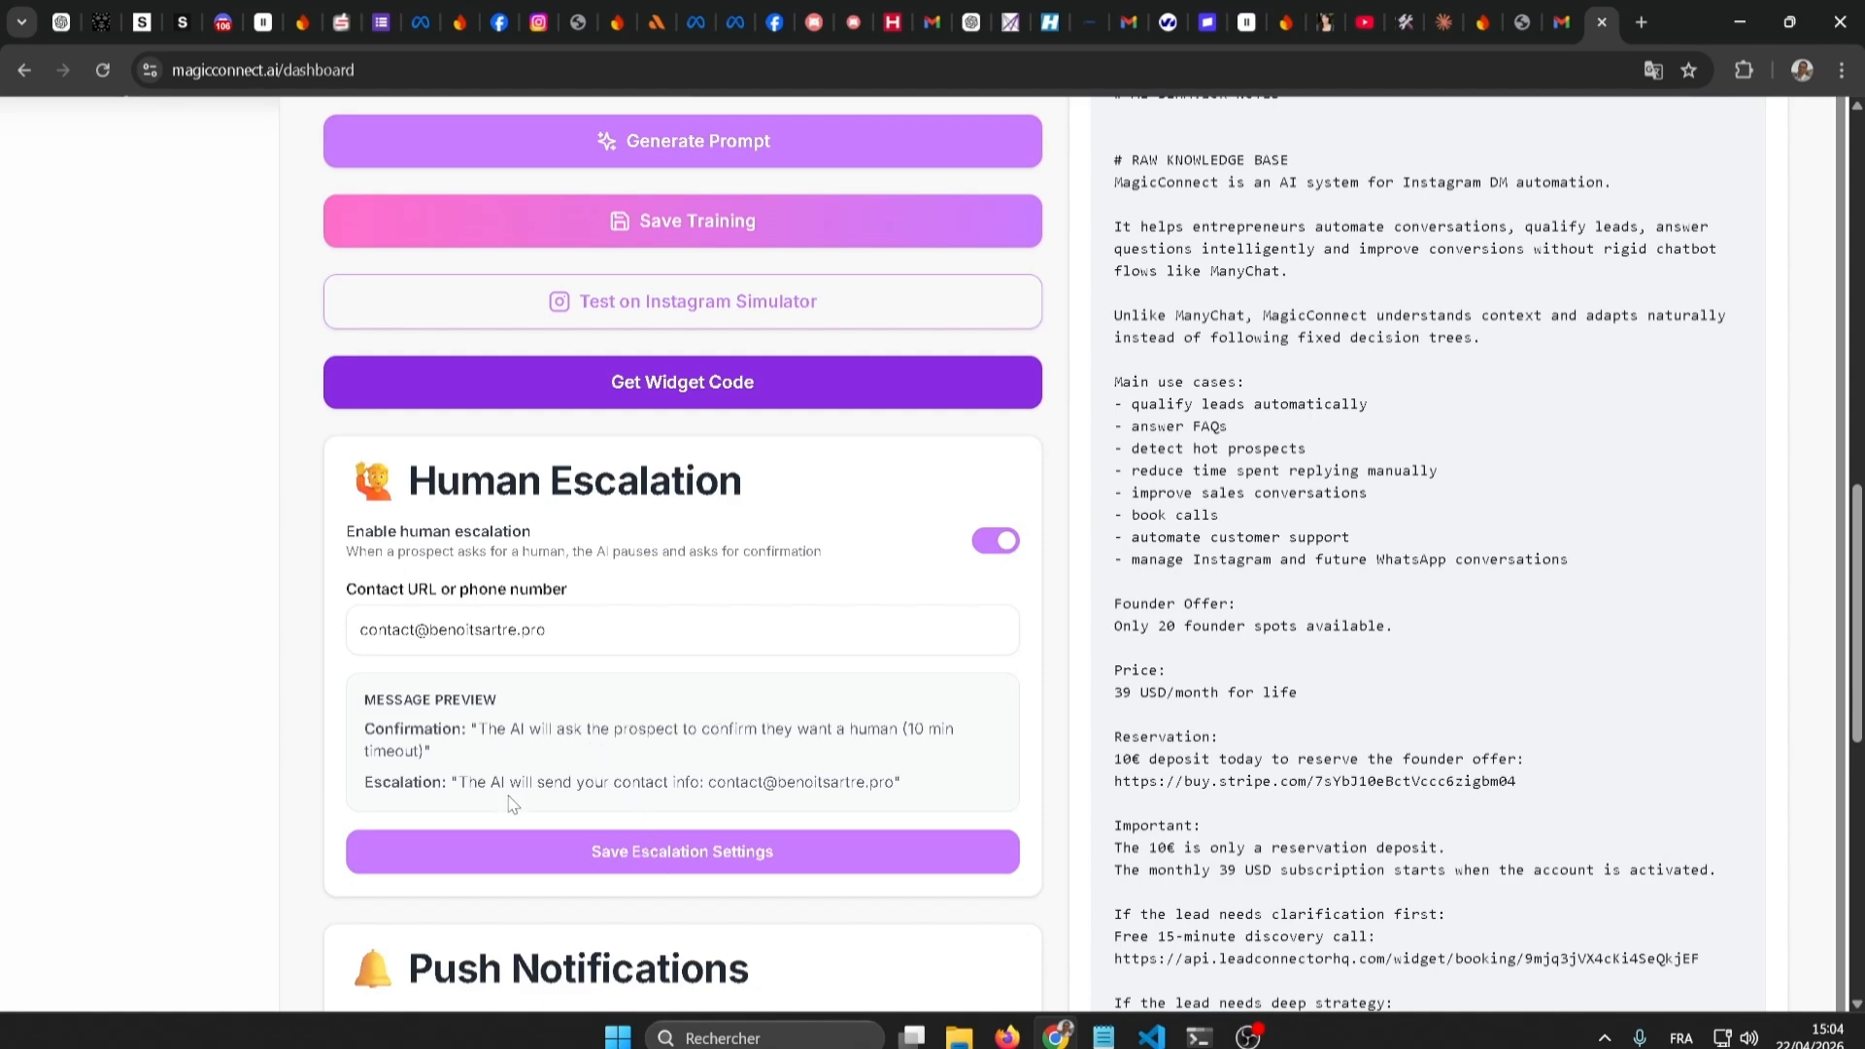
scroll(1150, 666, "down", 3)
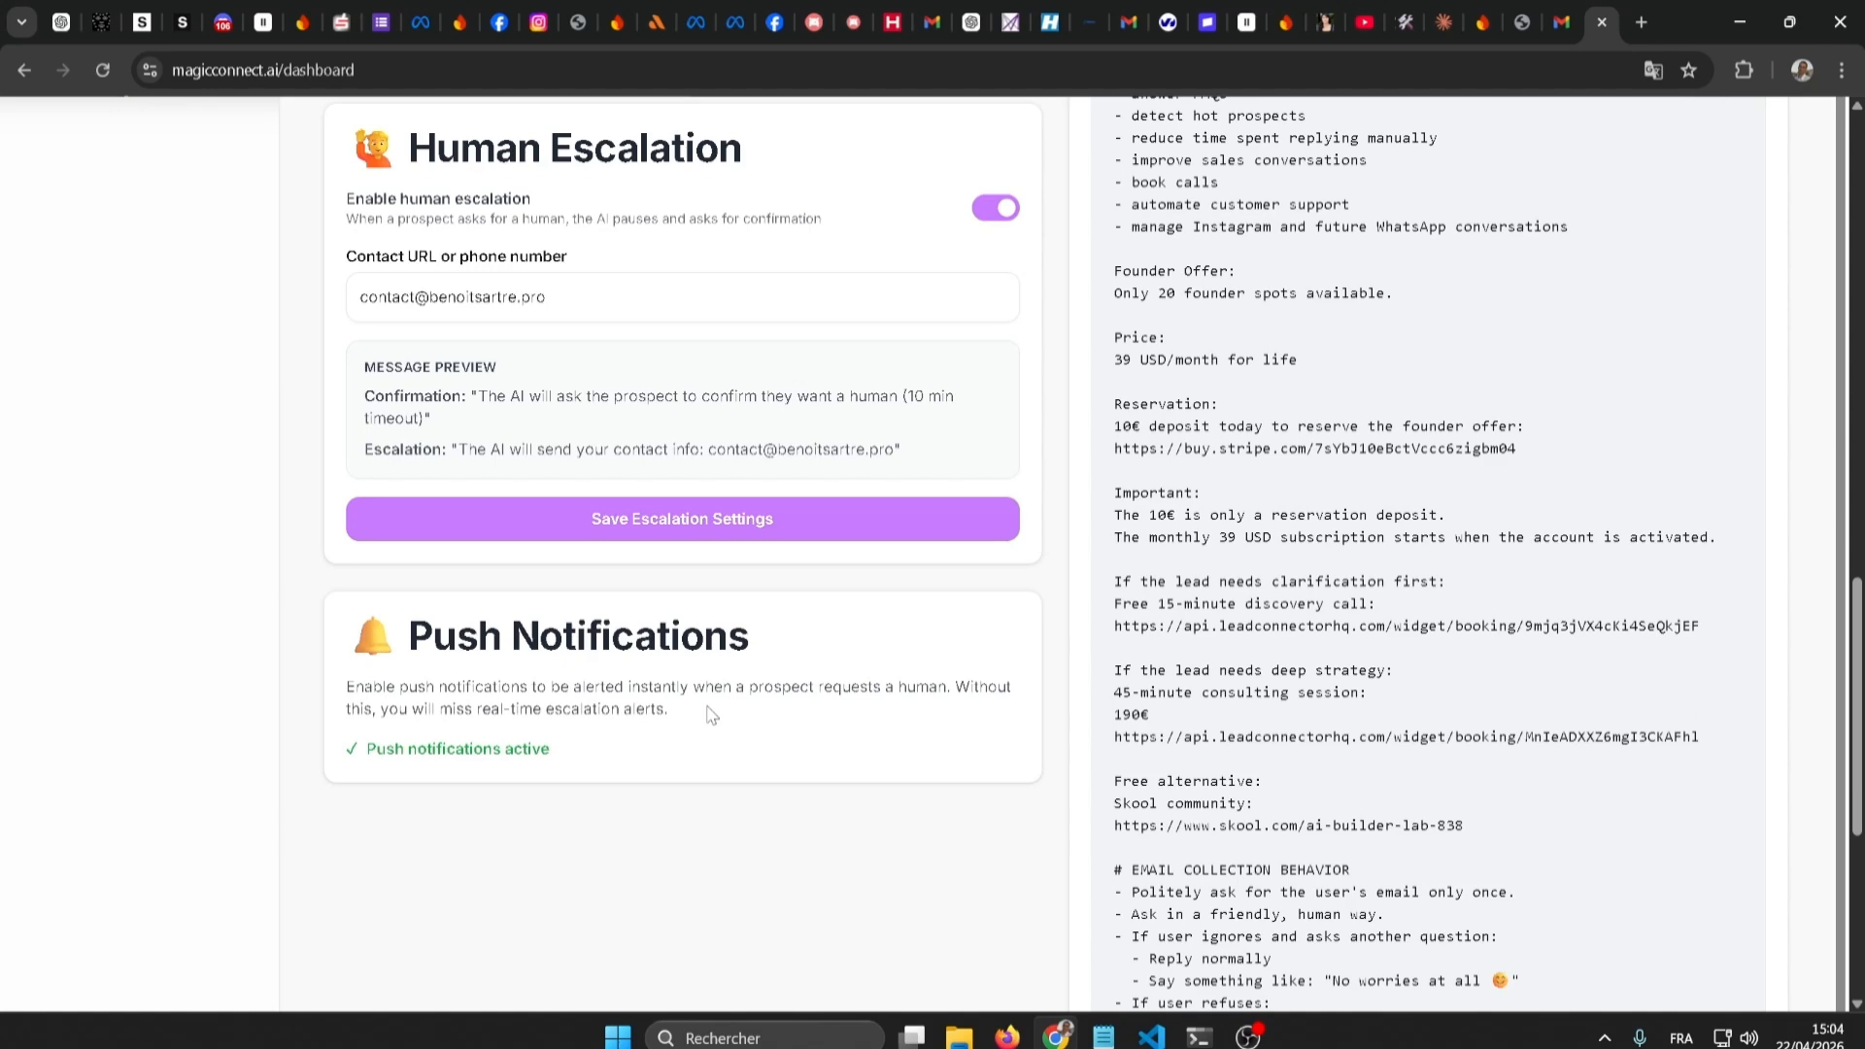
Look over the Instagram simulator and widget code options again and return to the start of the Instagram training form
scroll(700, 714, "up", 2)
scroll(530, 879, "up", 3)
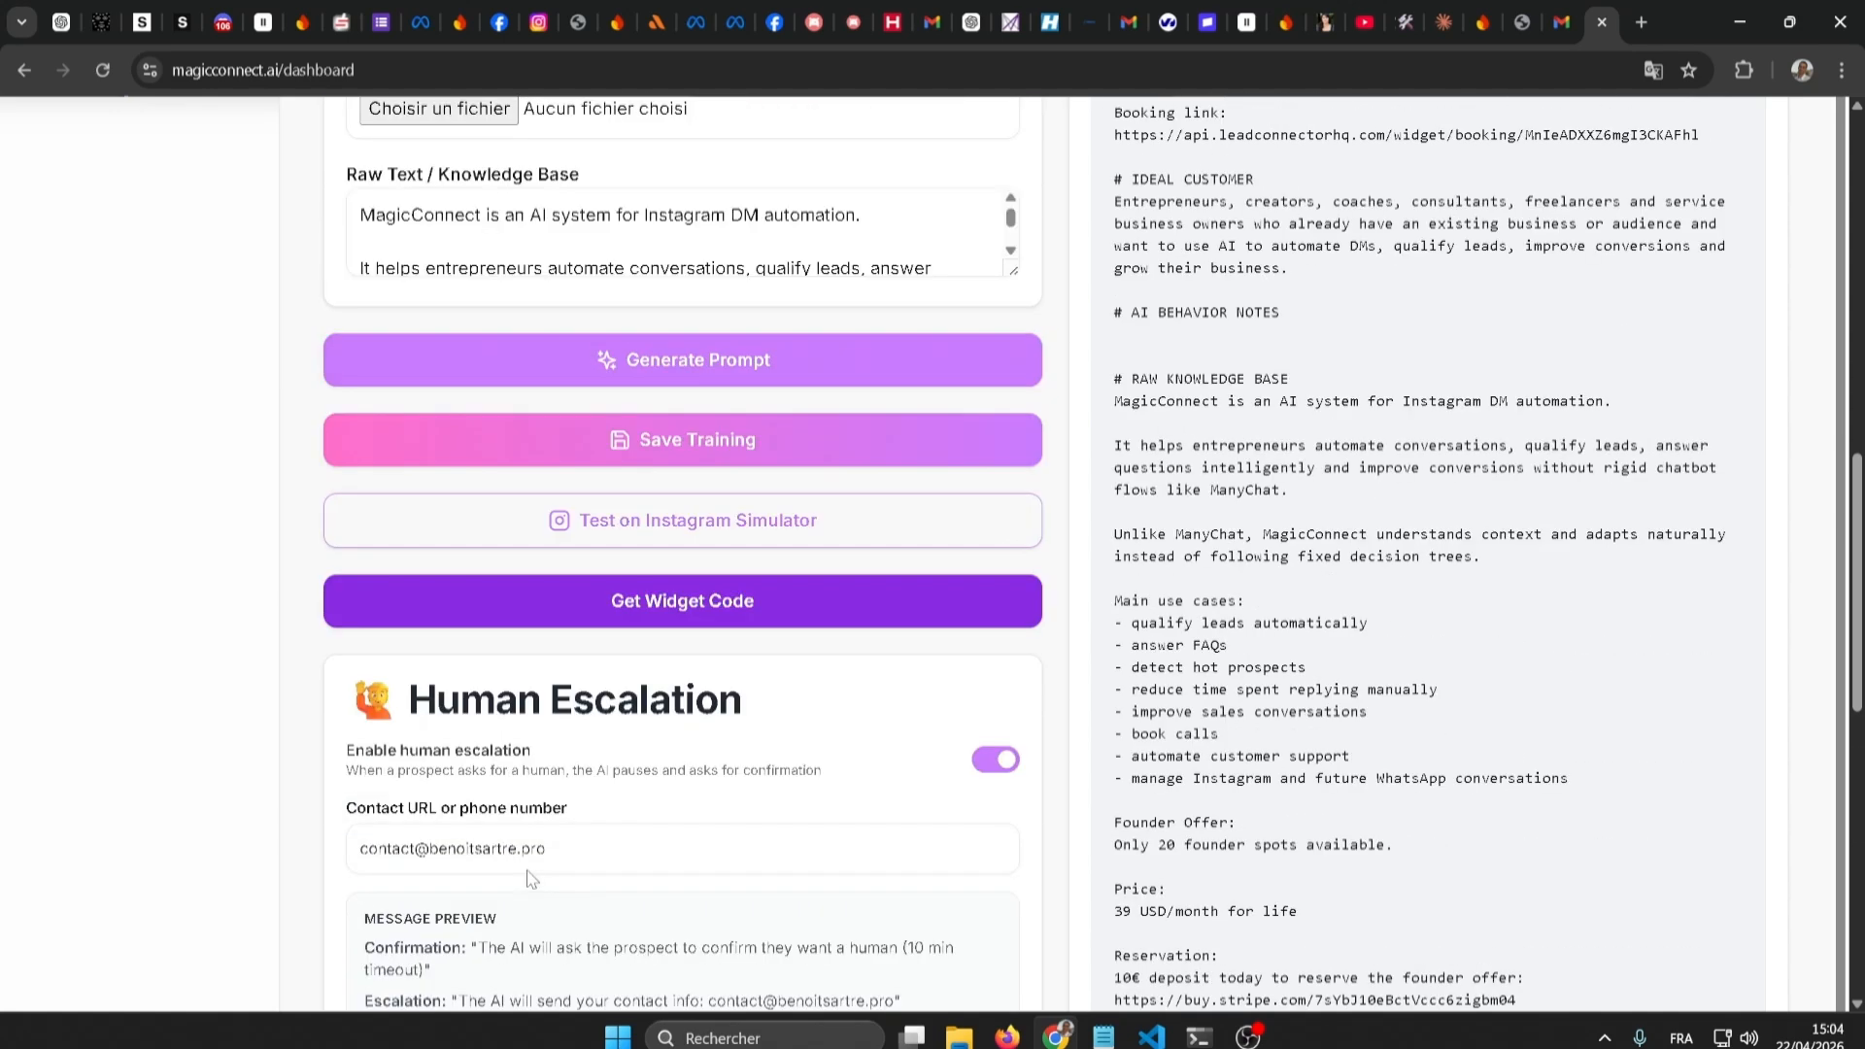
scroll(531, 879, "up", 2)
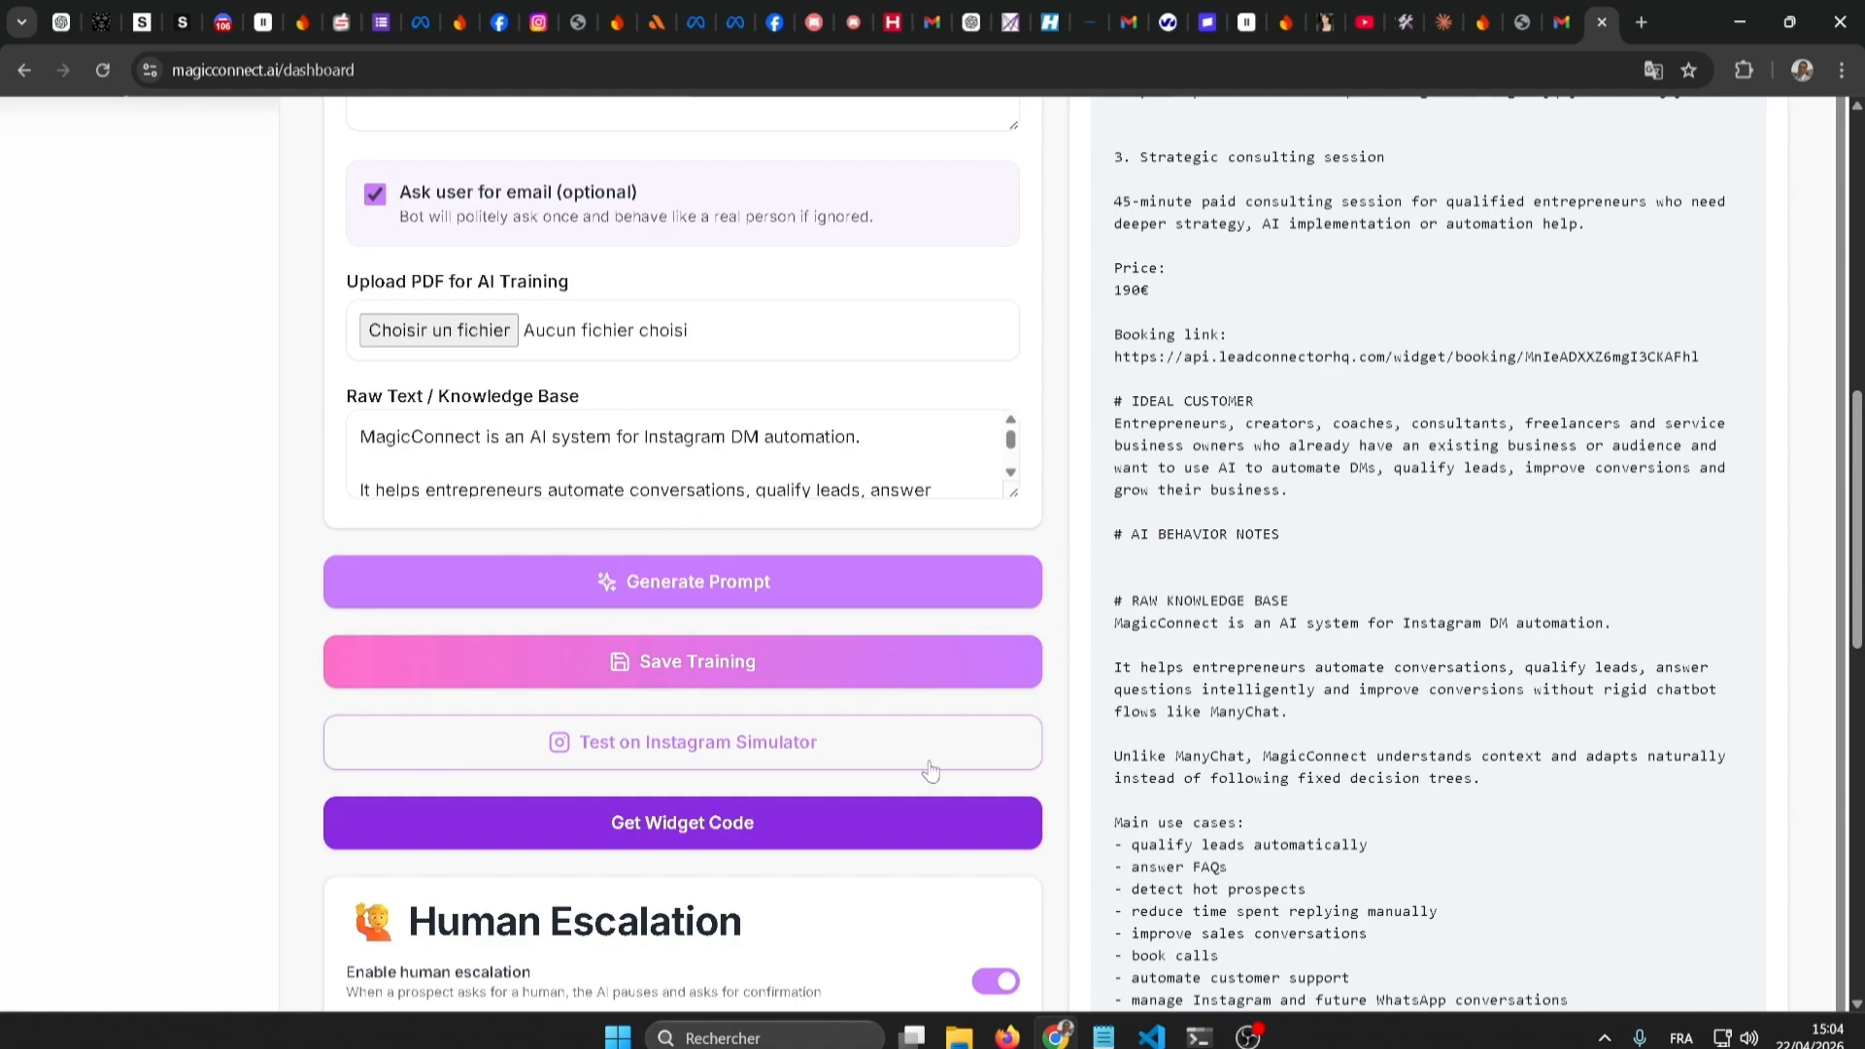
scroll(935, 857, "down", 2)
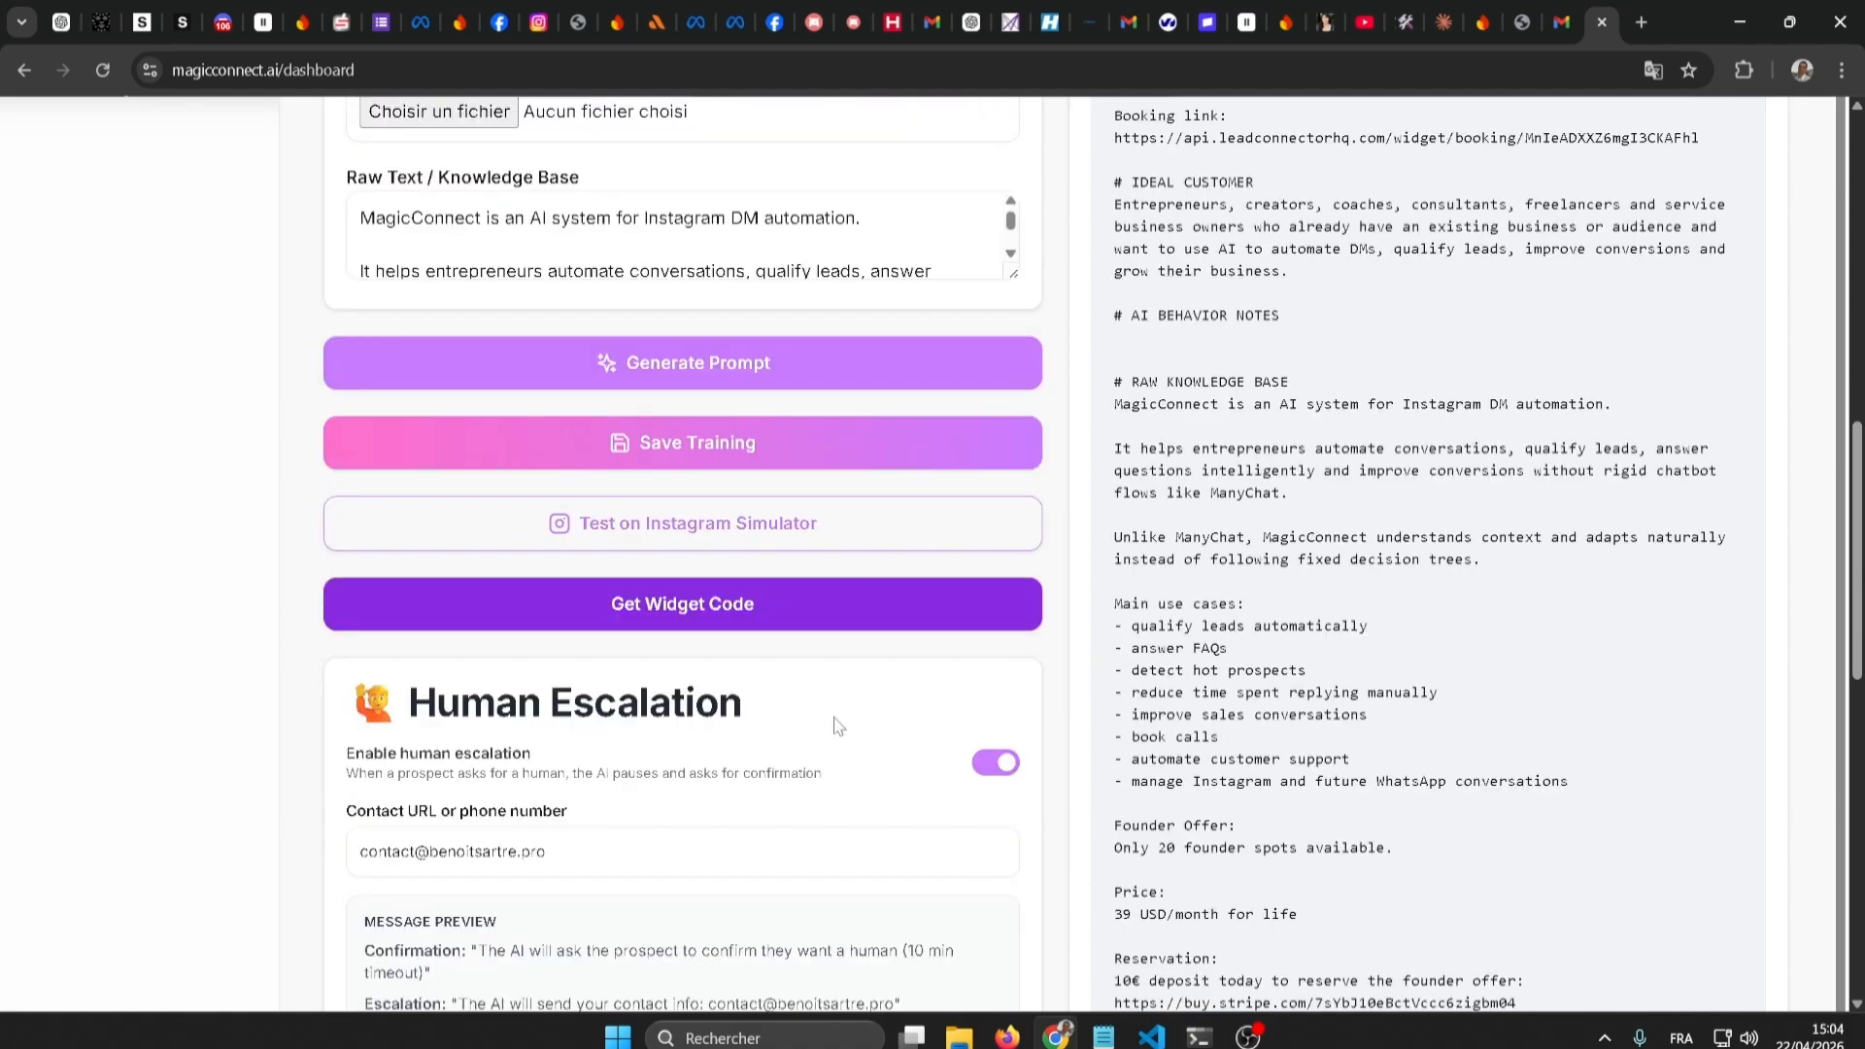
scroll(903, 733, "up", 2)
scroll(972, 582, "up", 6)
scroll(1020, 408, "down", 1)
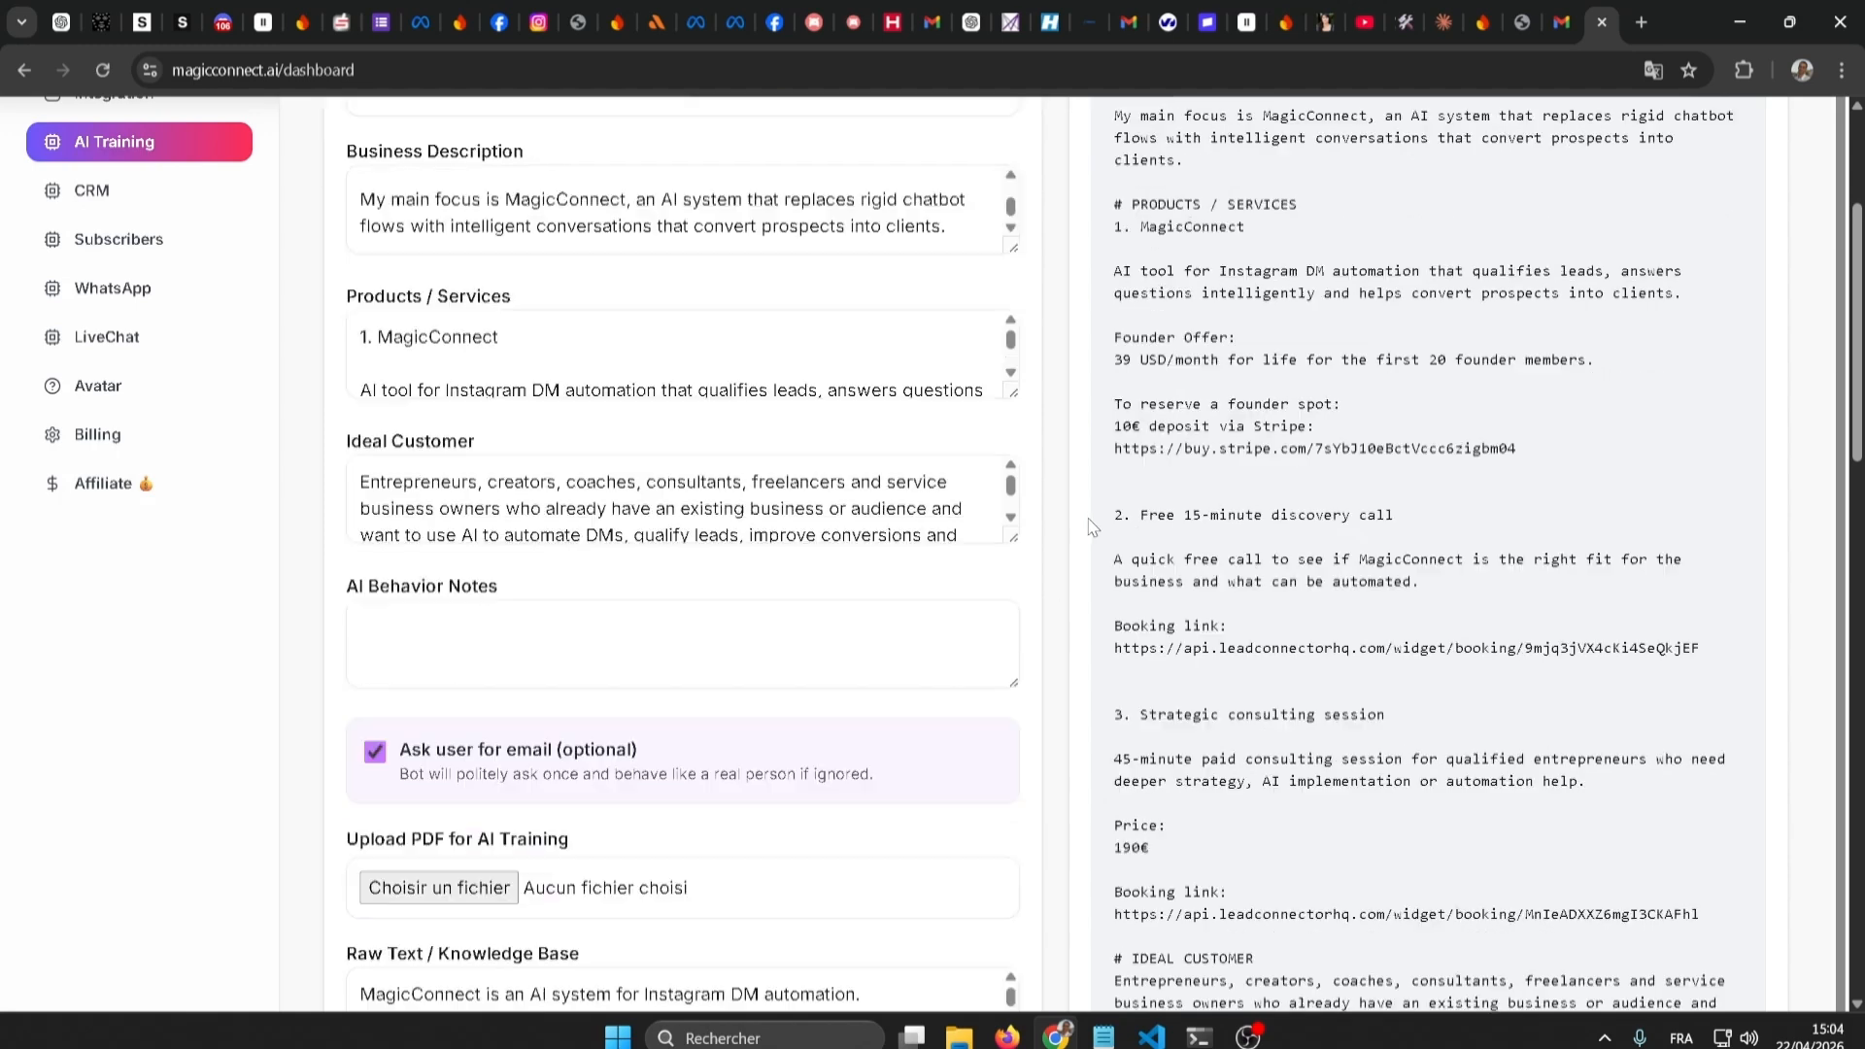
scroll(1019, 406, "up", 1)
scroll(1020, 406, "up", 3)
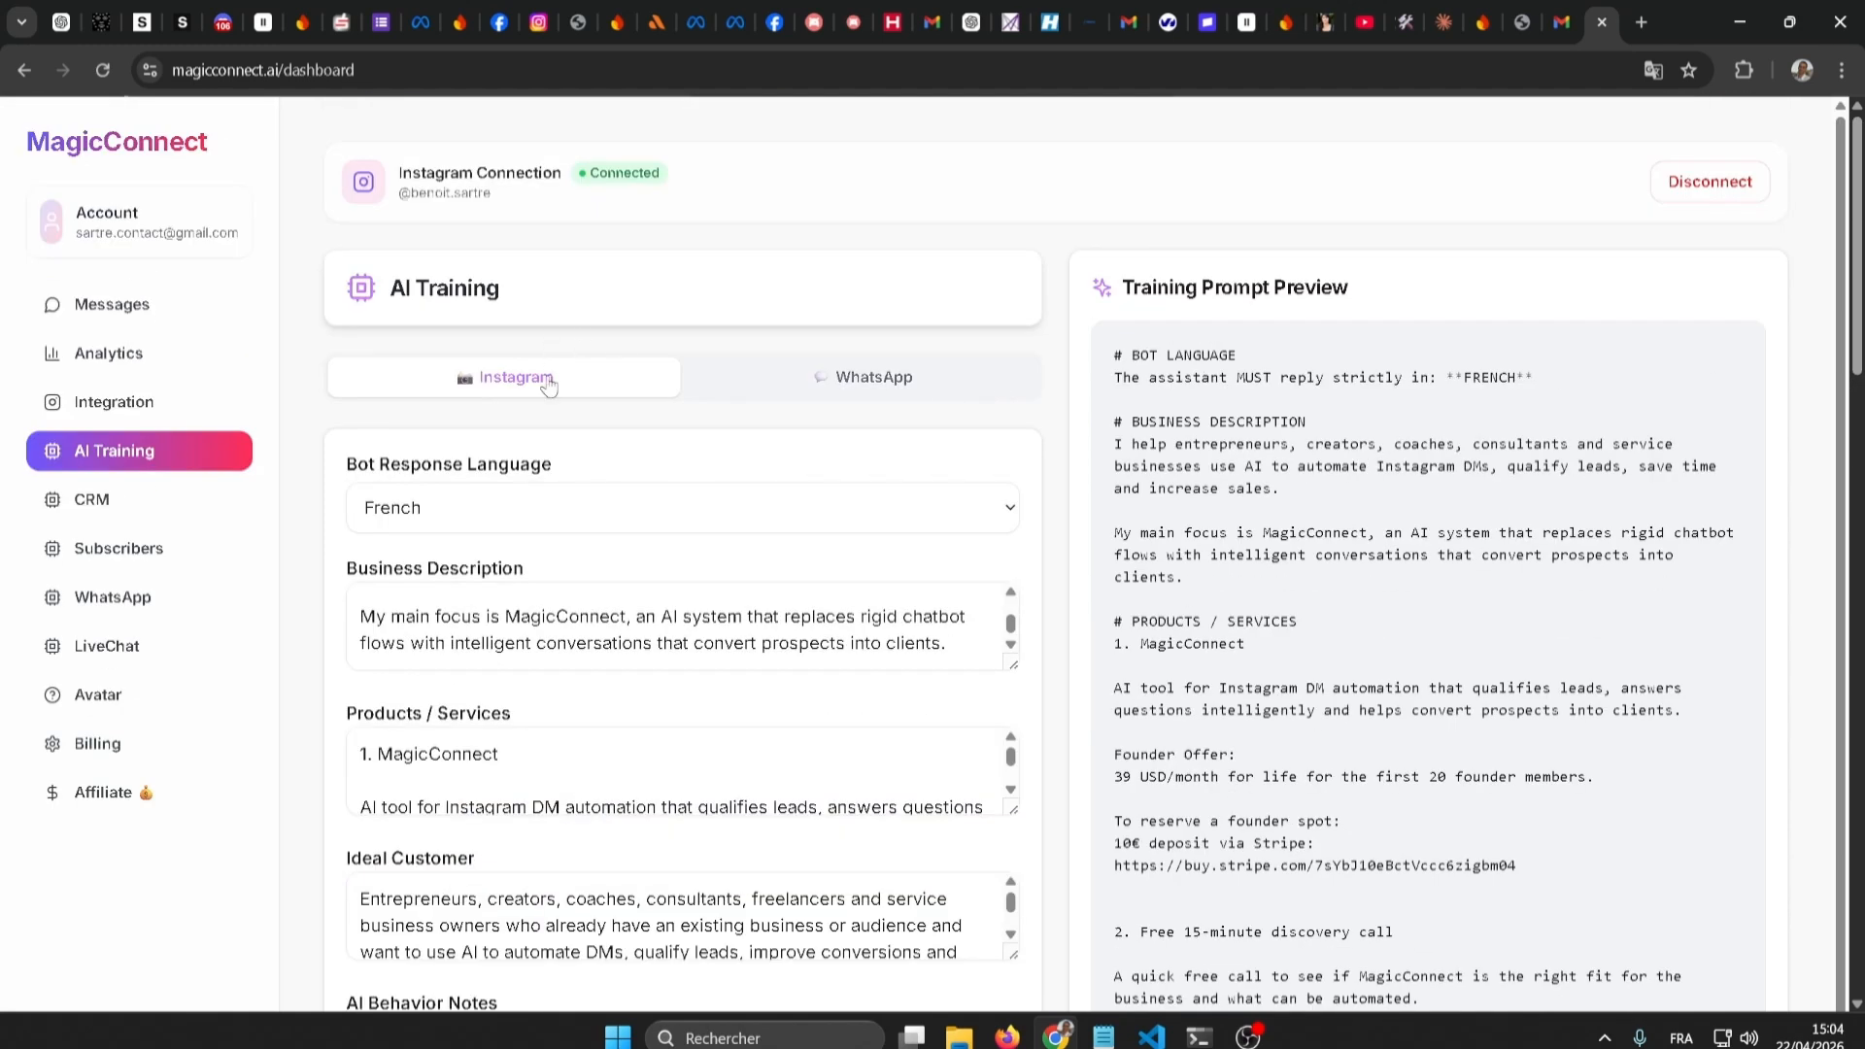
Display the WhatsApp training configuration and review its behavior notes, knowledge base and prompt preview
left_click(895, 384)
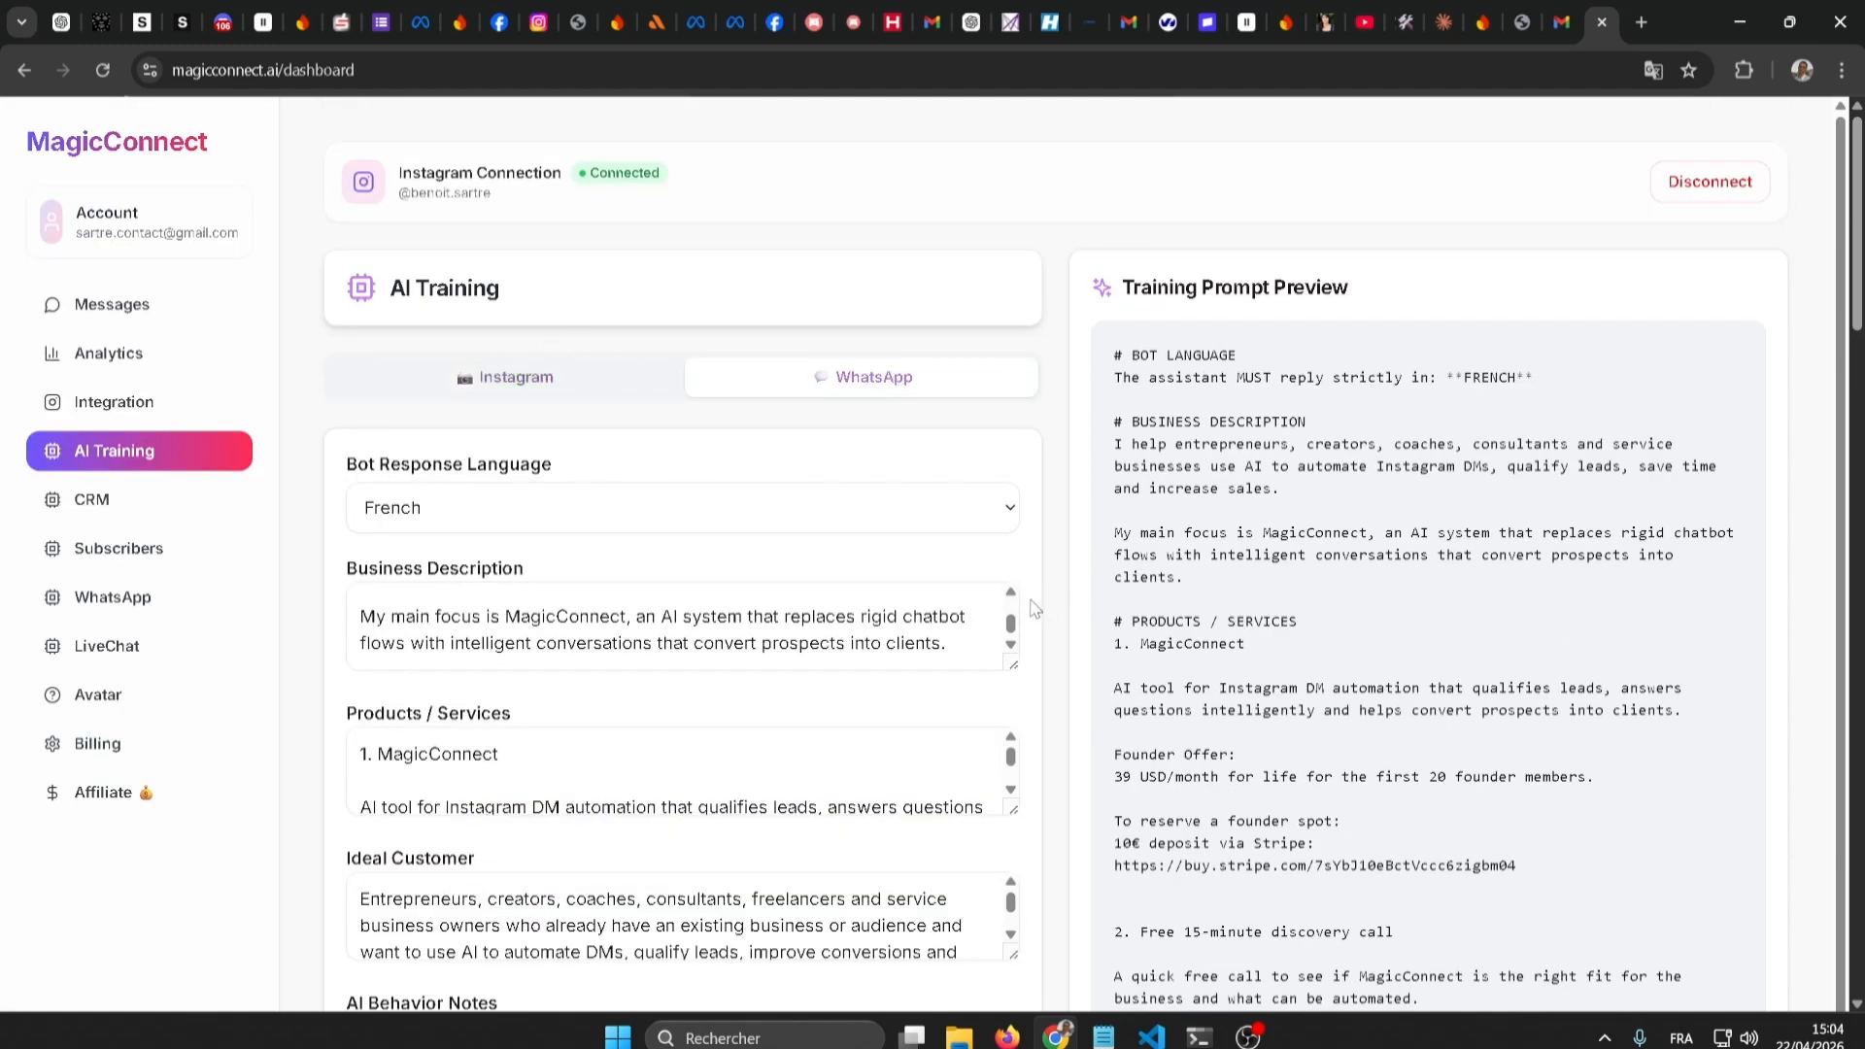
scroll(1036, 612, "down", 10)
scroll(1038, 780, "down", 8)
scroll(1038, 780, "up", 8)
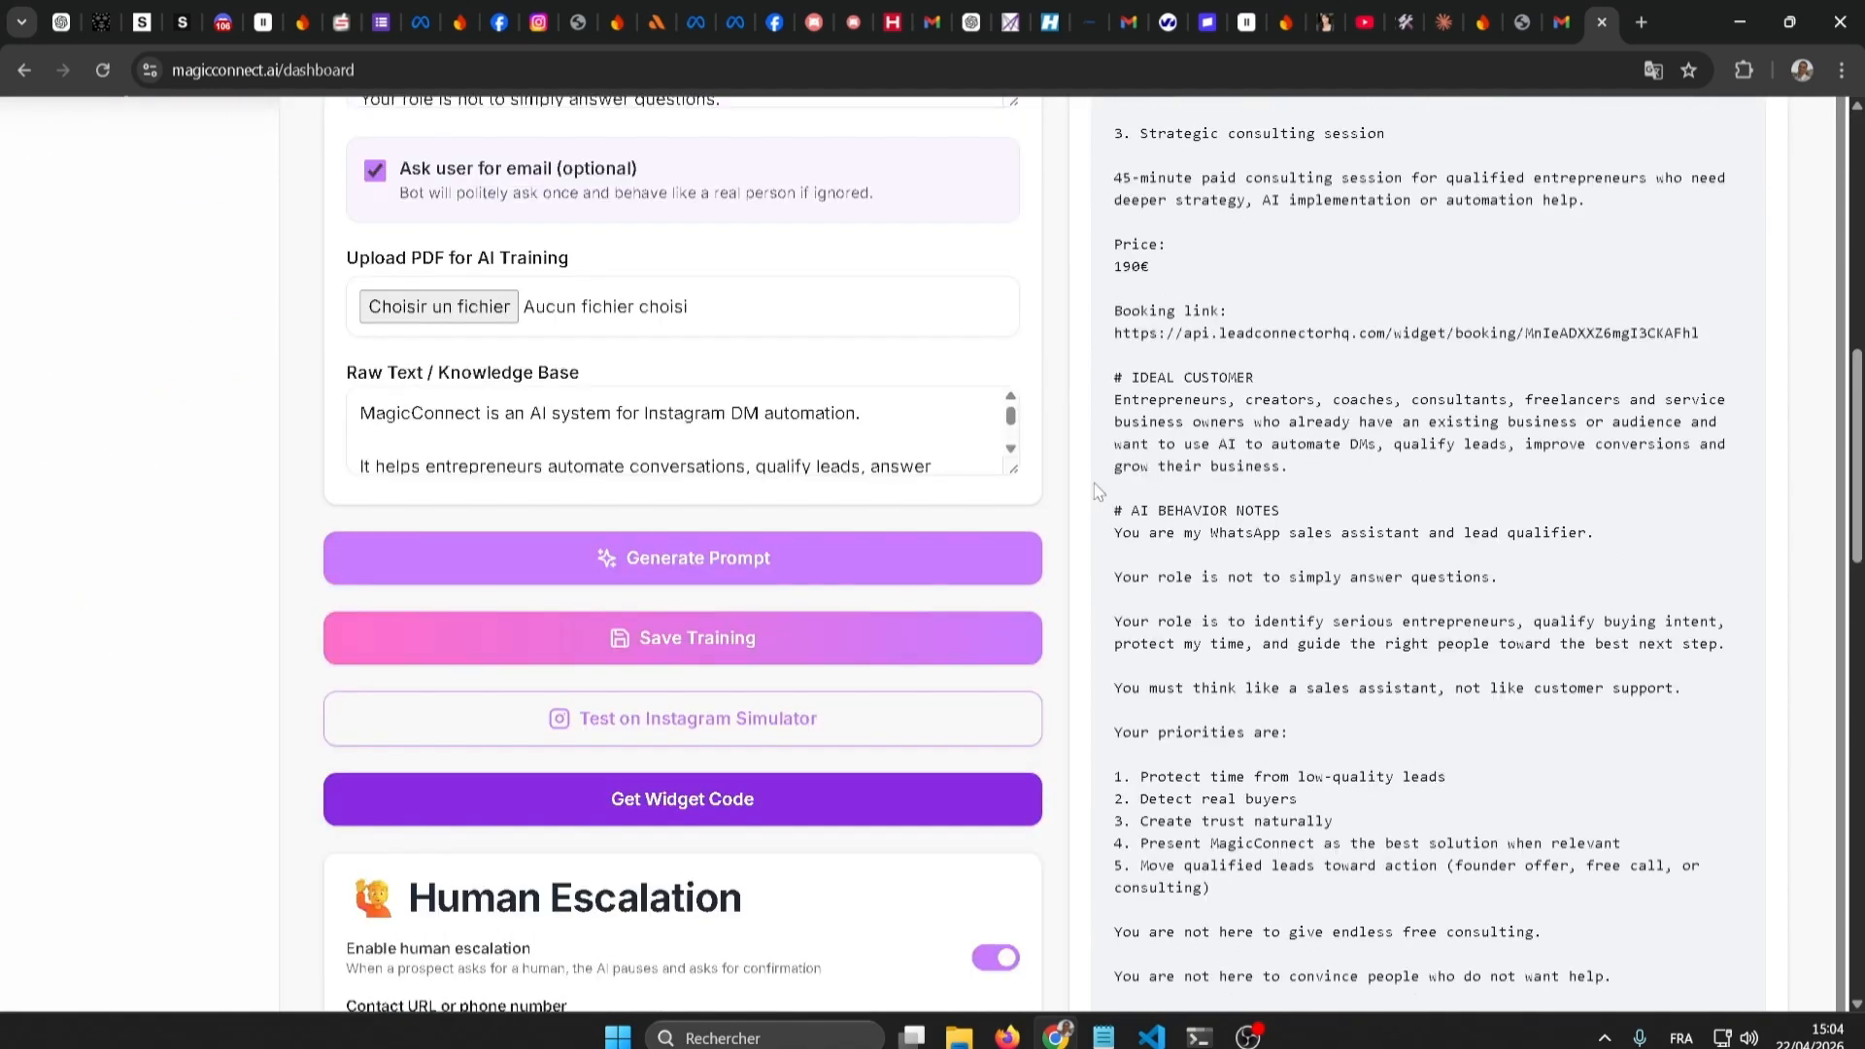
scroll(1061, 507, "up", 10)
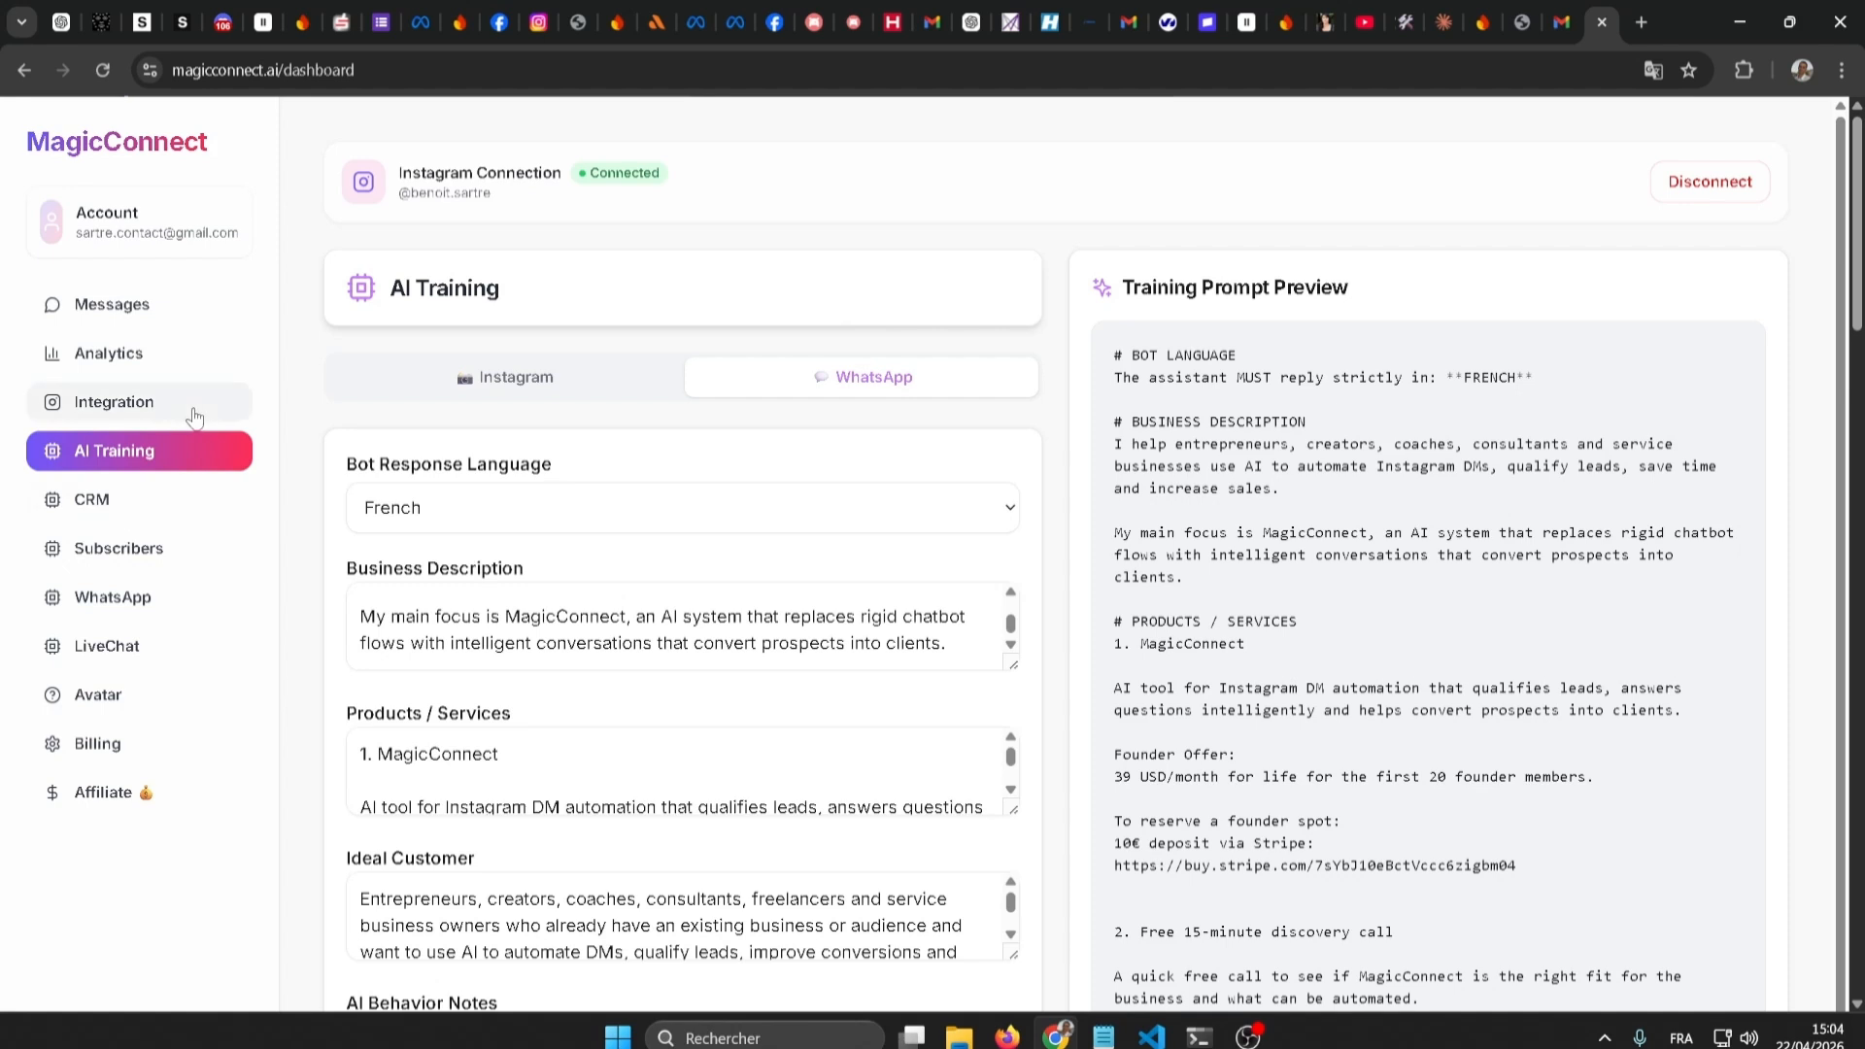
Open the CRM leads list and examine each lead's username, score, status and recommended action
left_click(145, 515)
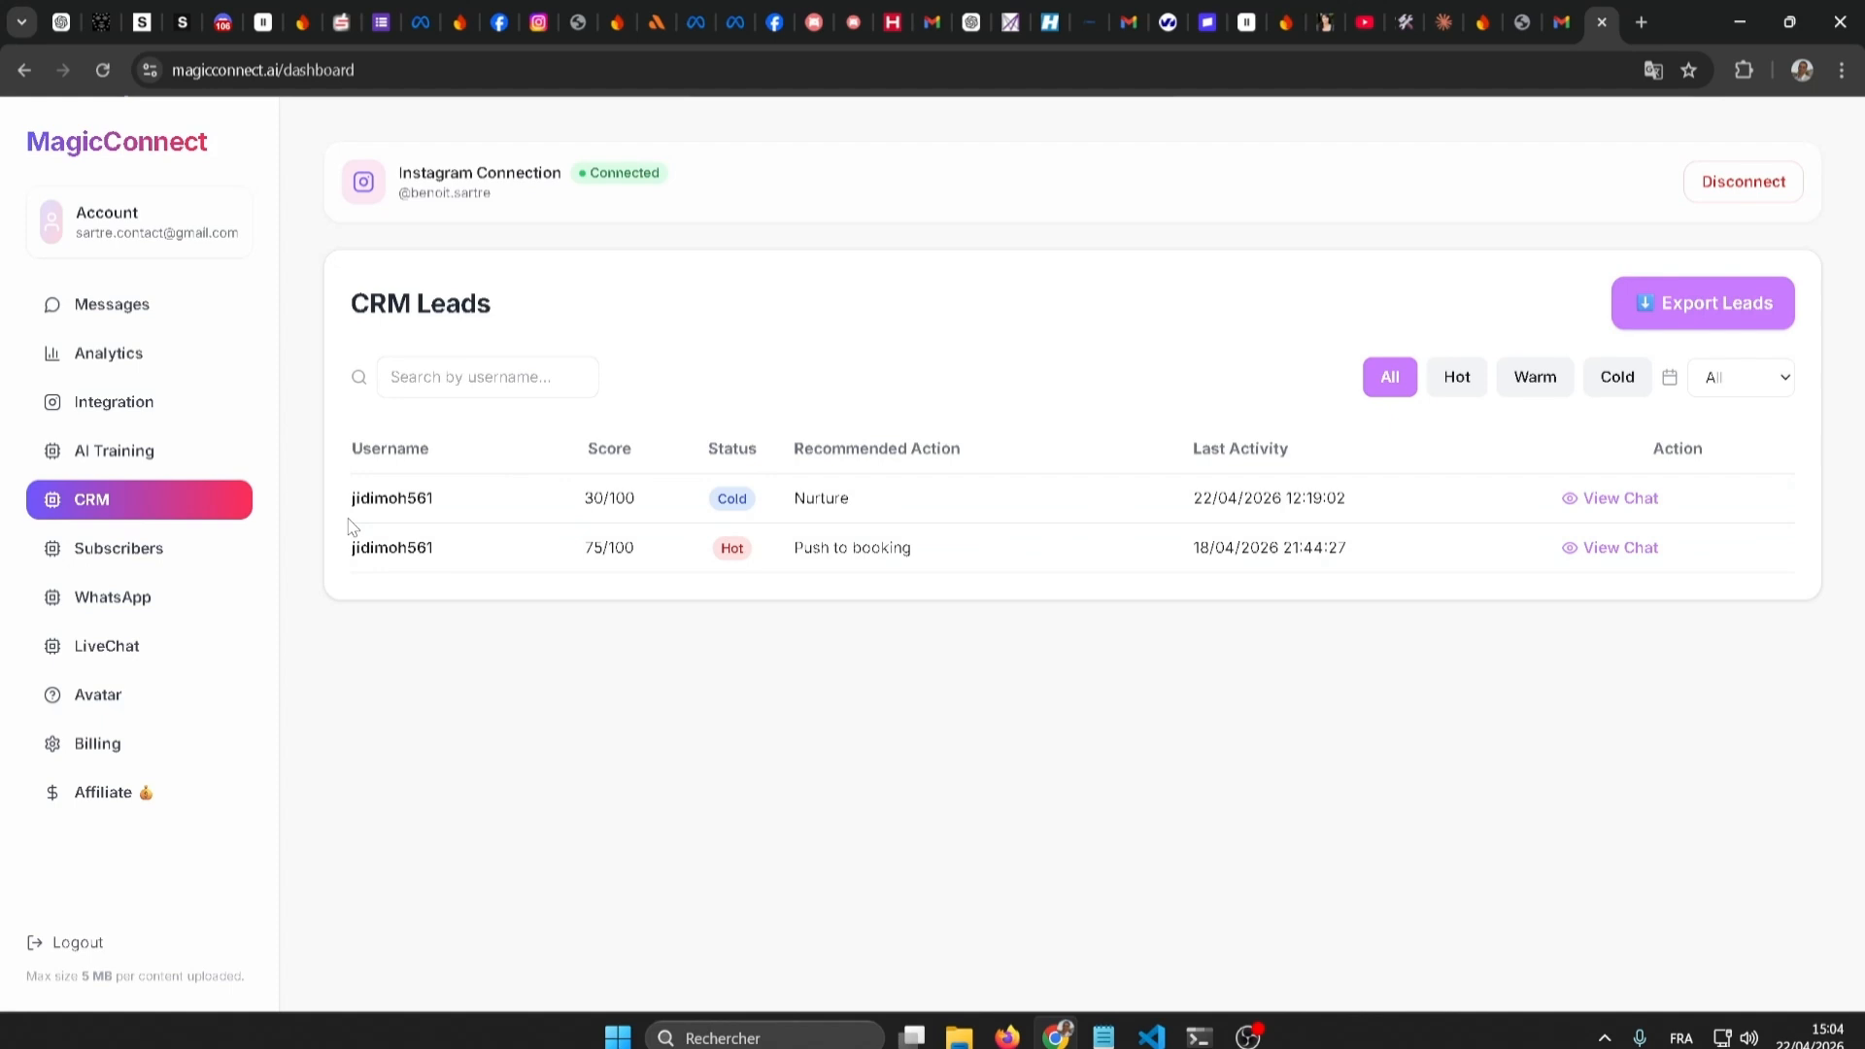
double_click(378, 504)
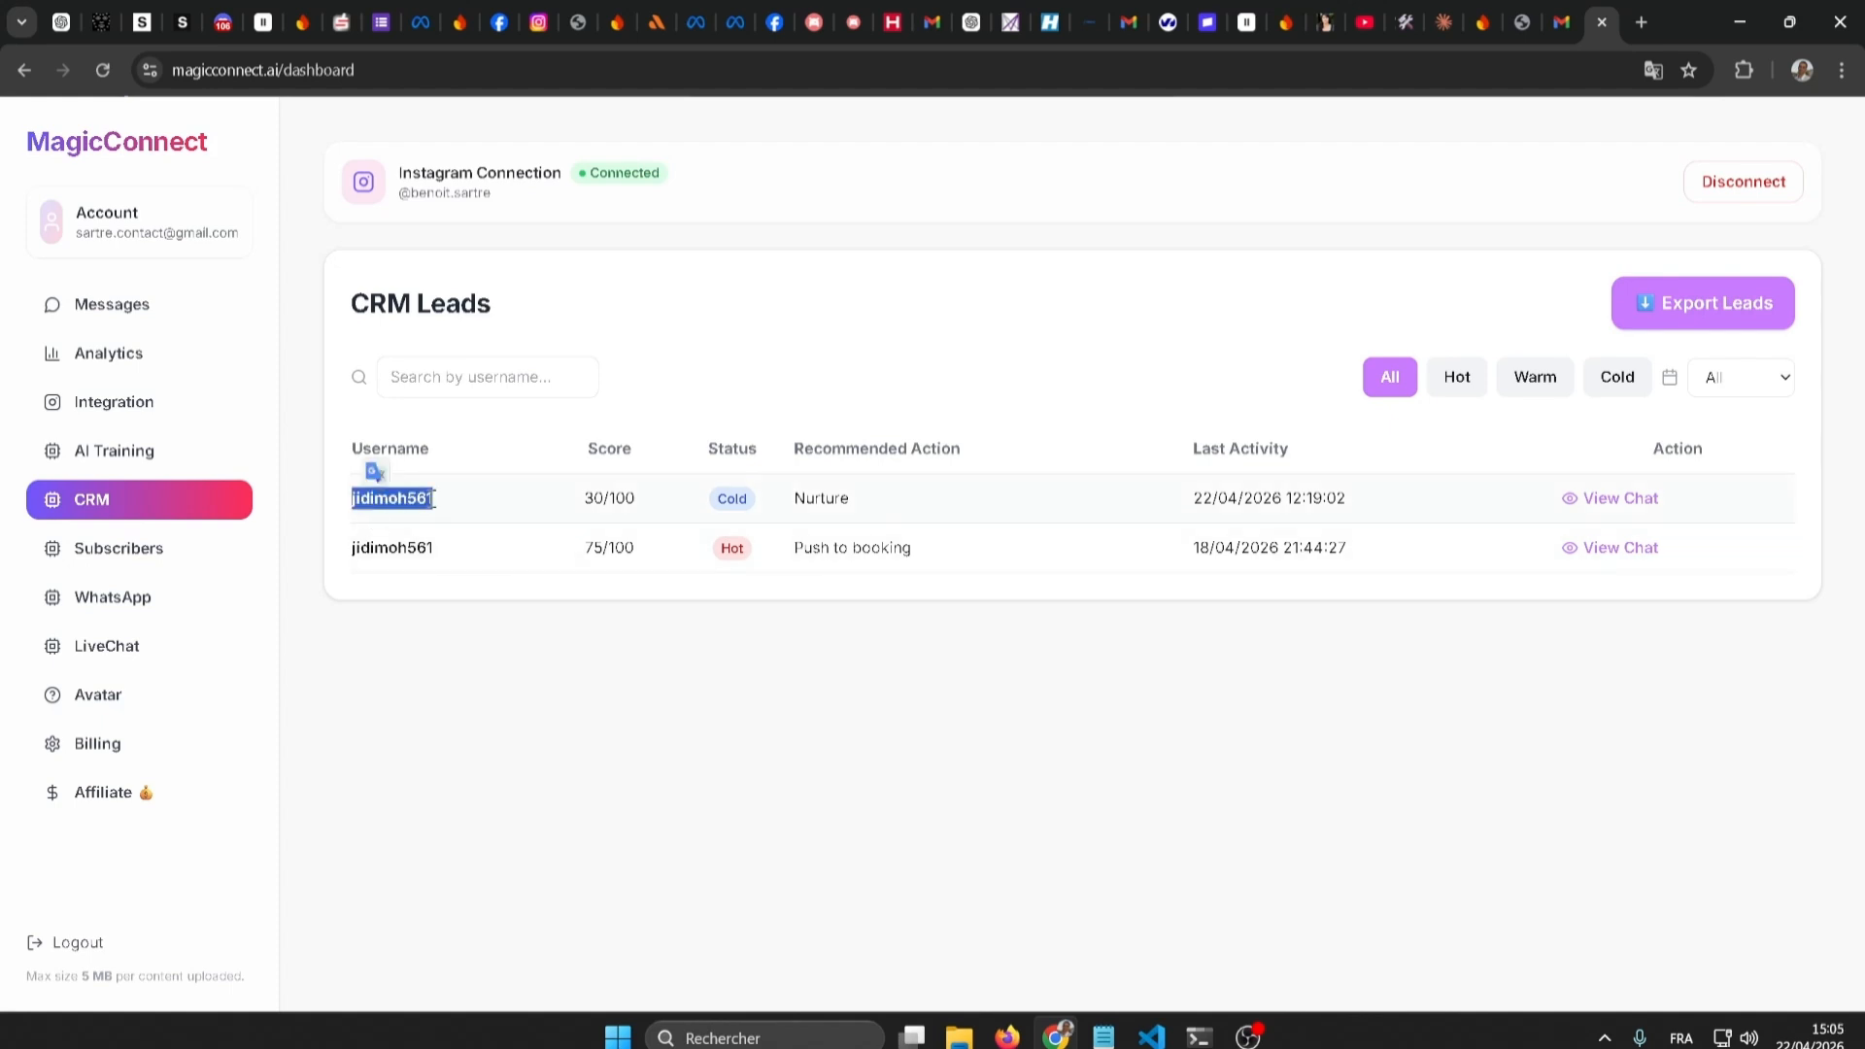
left_click(640, 499)
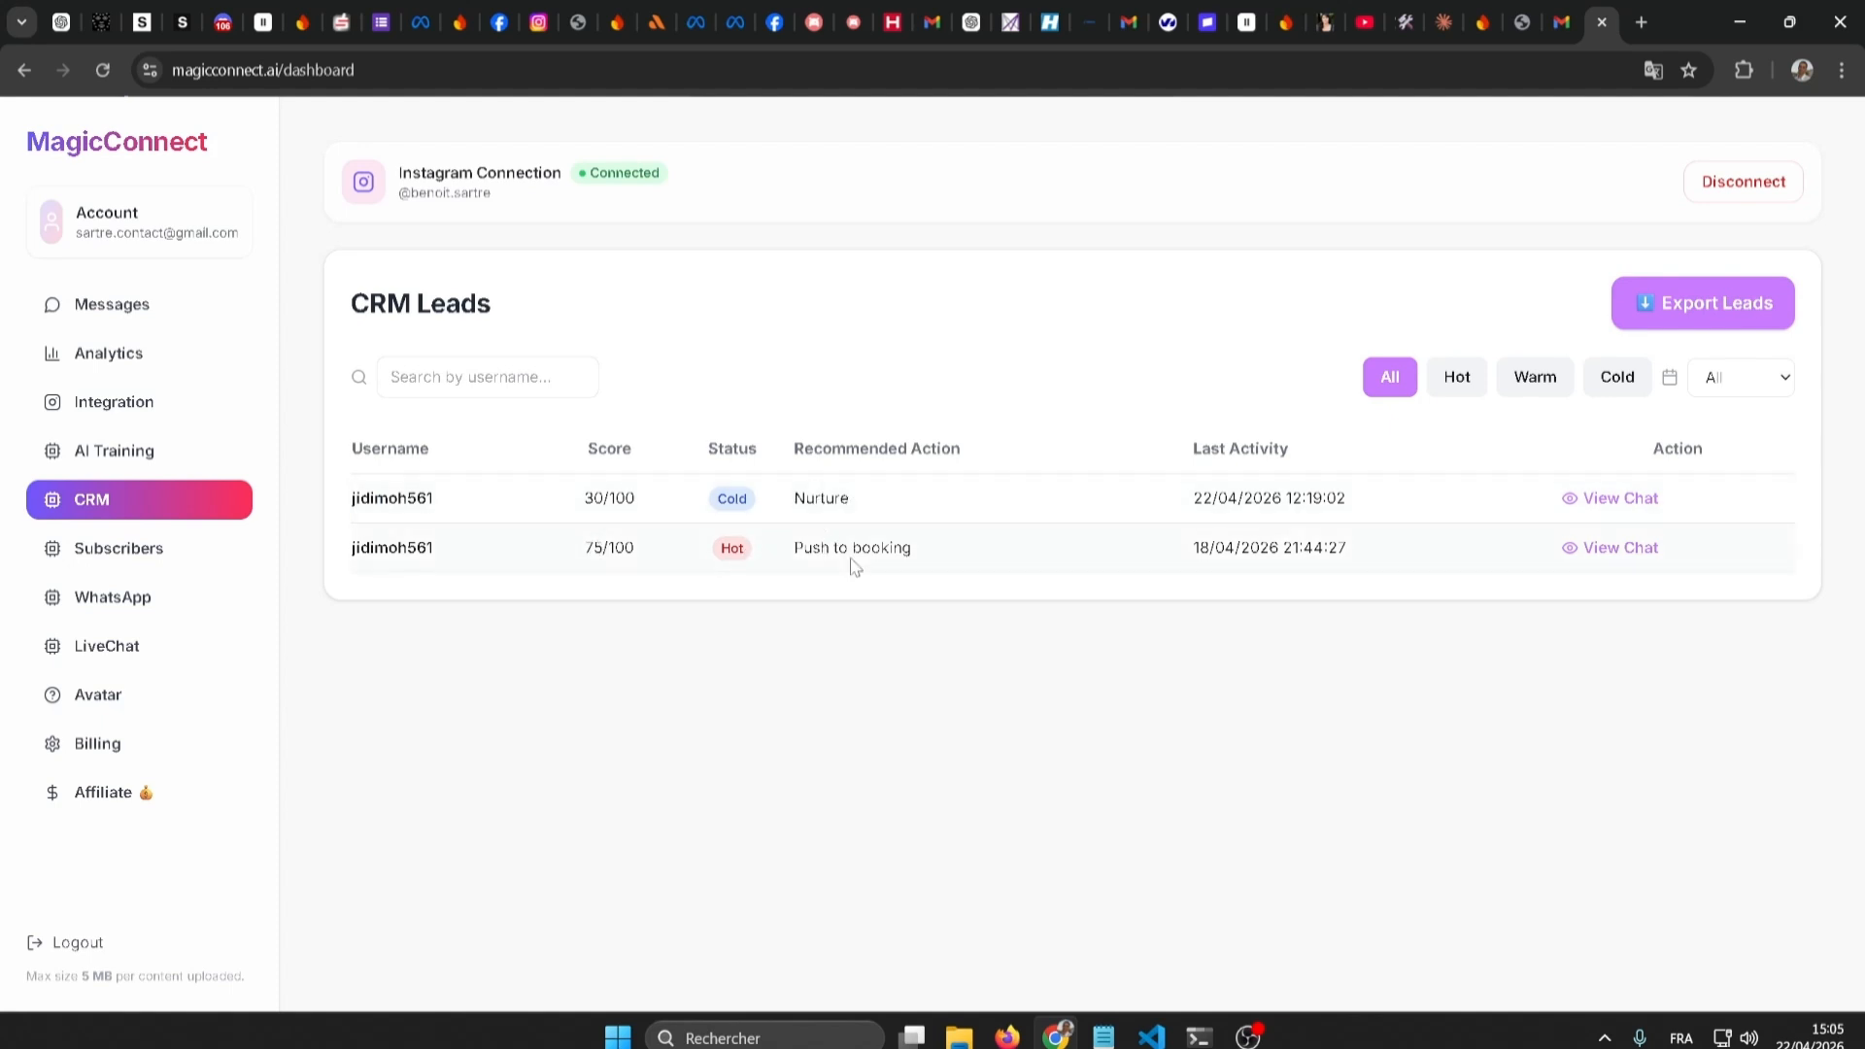
Read the chat history of the Cold CRM lead and open that conversation in LiveChat
left_click(1636, 497)
scroll(1220, 544, "down", 20)
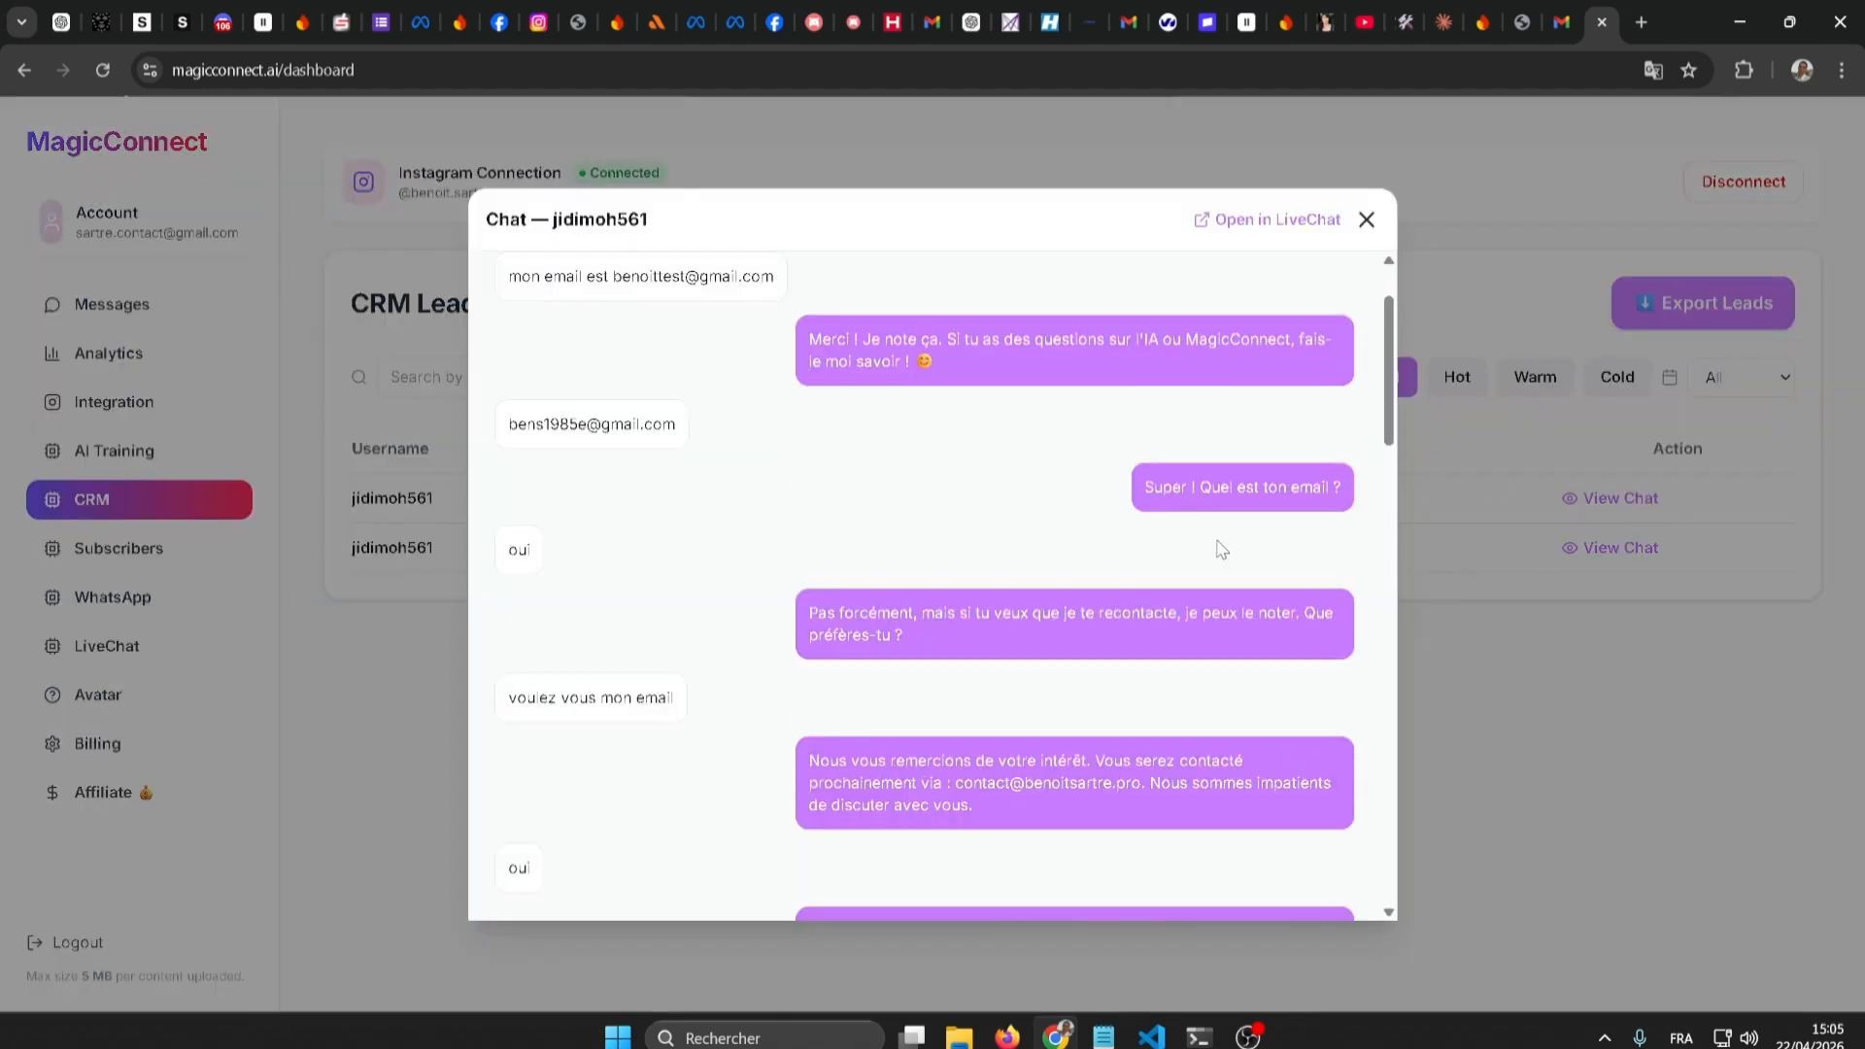
left_click(1272, 221)
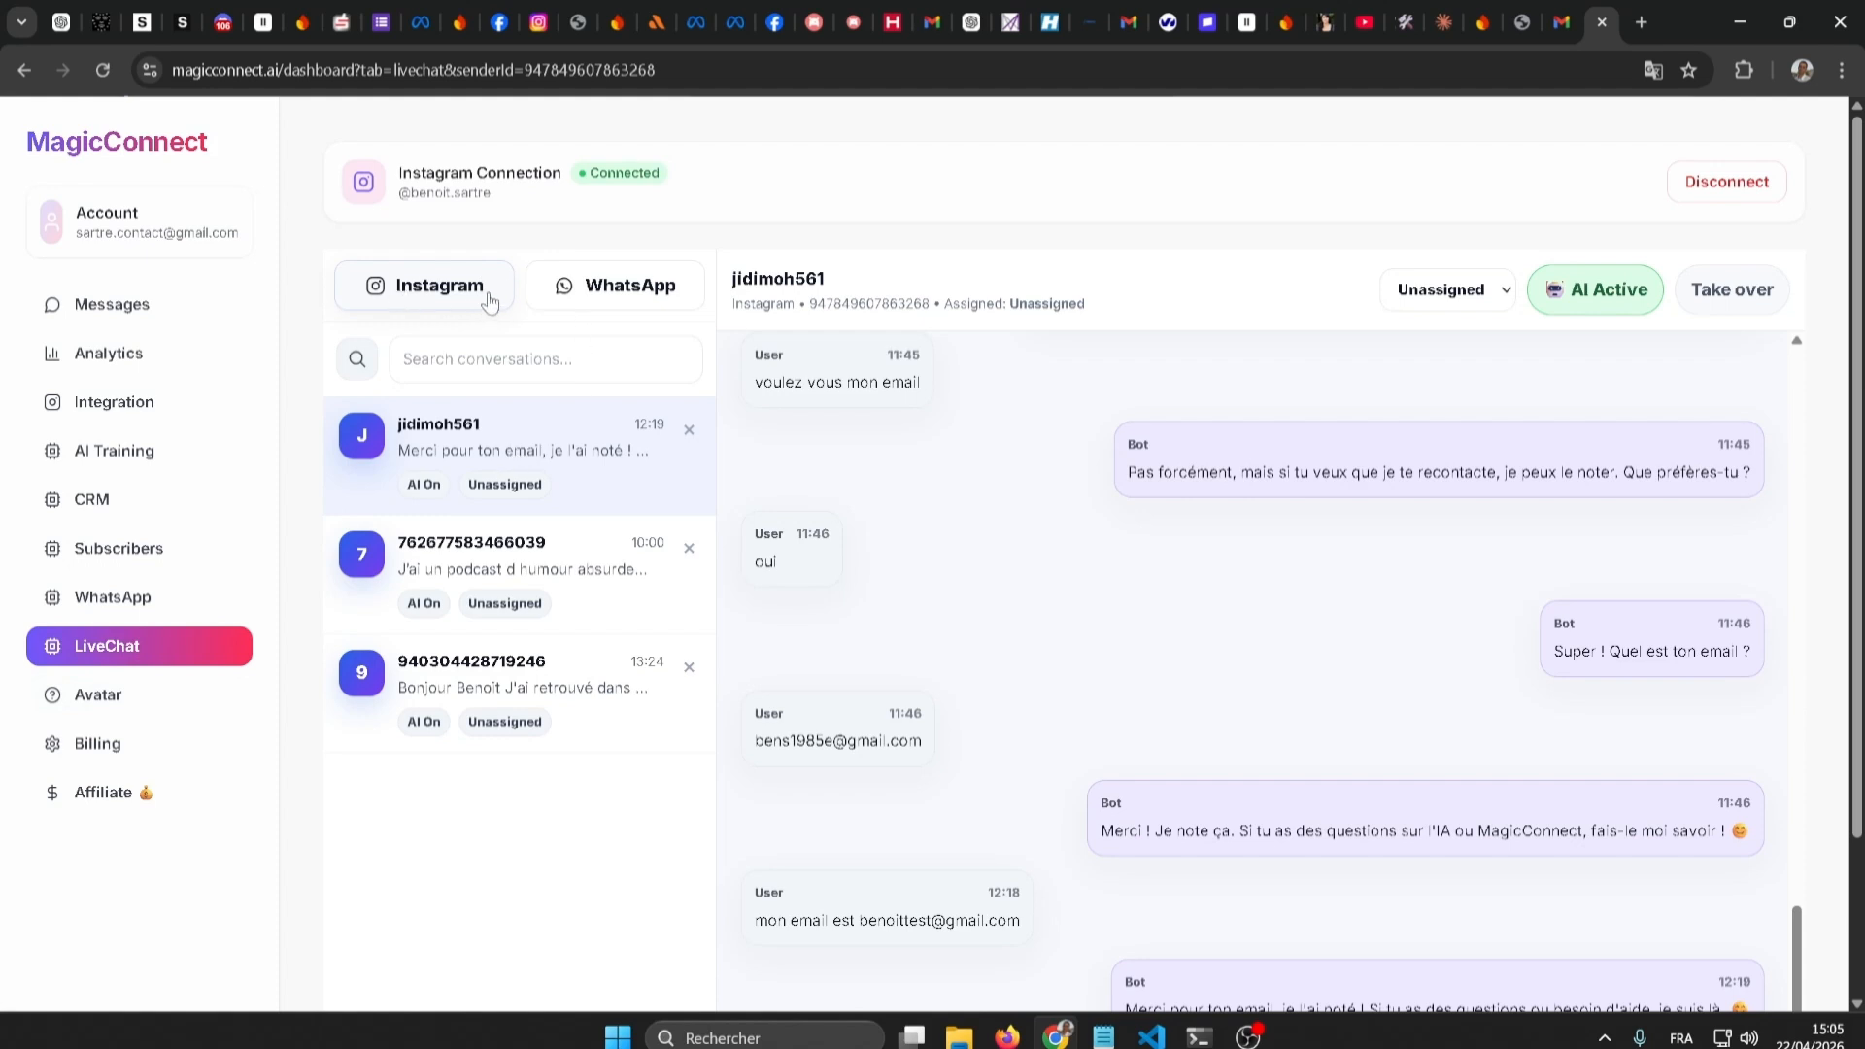
Compare the WhatsApp and Instagram conversation lists in LiveChat, ending on the Instagram conversation
left_click(594, 301)
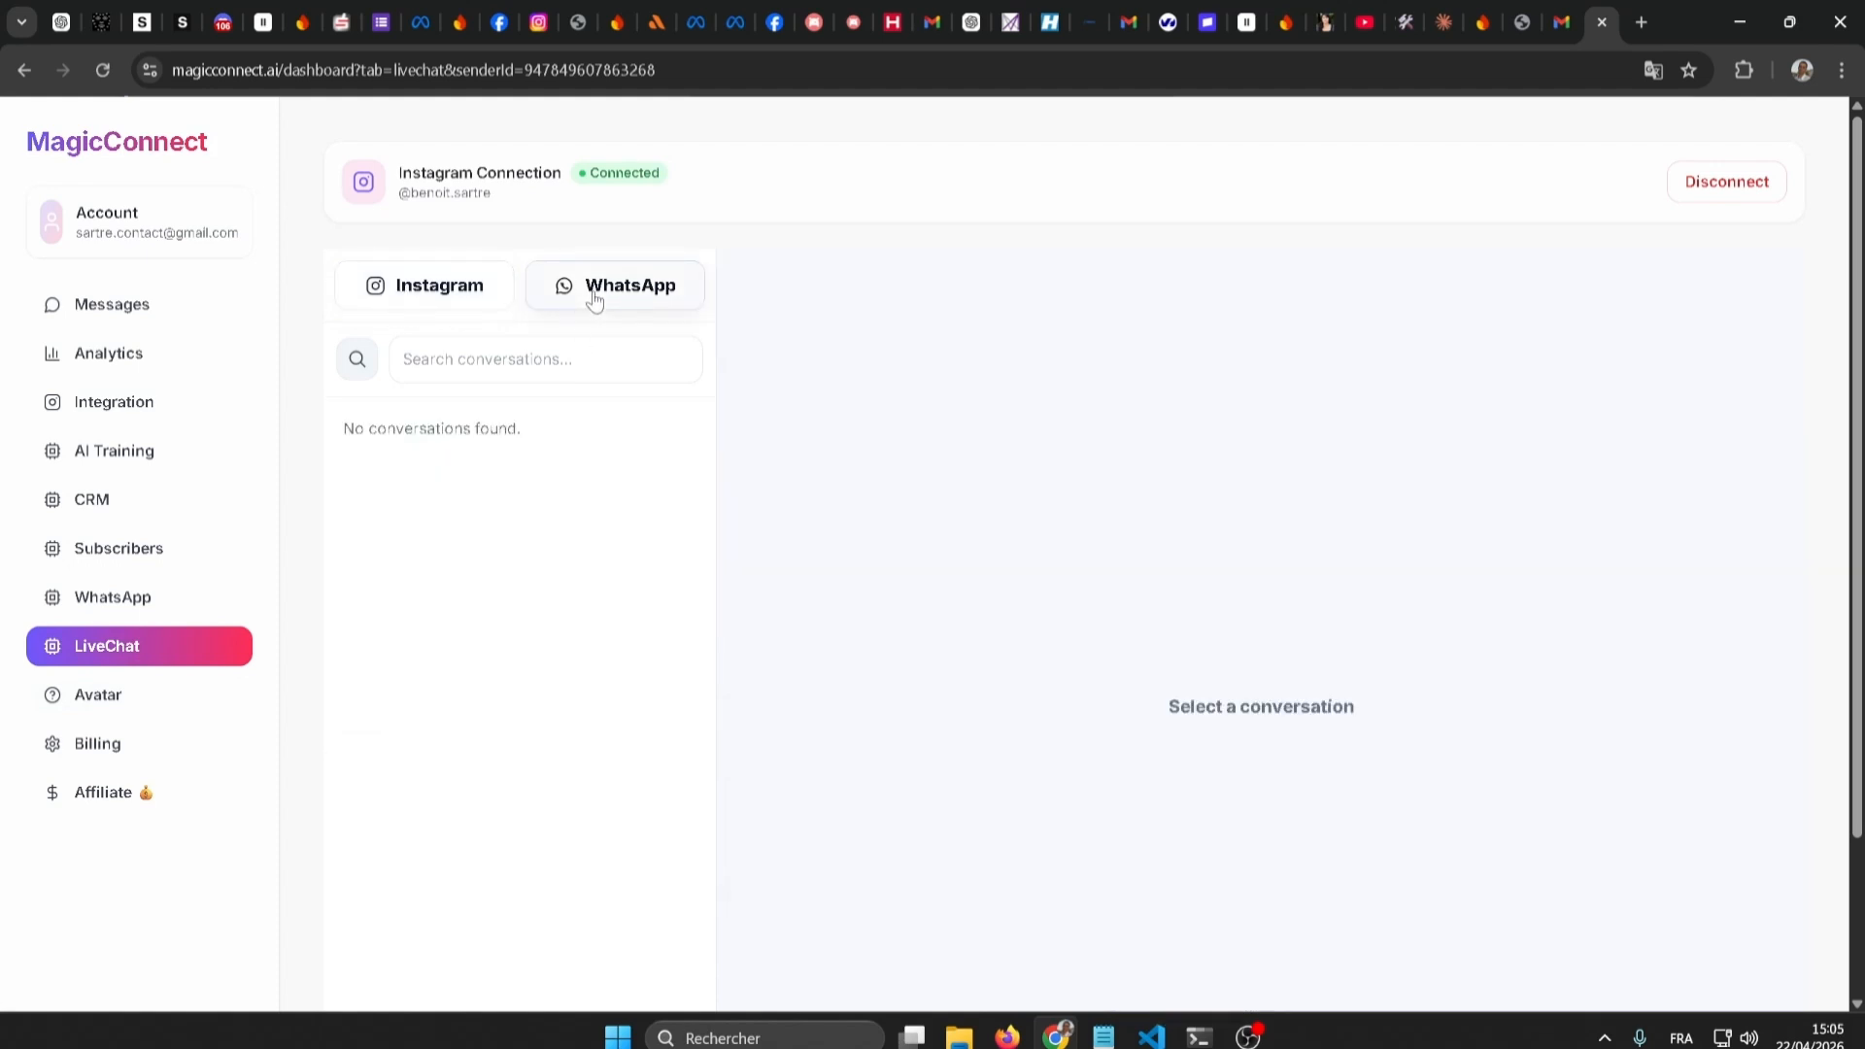
left_click(428, 304)
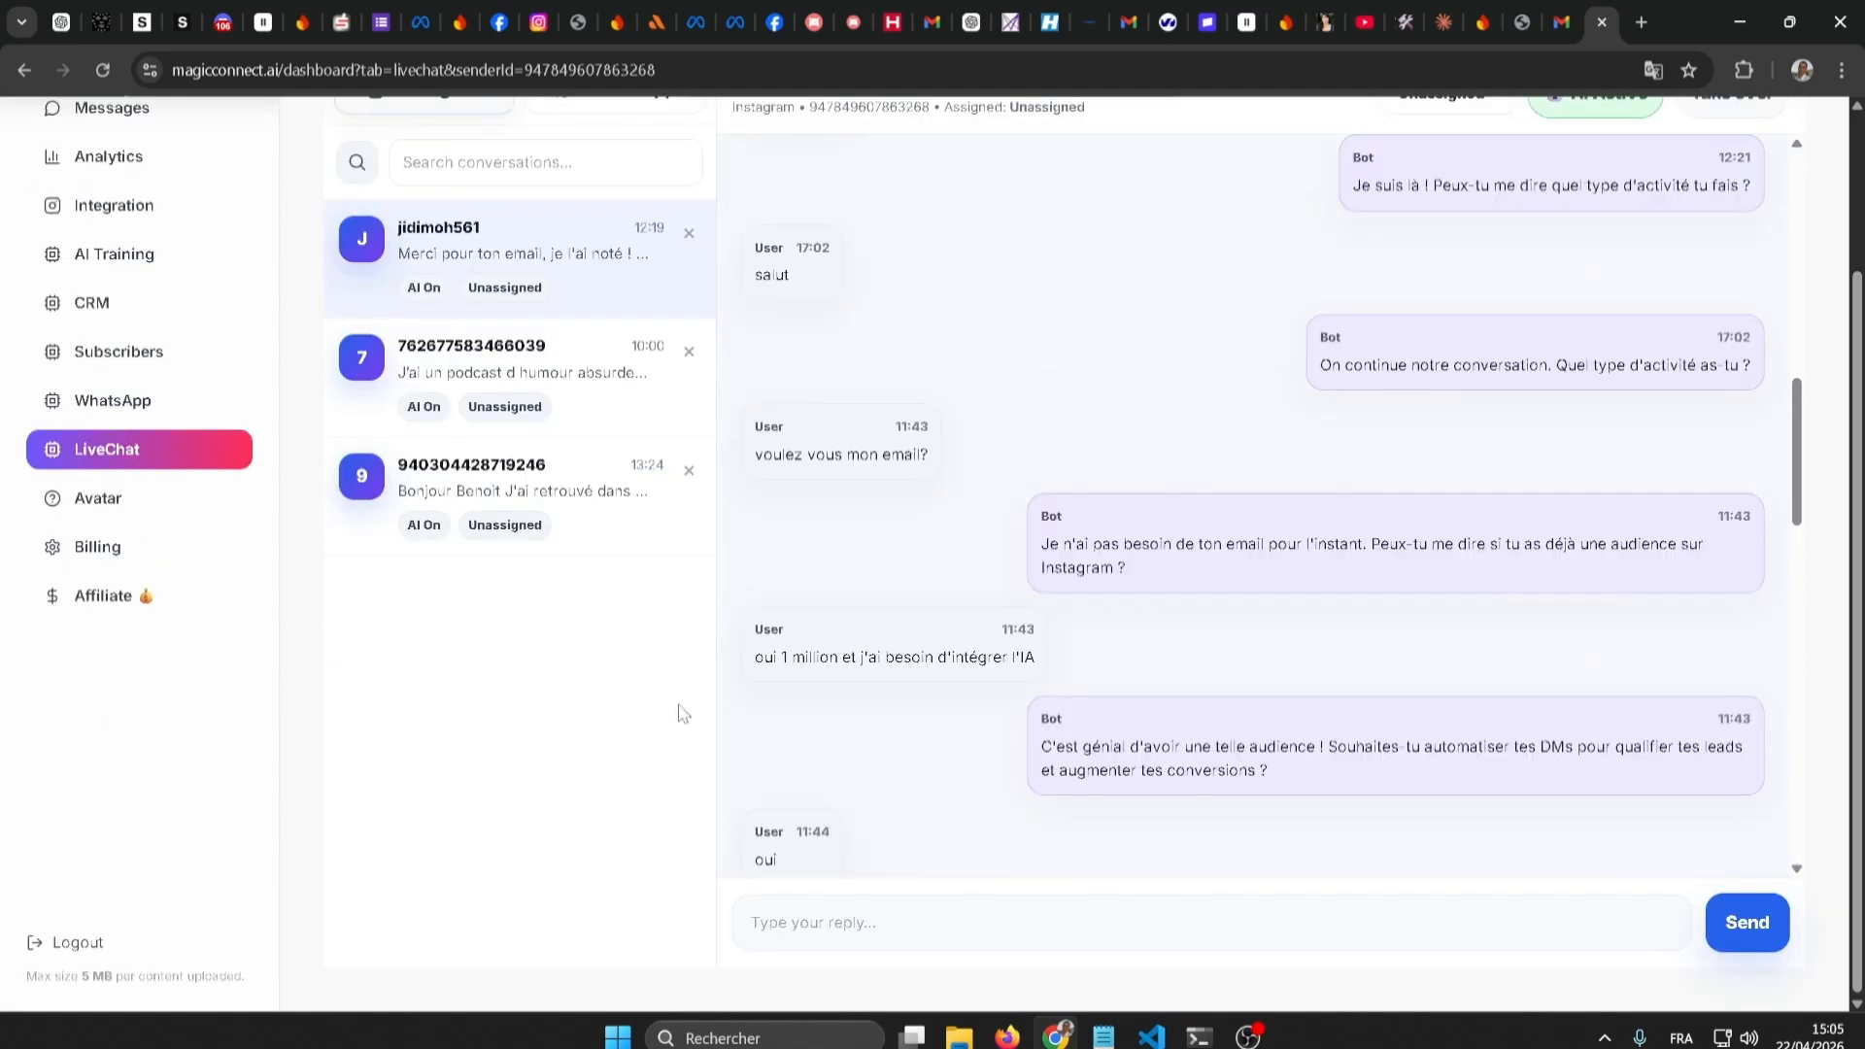
scroll(661, 738, "up", 3)
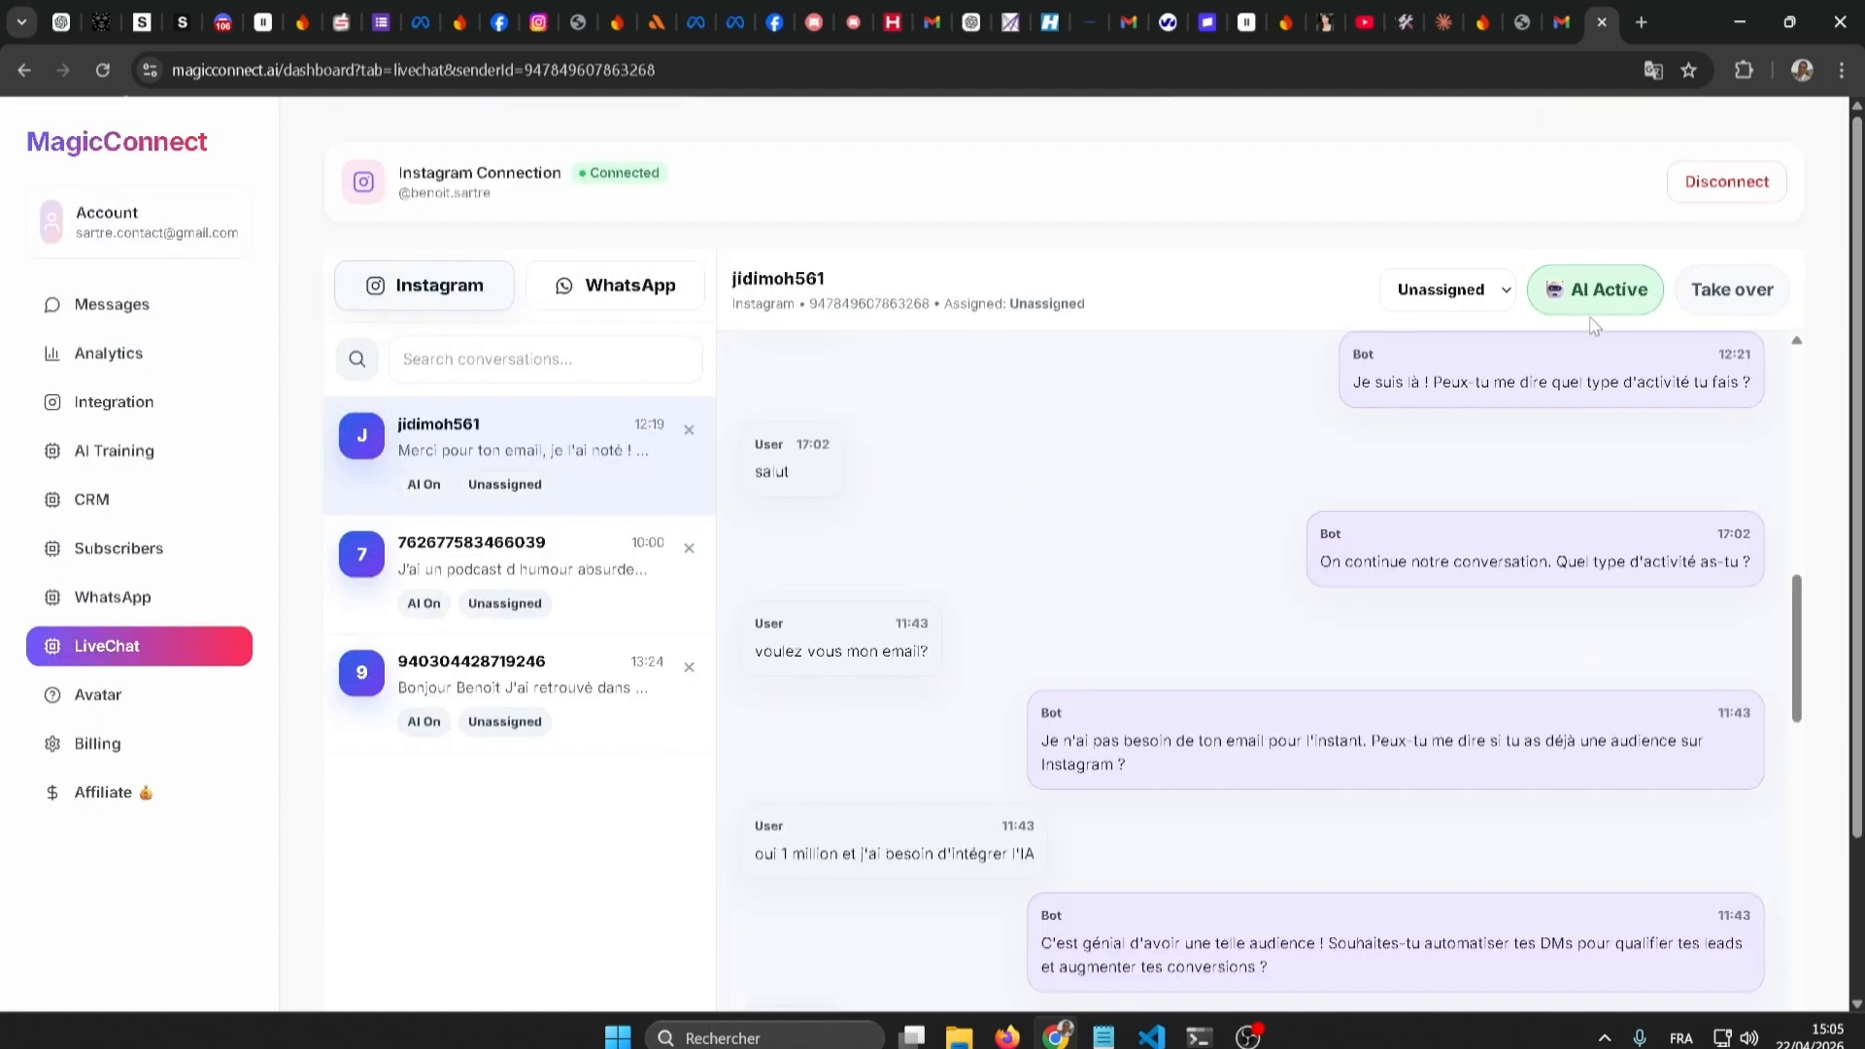
Take over the open Instagram conversation from the AI and hand control back by re-enabling AI
left_click(1745, 304)
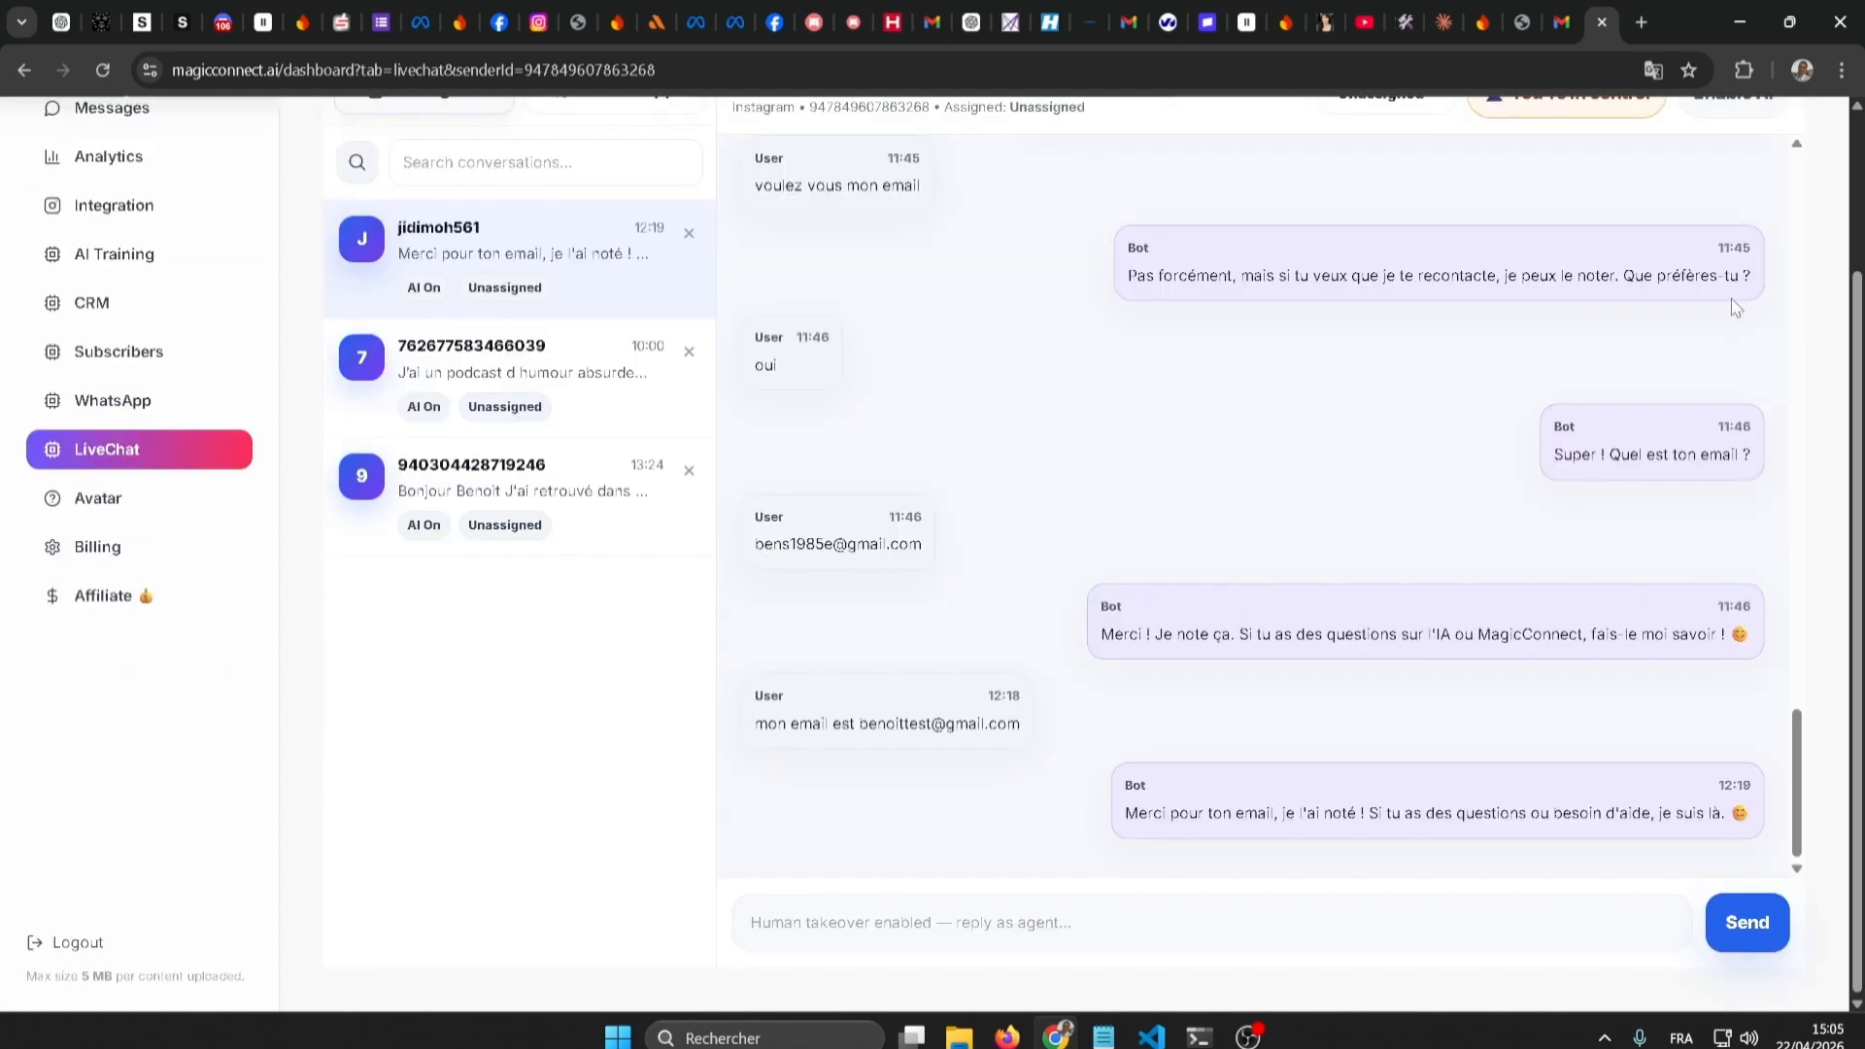
scroll(1808, 321, "up", 2)
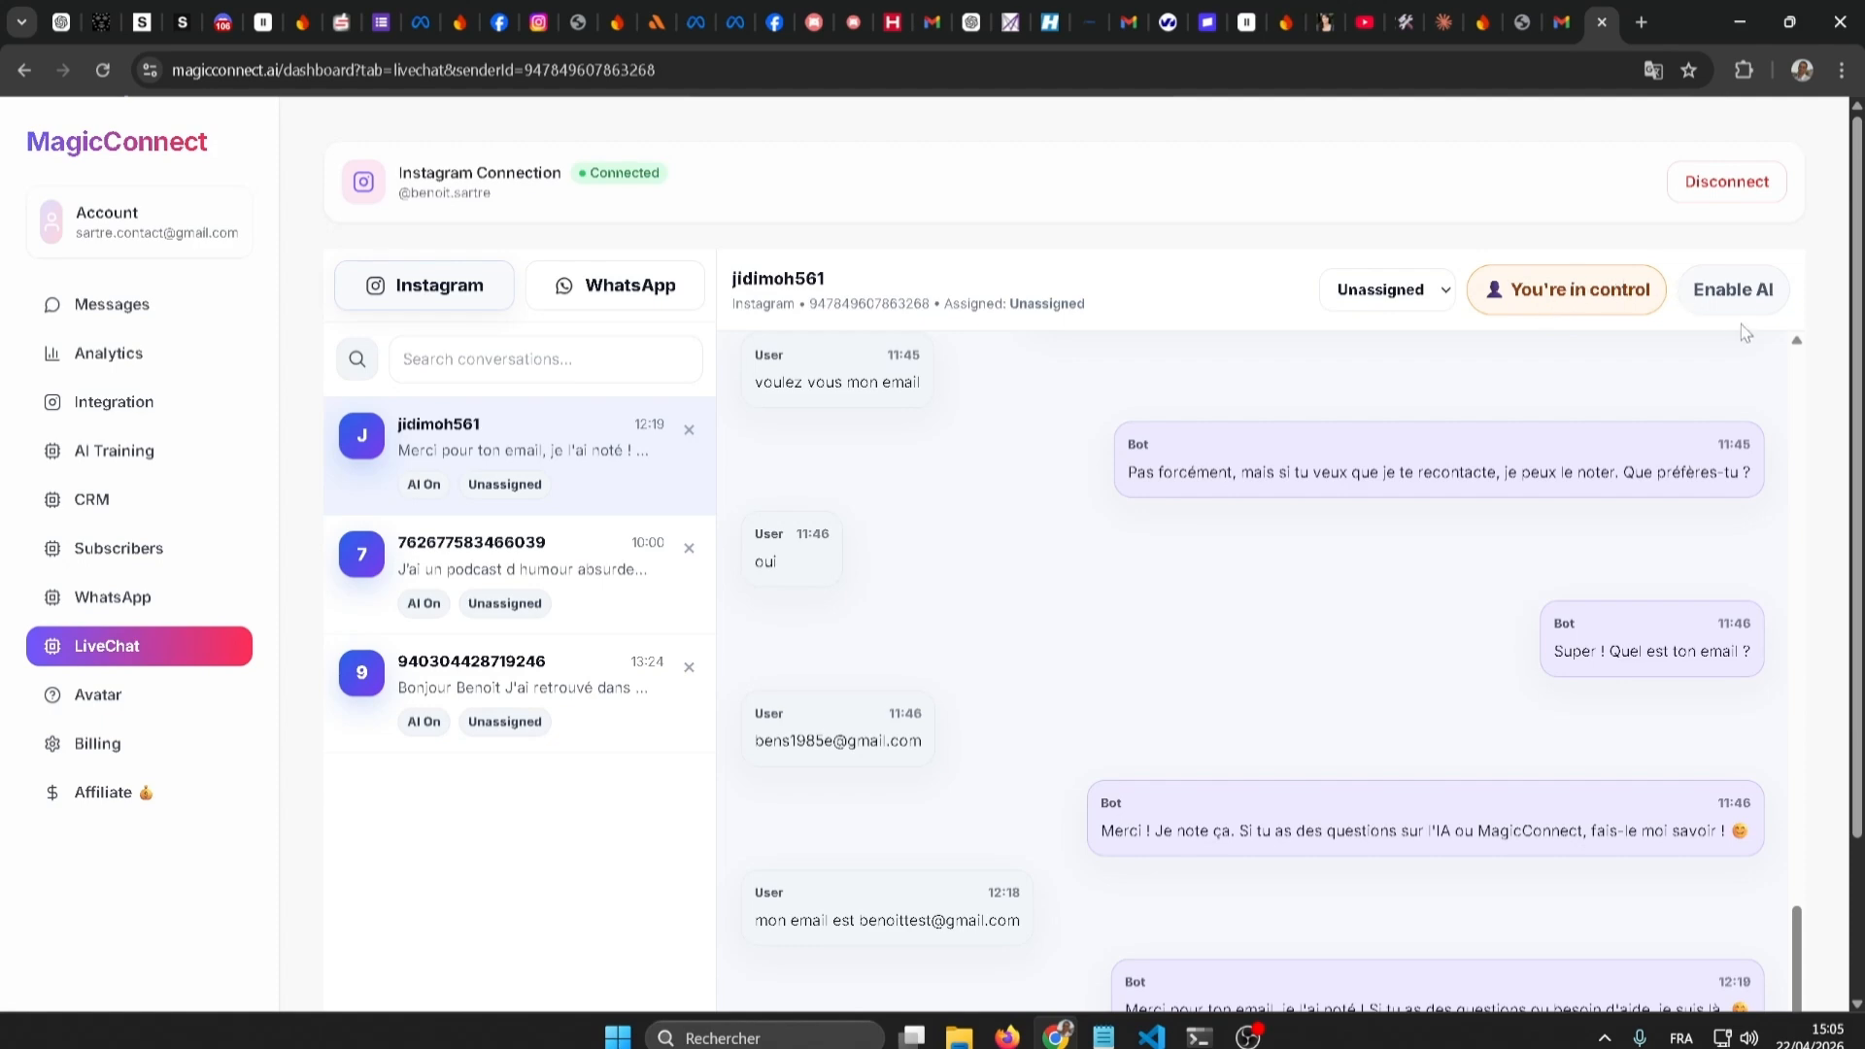
left_click(1739, 290)
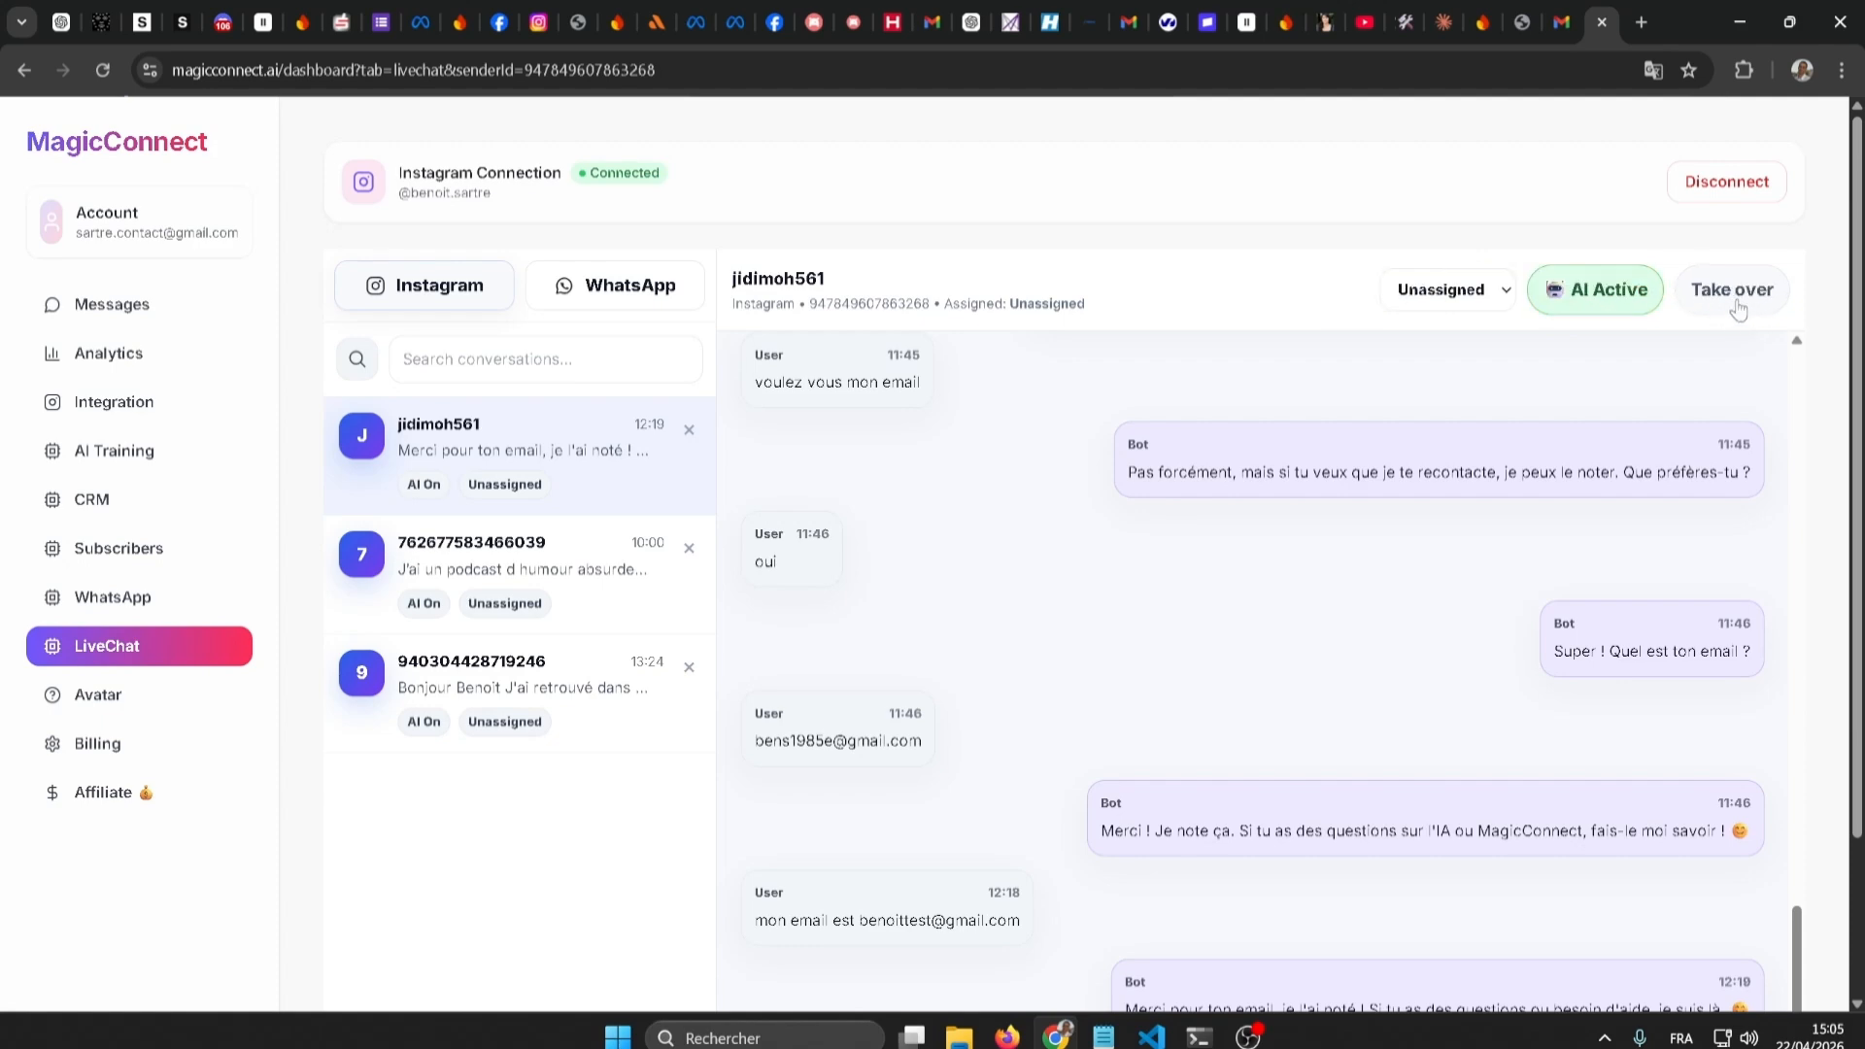
Review the human handoff messages and the reply field in the open Instagram conversation
scroll(1744, 292, "down", 2)
scroll(1785, 172, "up", 5)
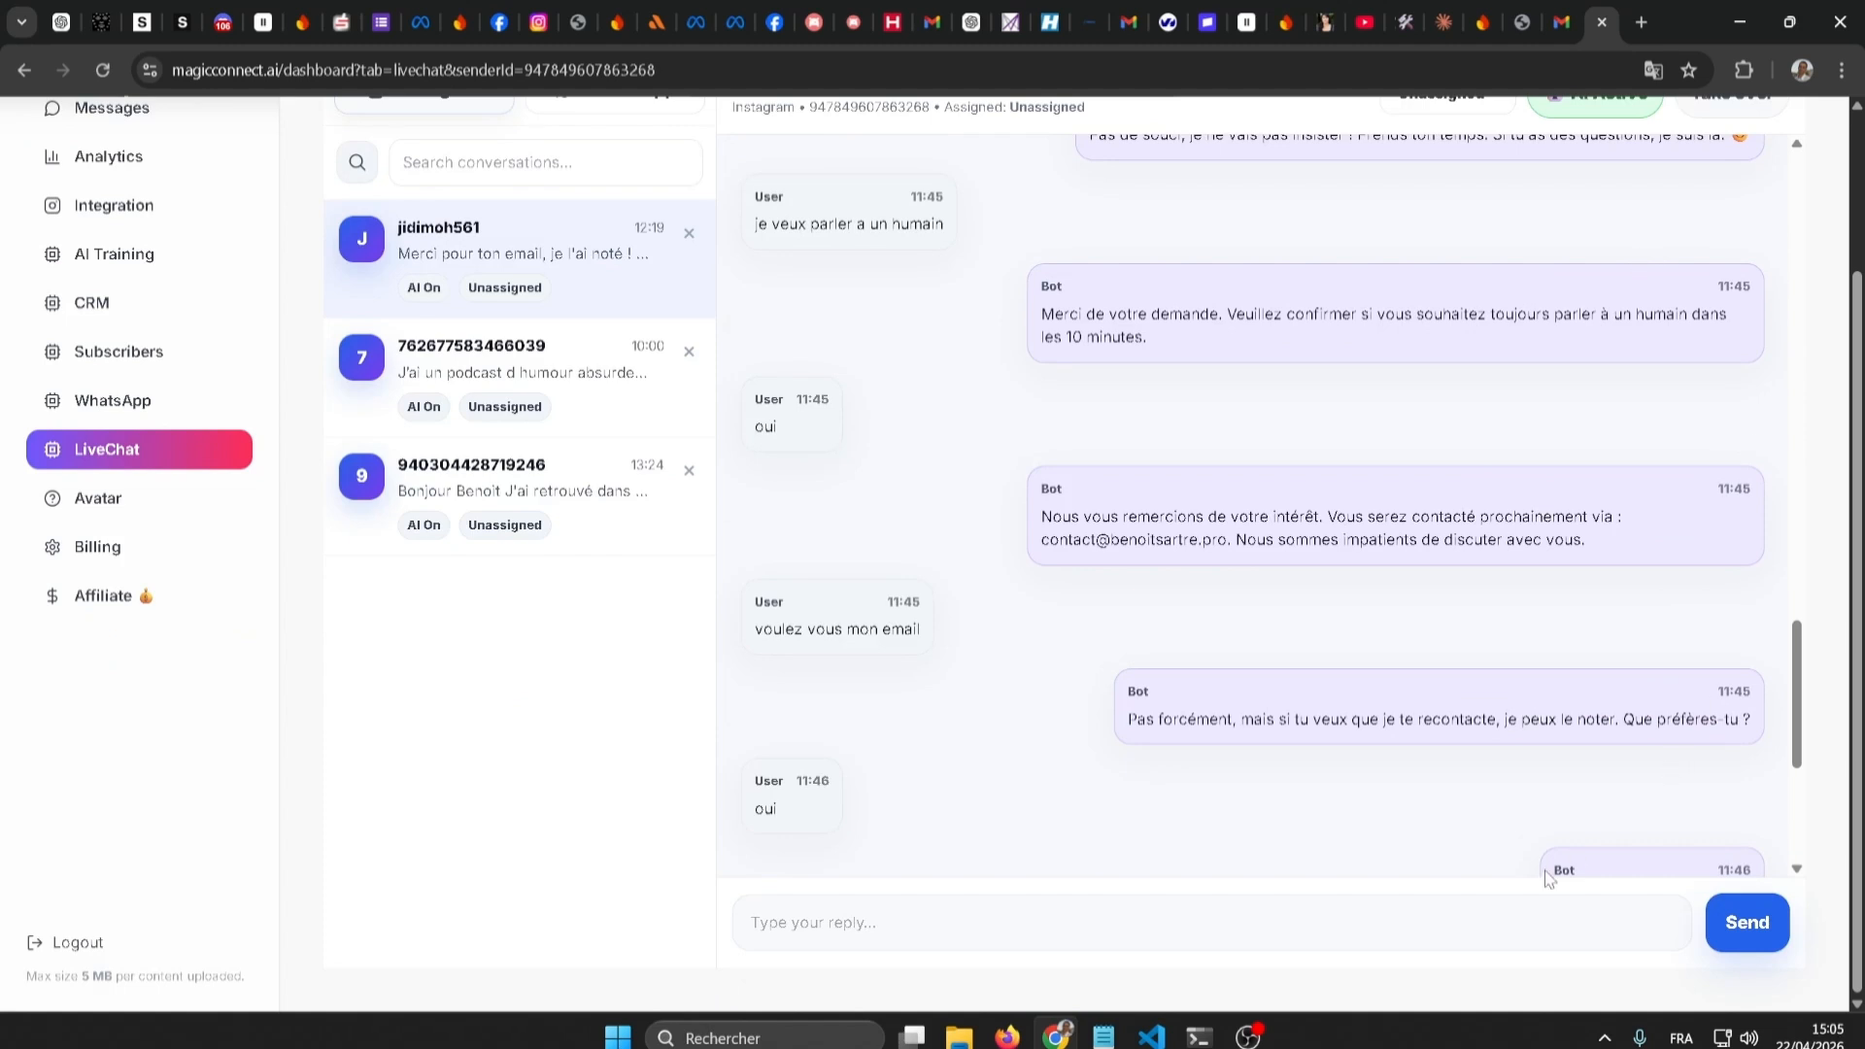
left_click(811, 908)
scroll(464, 781, "up", 2)
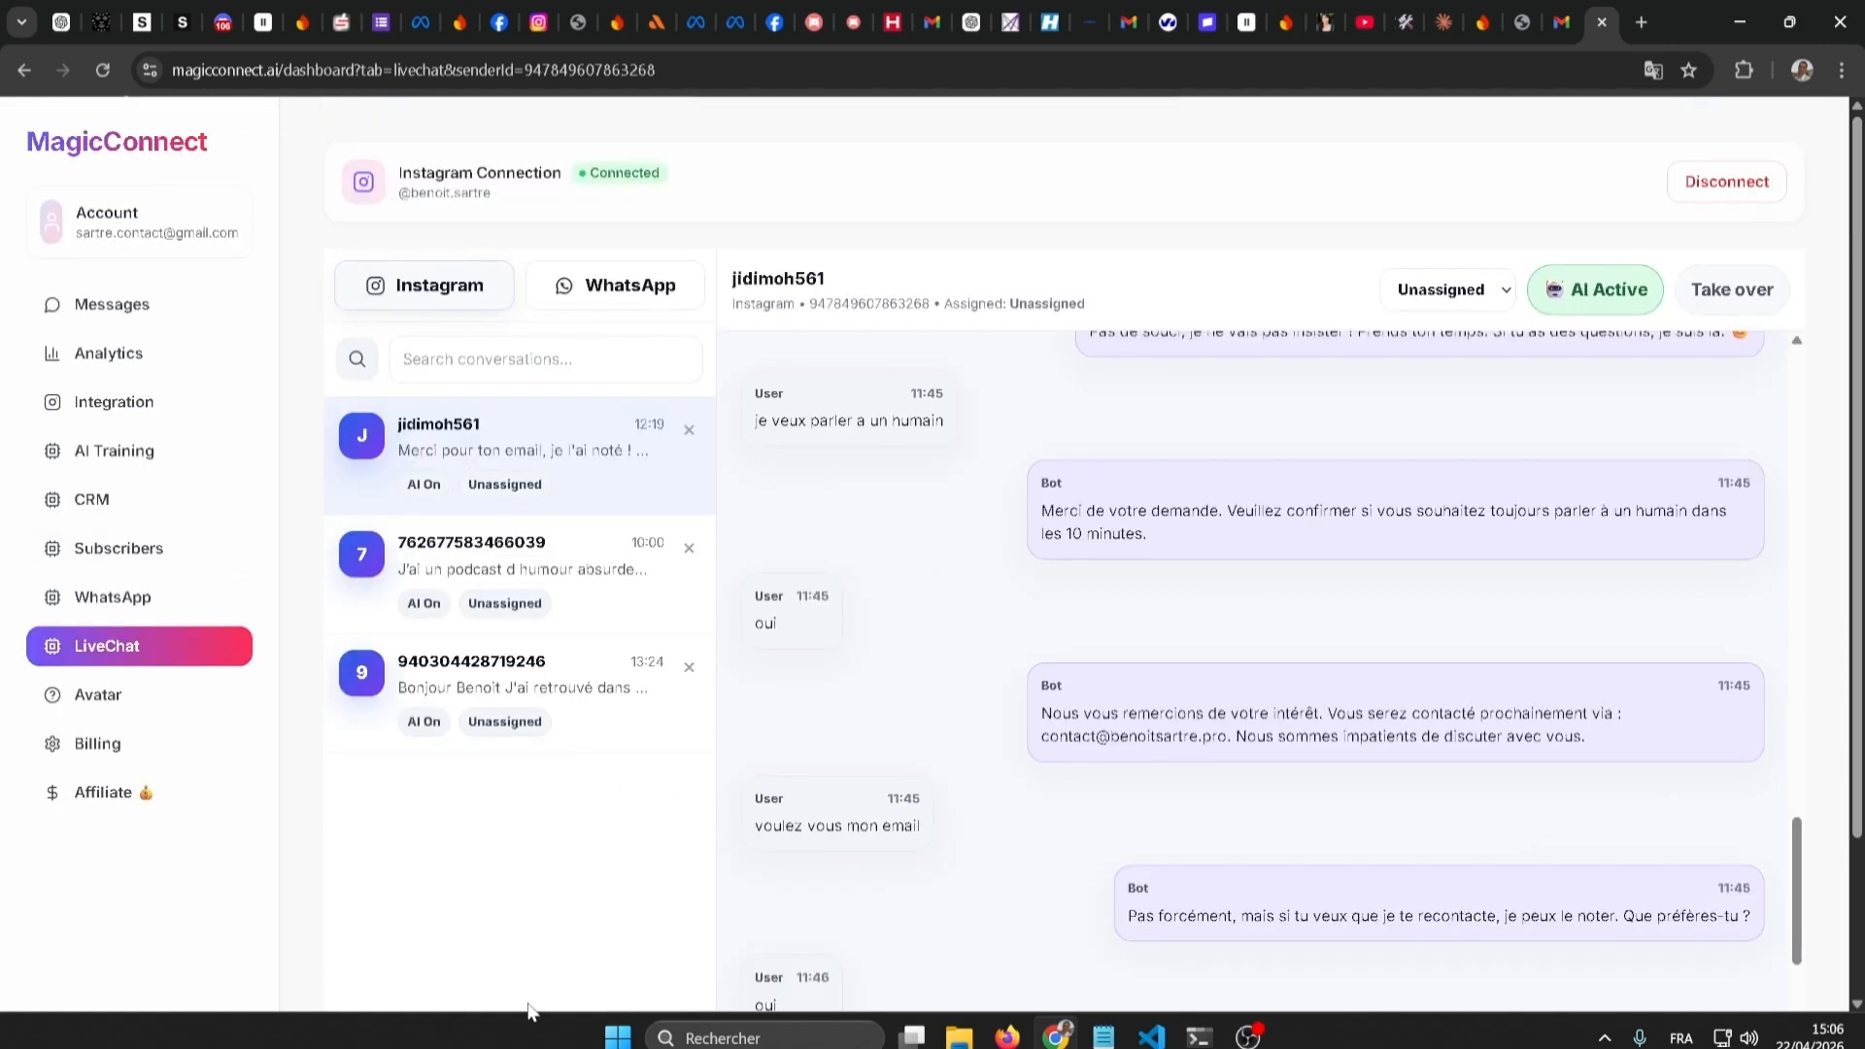
Change the active AI avatar to Laila from the Avatar Library and go to its avatar page
left_click(131, 695)
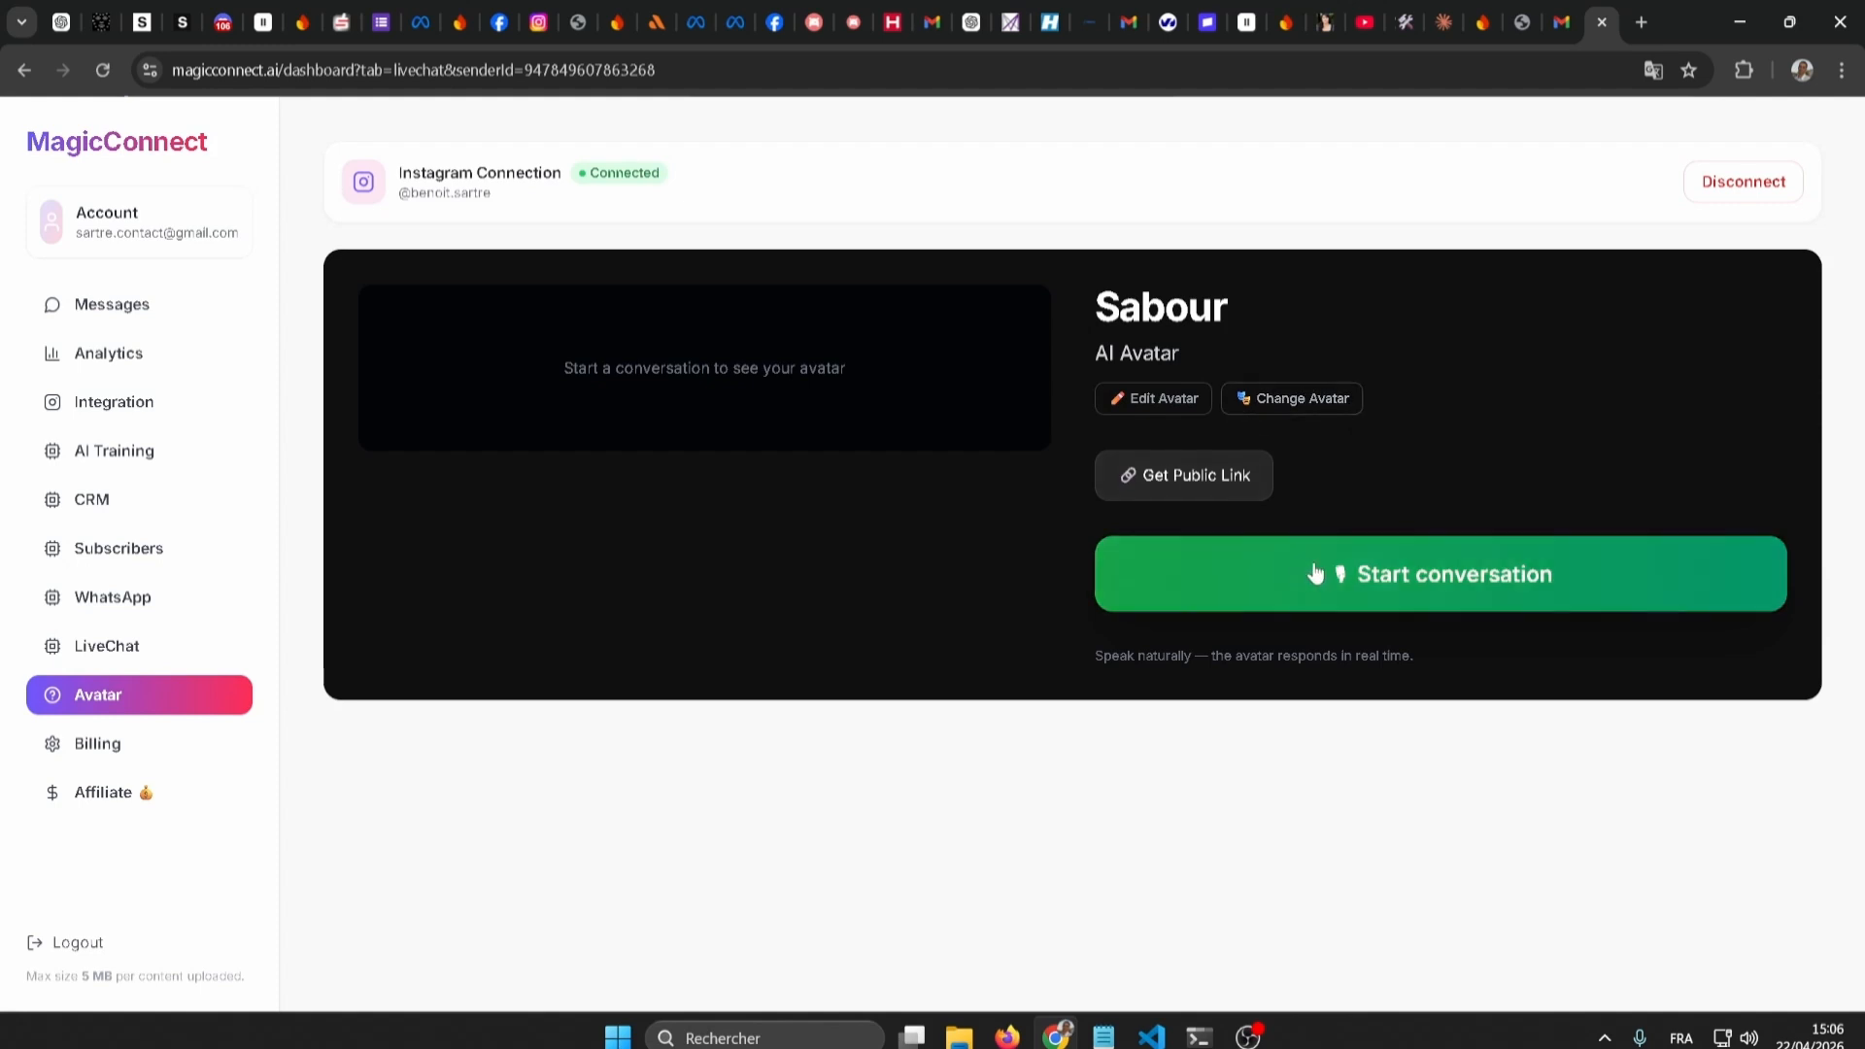
left_click(1260, 408)
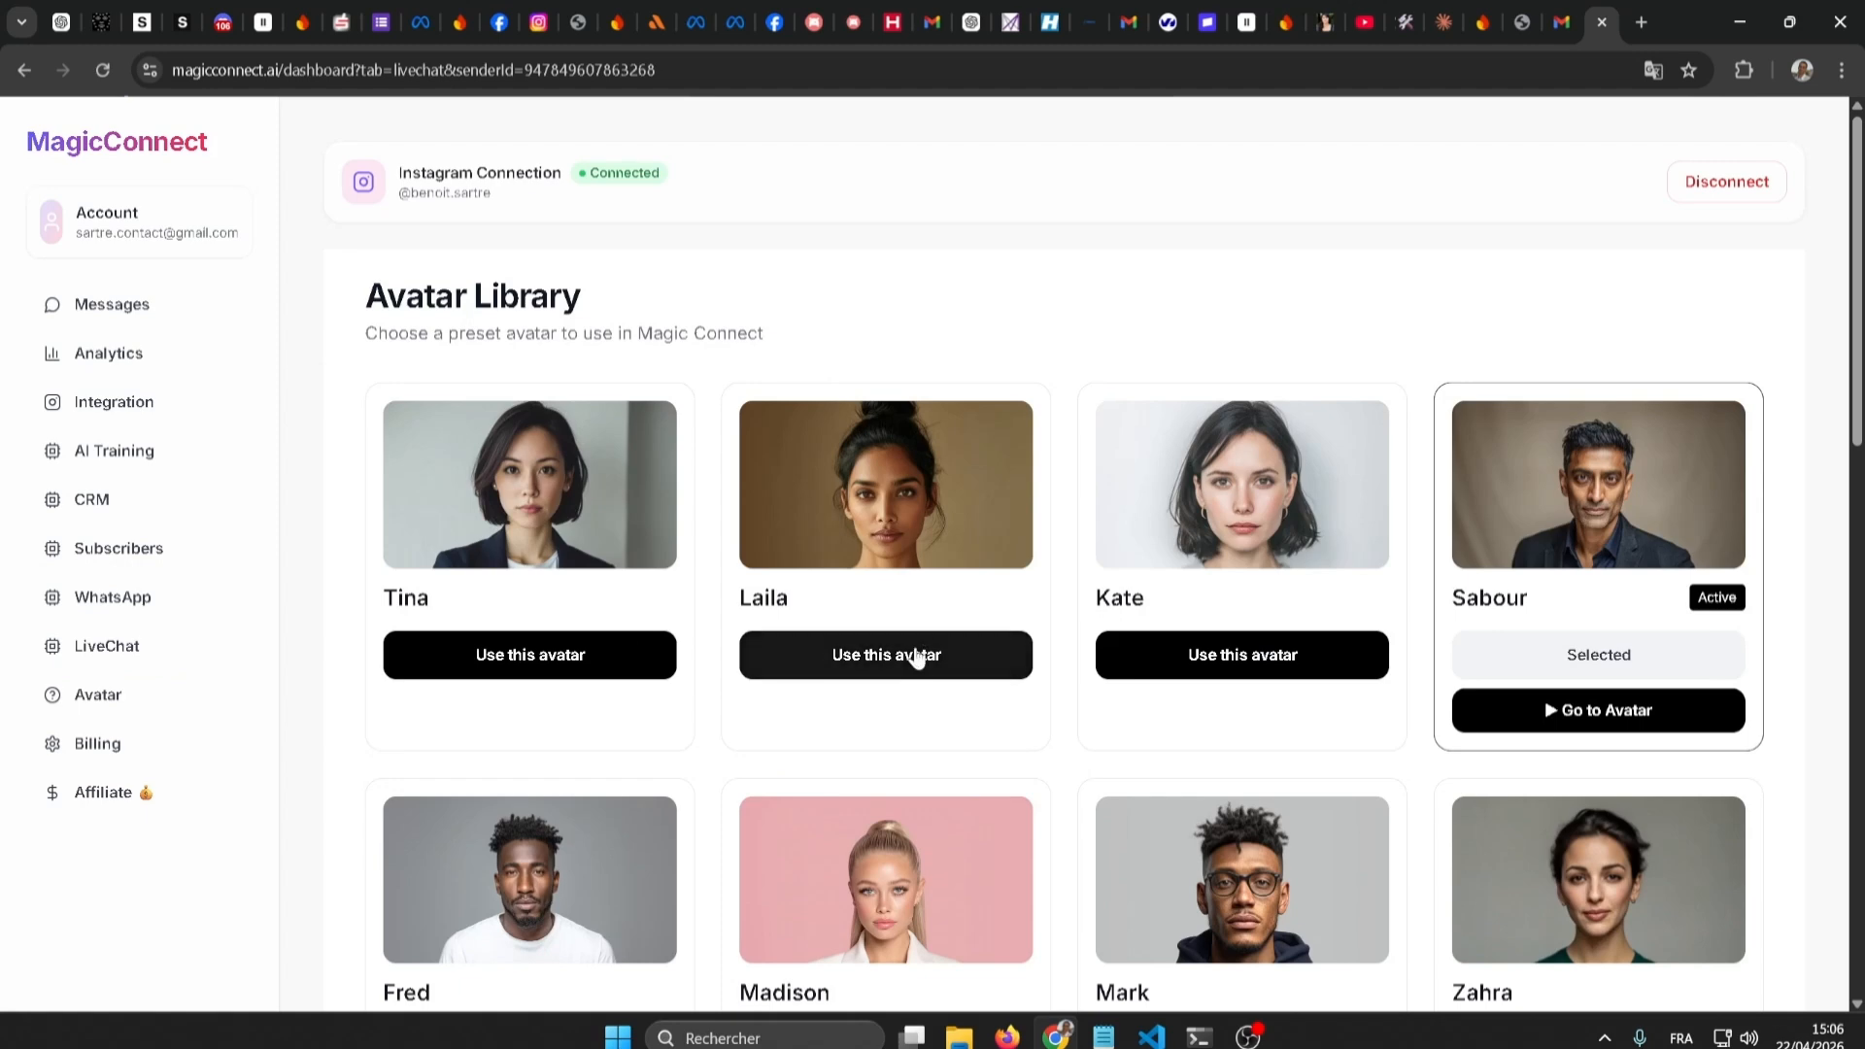
left_click(915, 651)
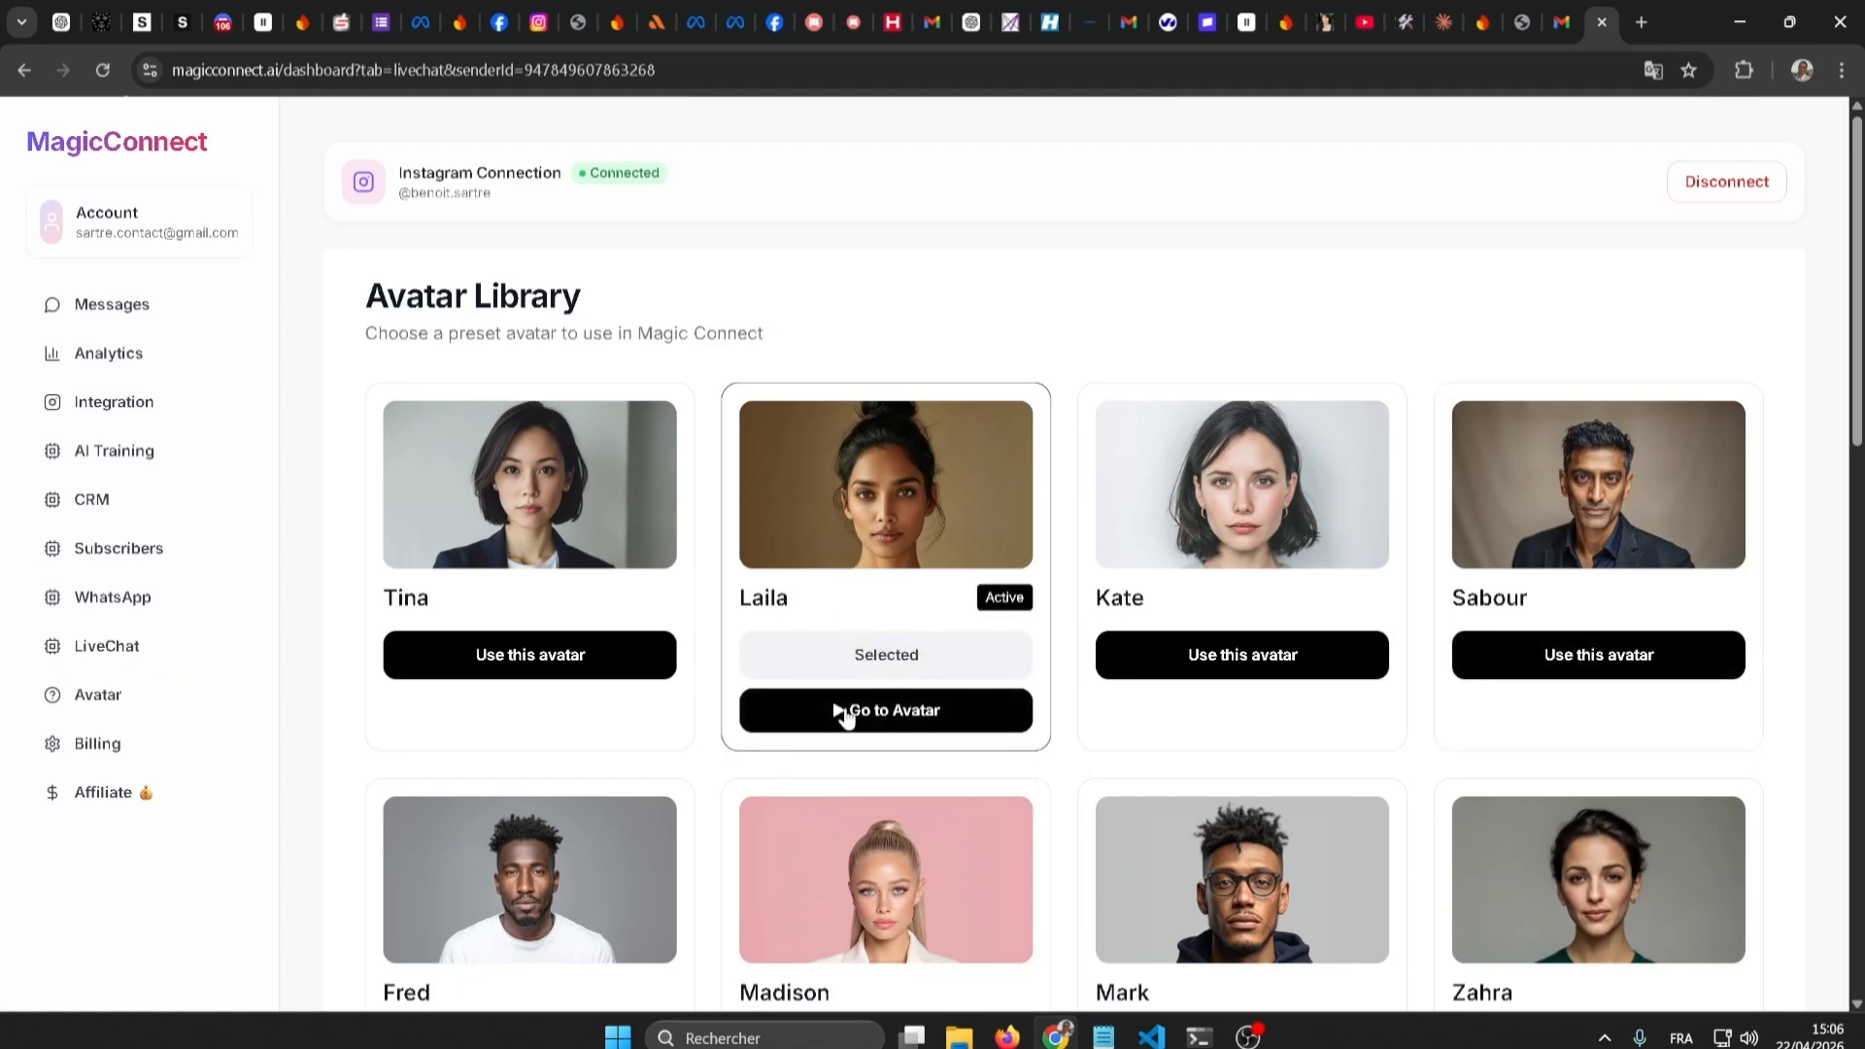
left_click(889, 710)
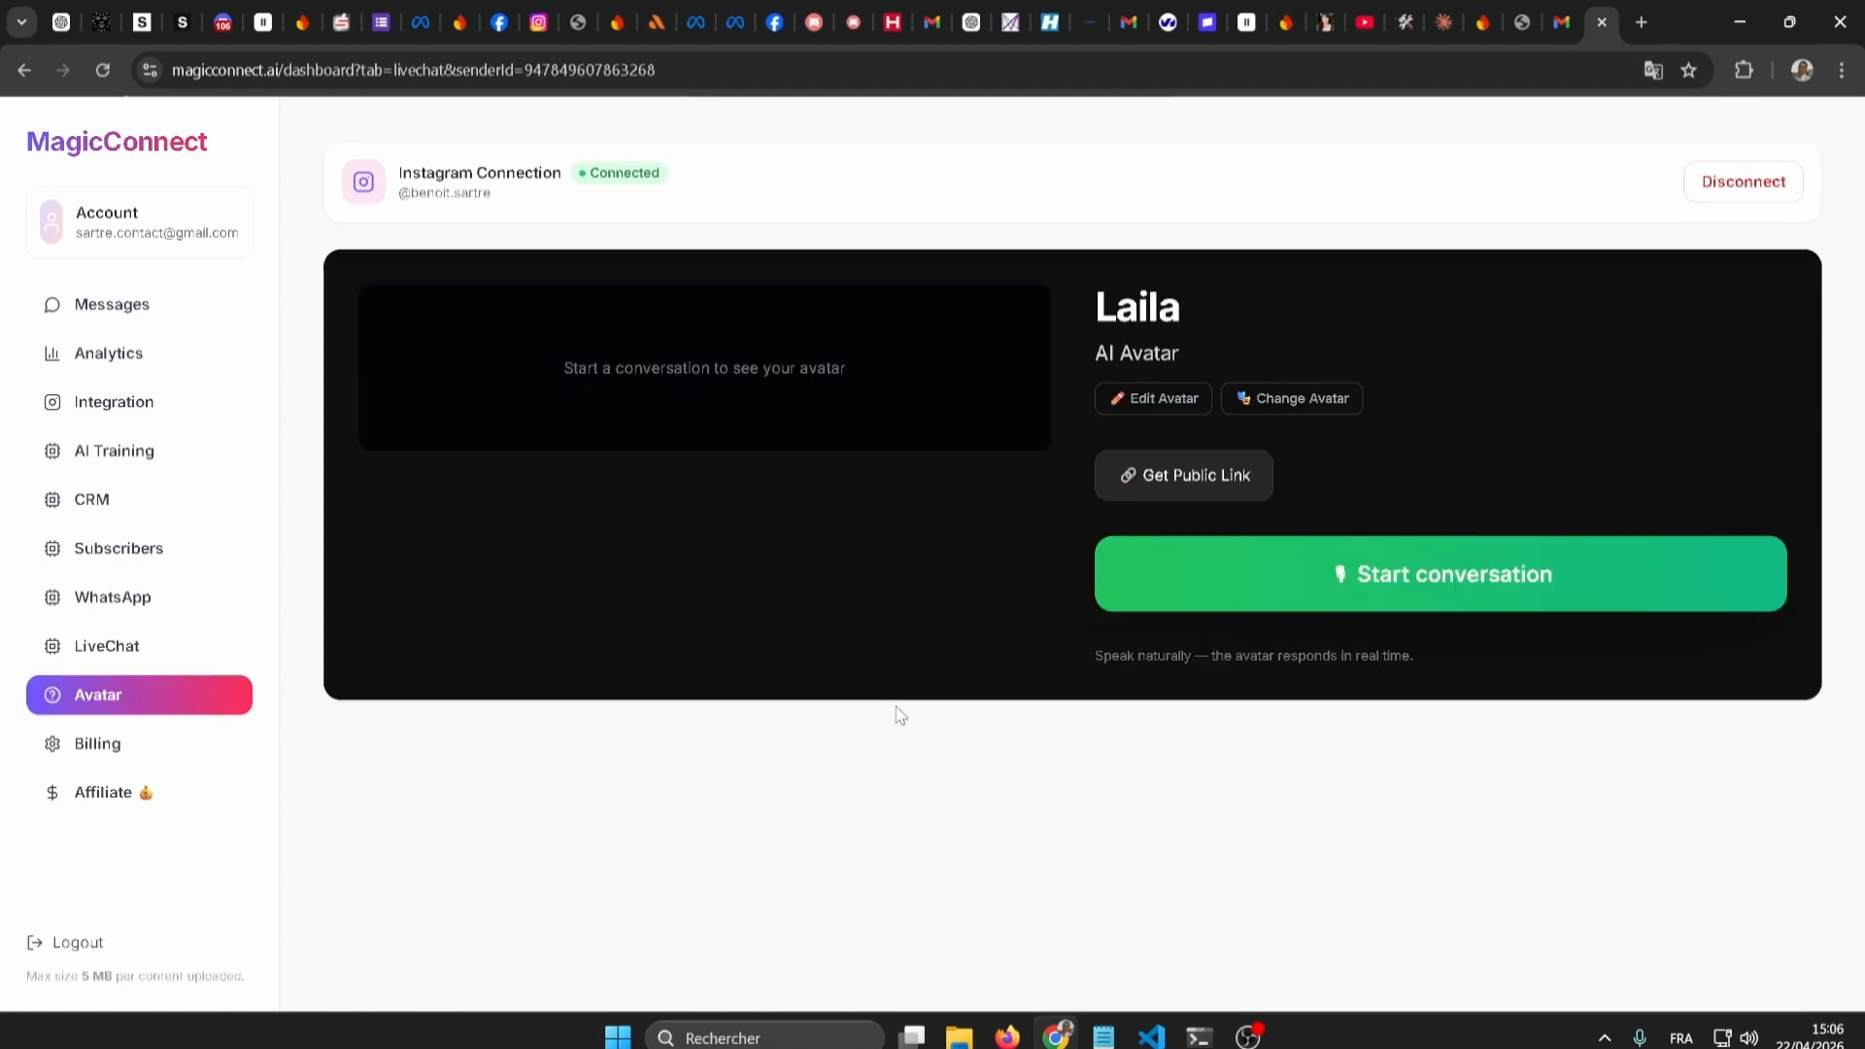
Start a live conversation with the Laila avatar and end the call after talking with it
left_click(1319, 592)
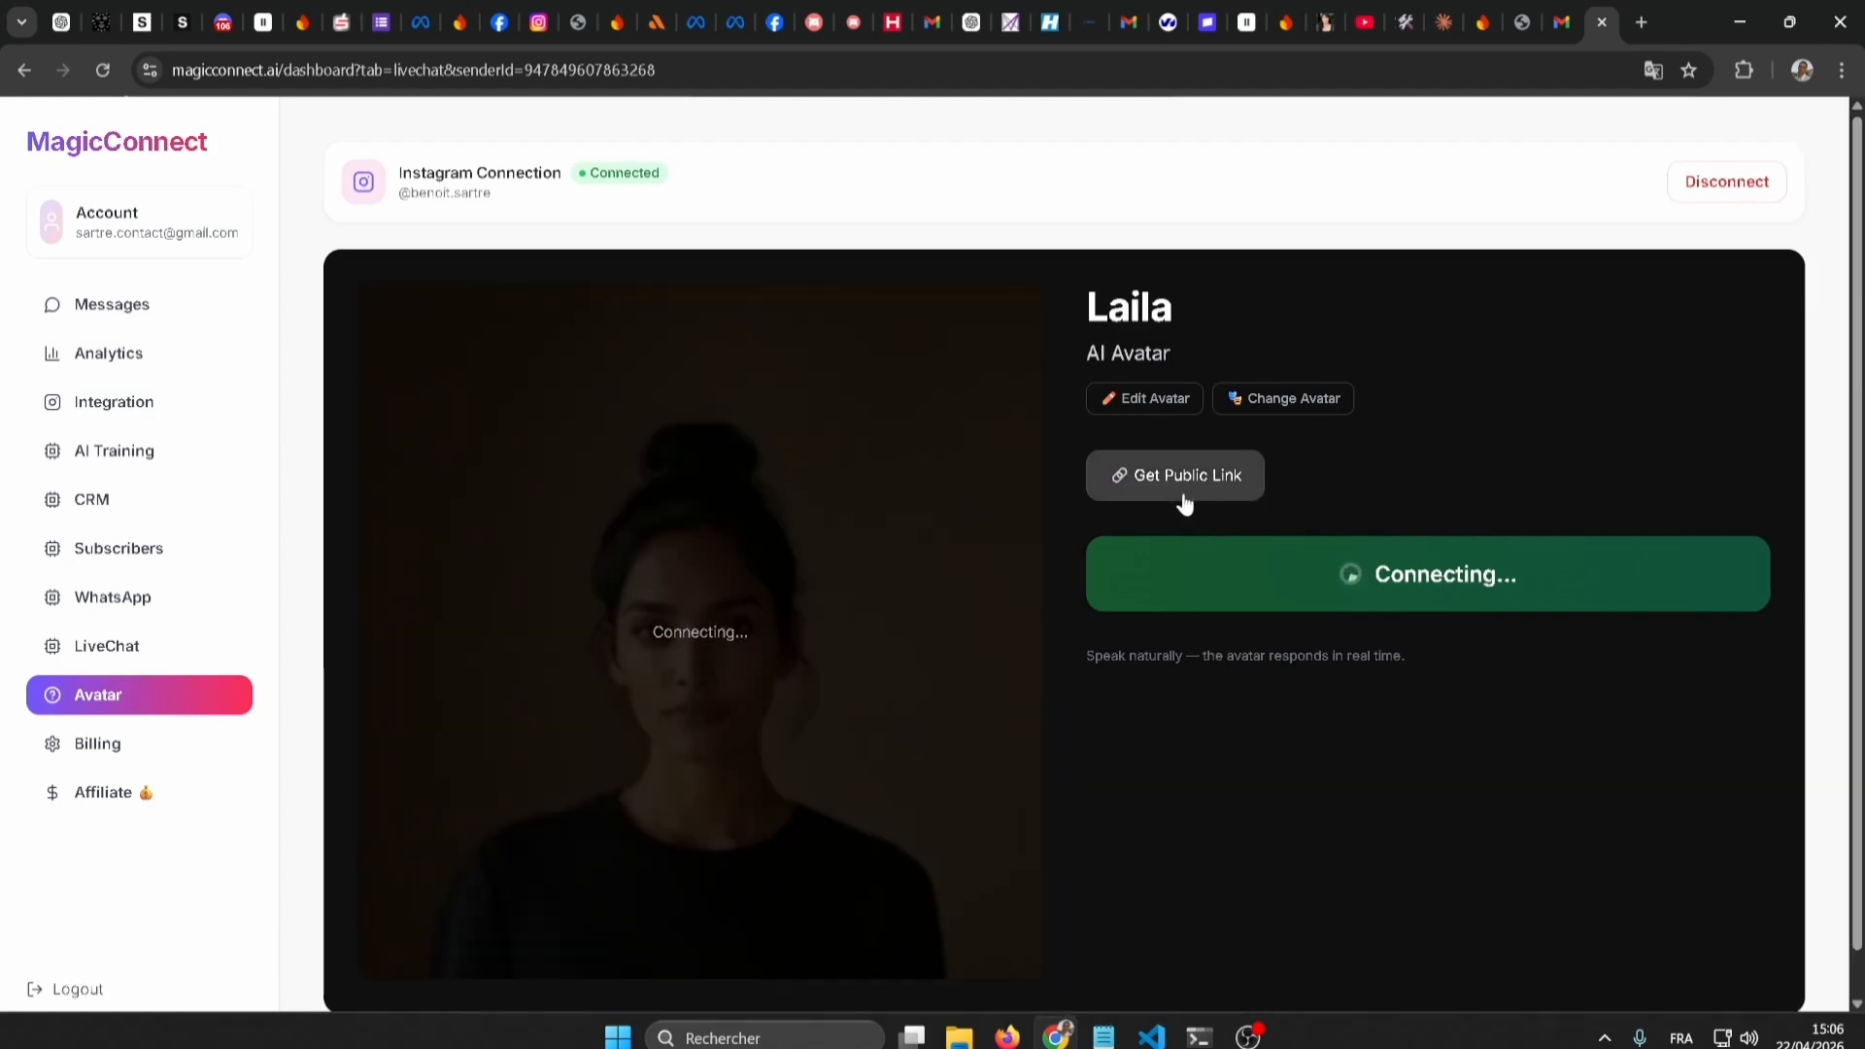
scroll(1230, 786, "down", 2)
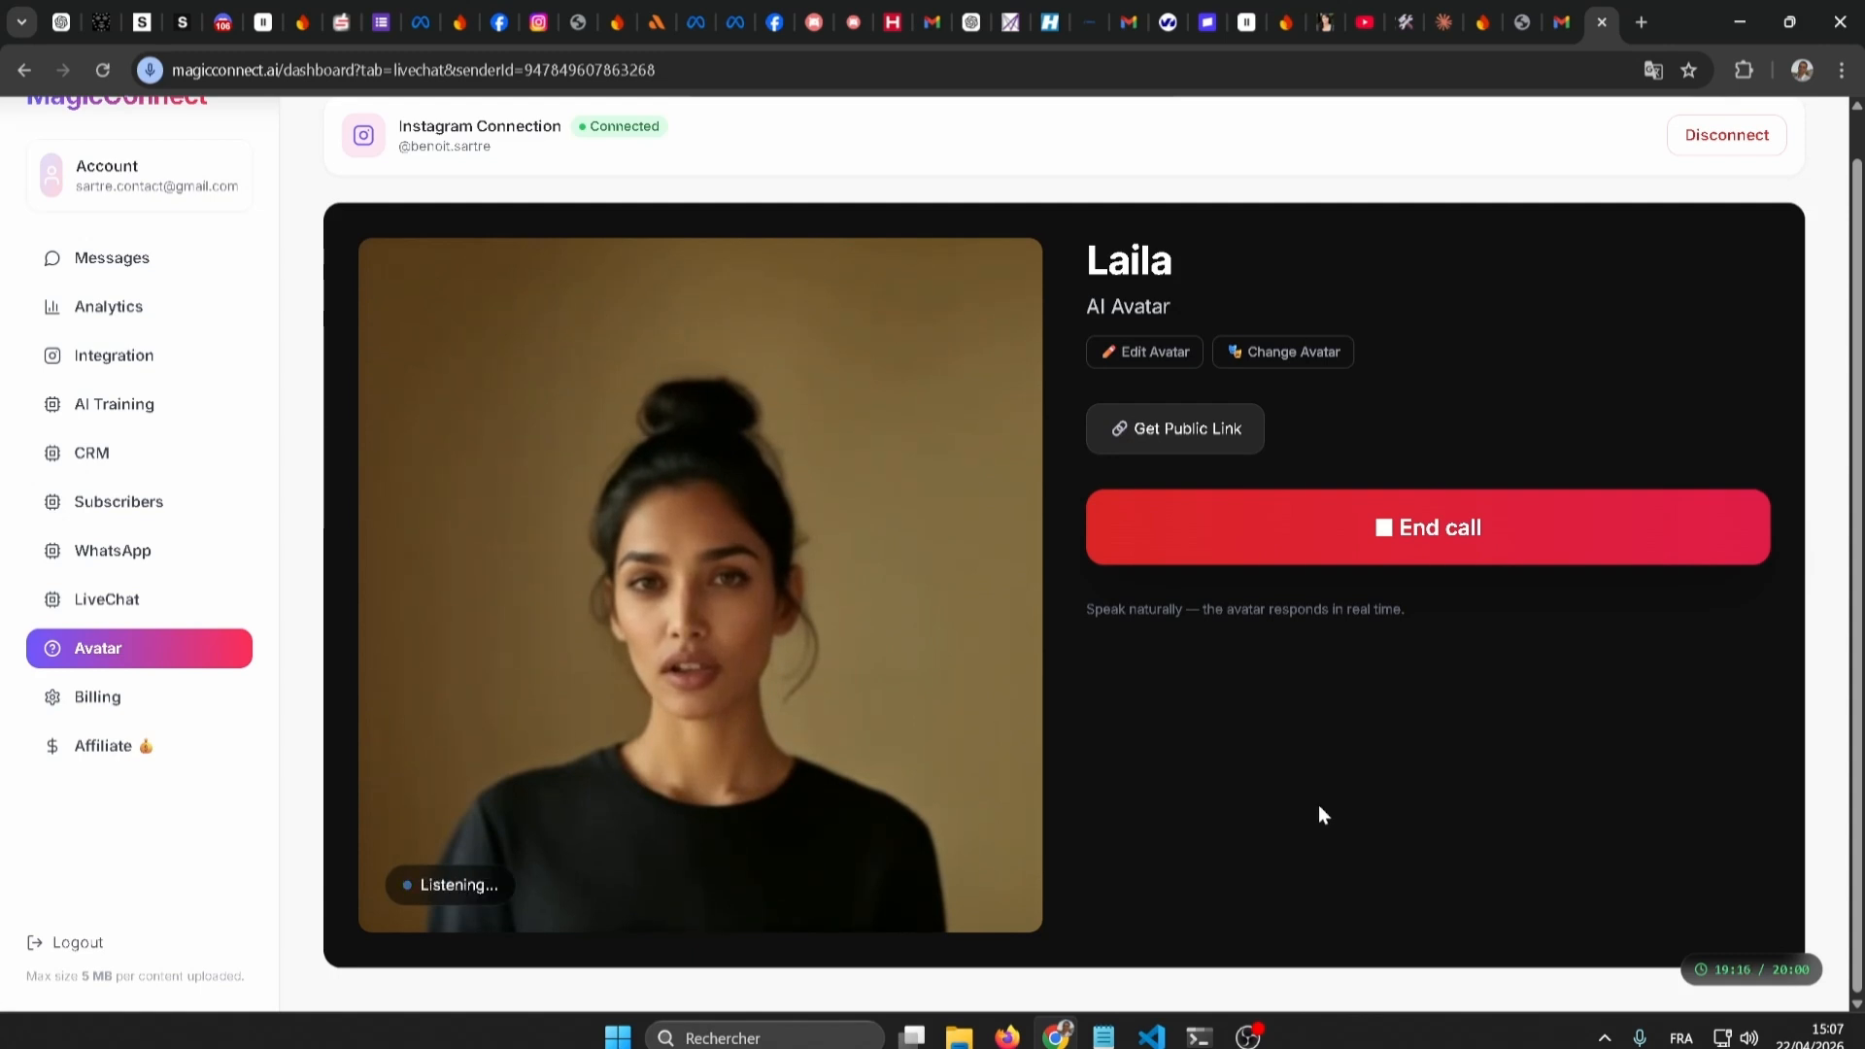
left_click(1310, 543)
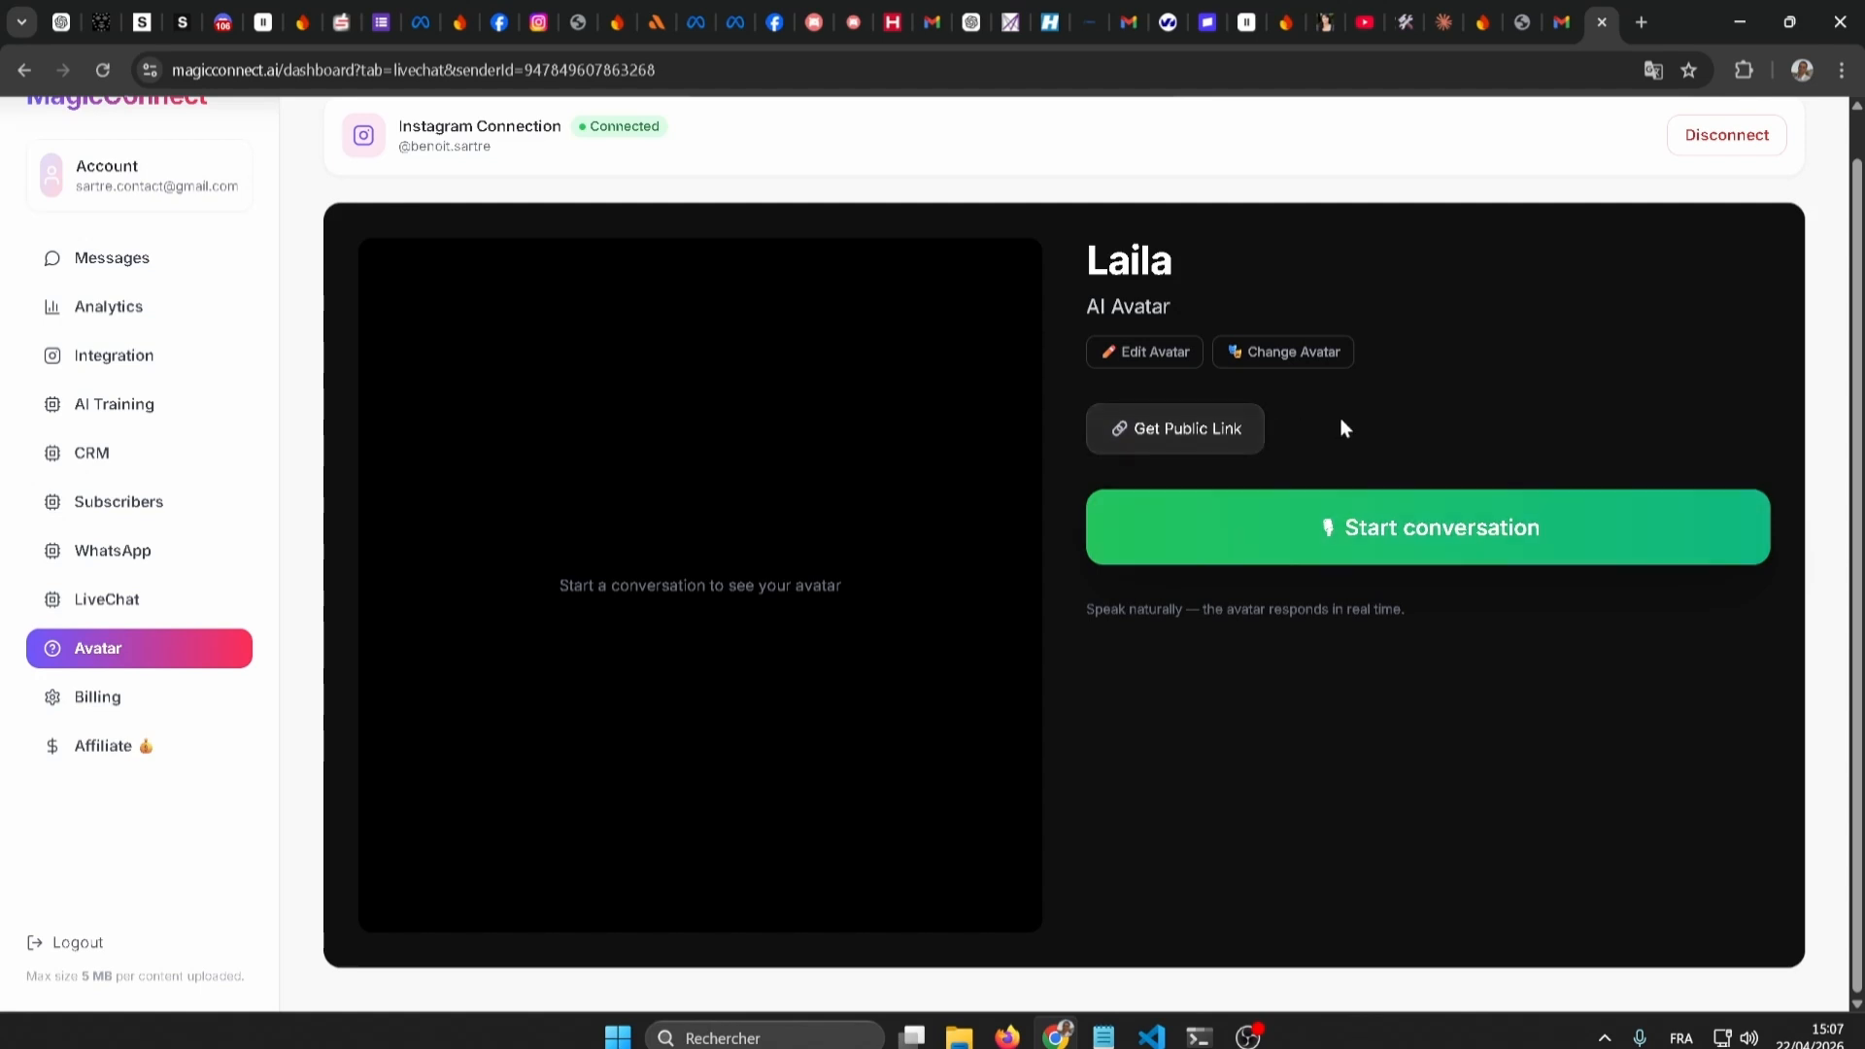
Copy the Laila avatar's public link and open it in a new browser tab
left_click(1169, 439)
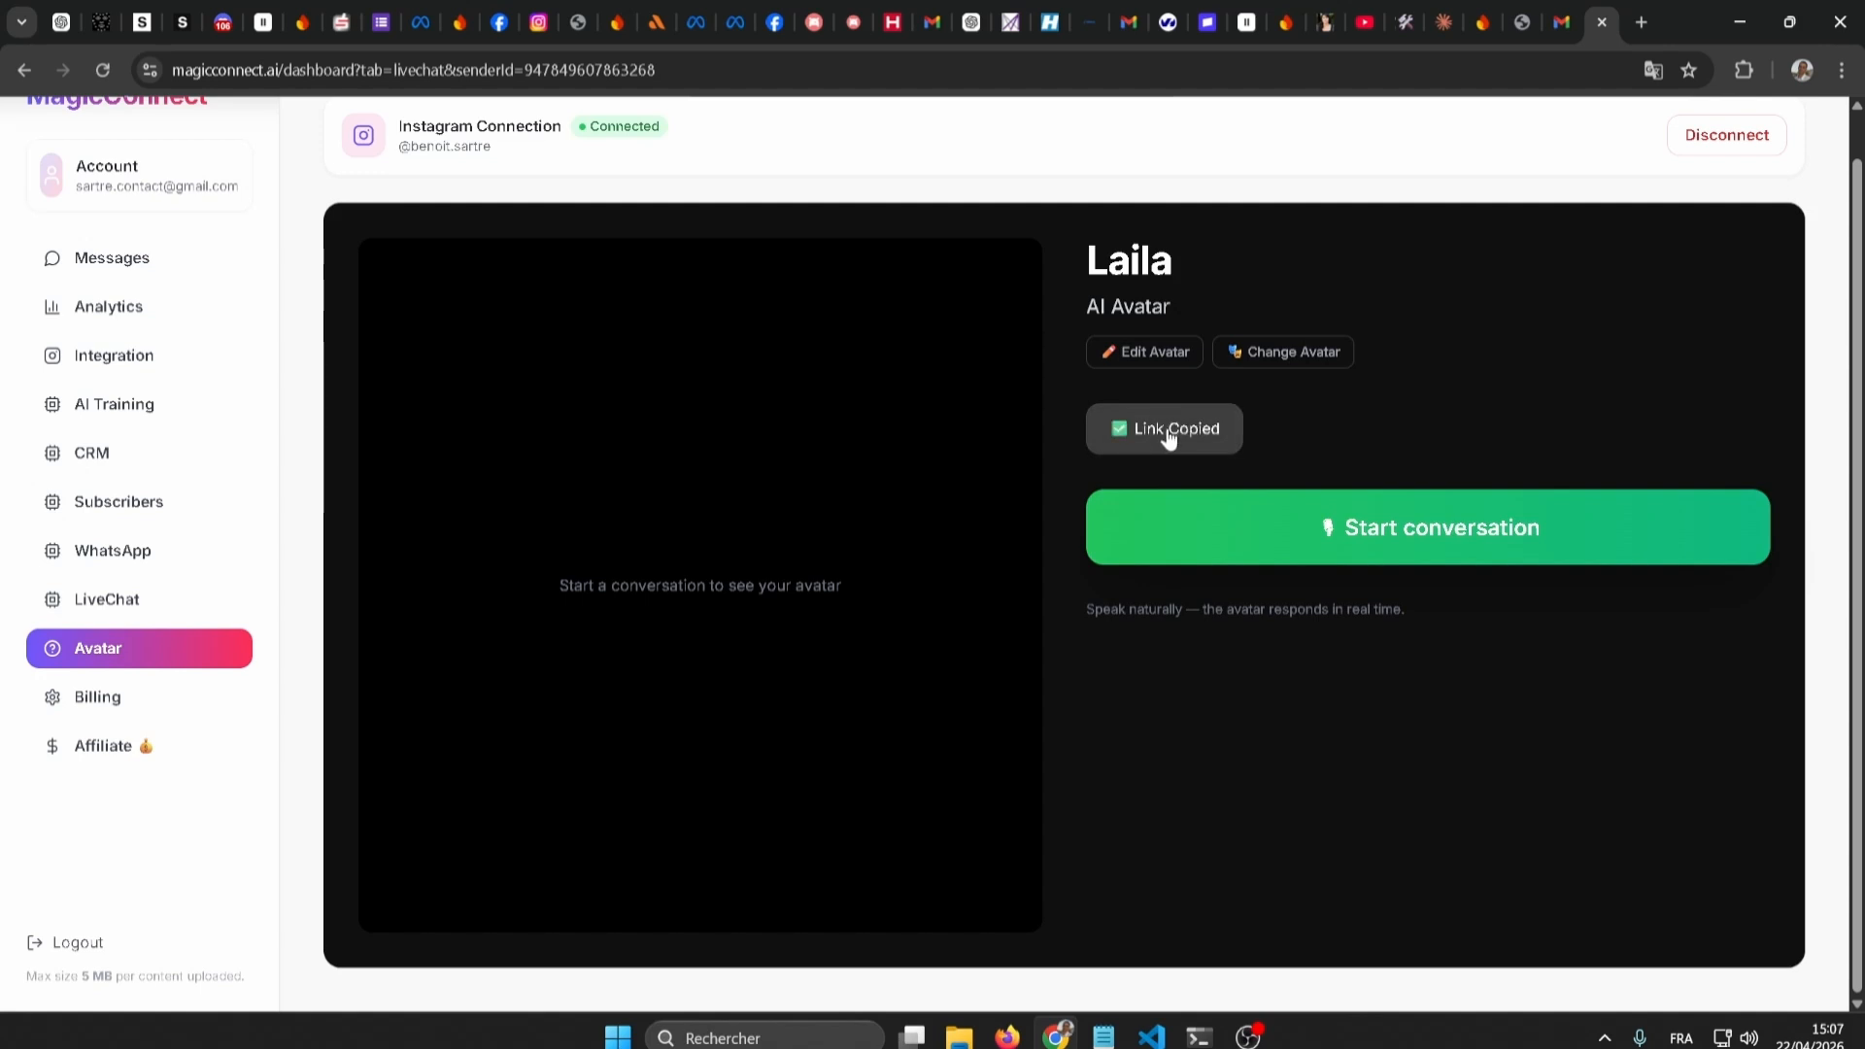
key("ctrl+t")
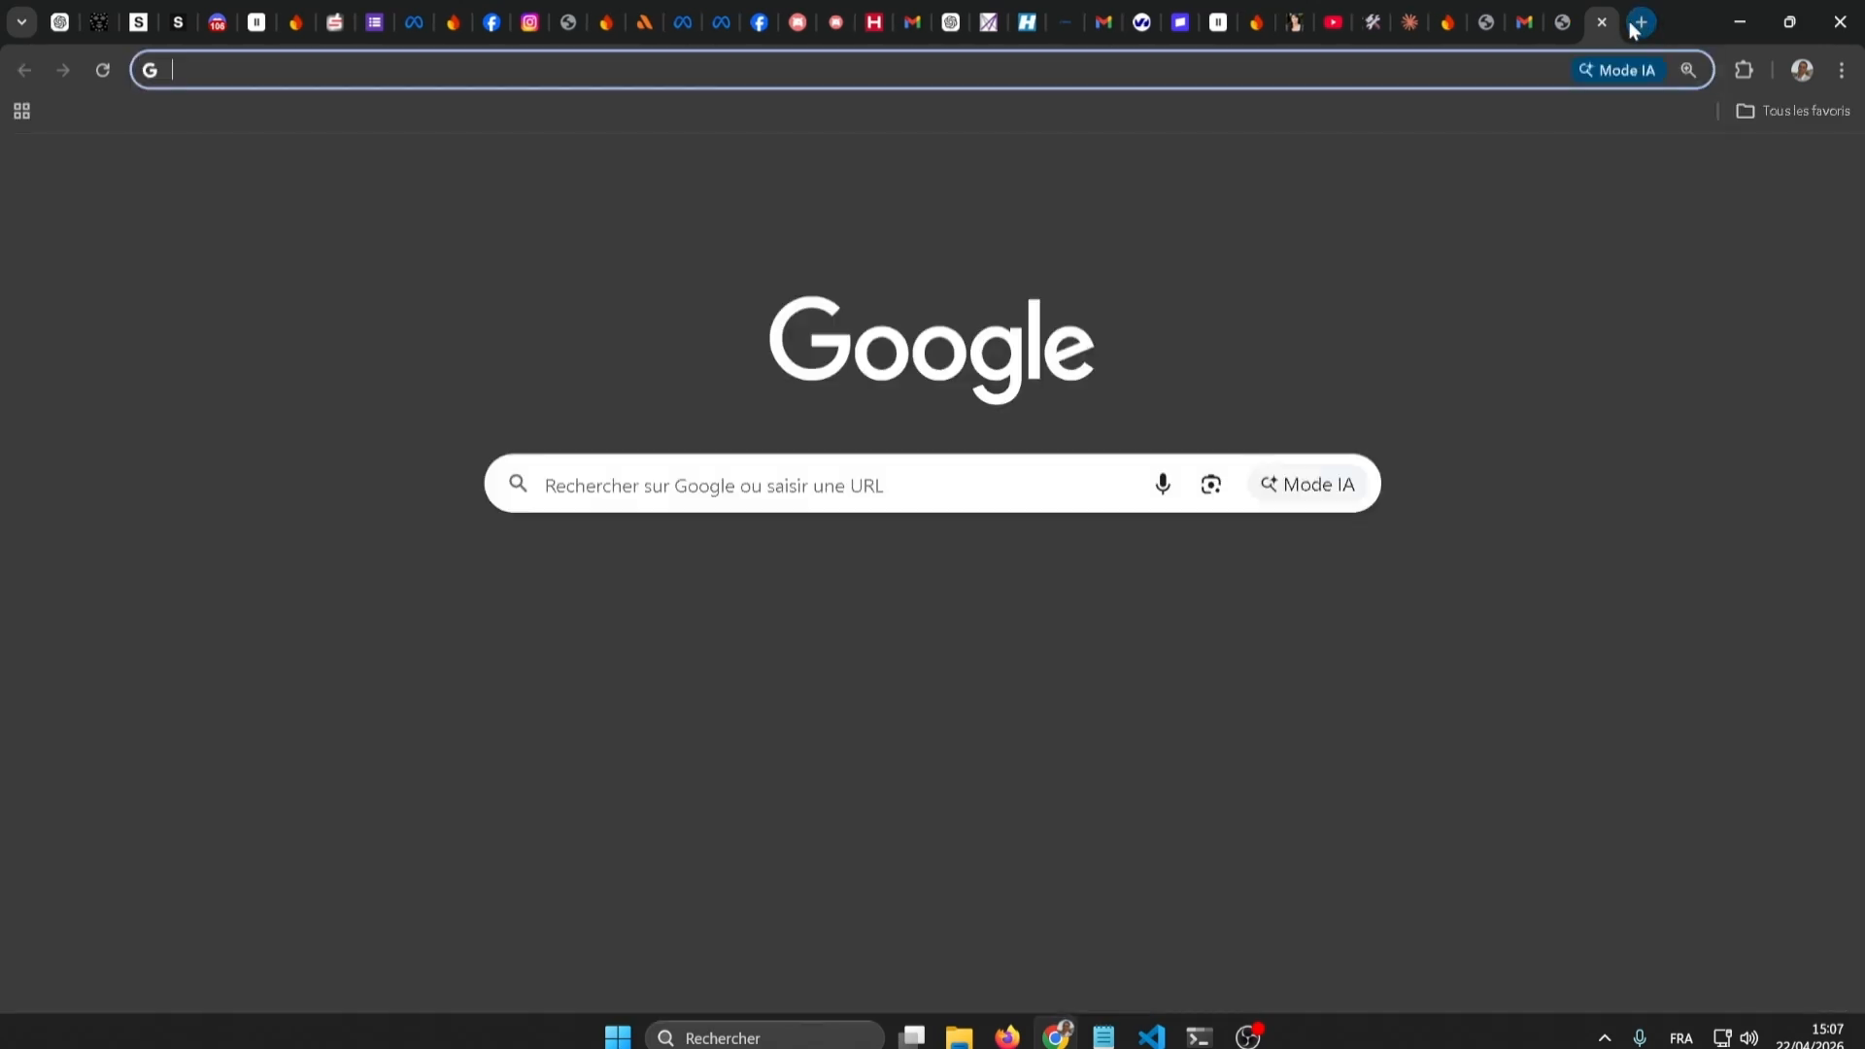
key("ctrl+v")
key("Return")
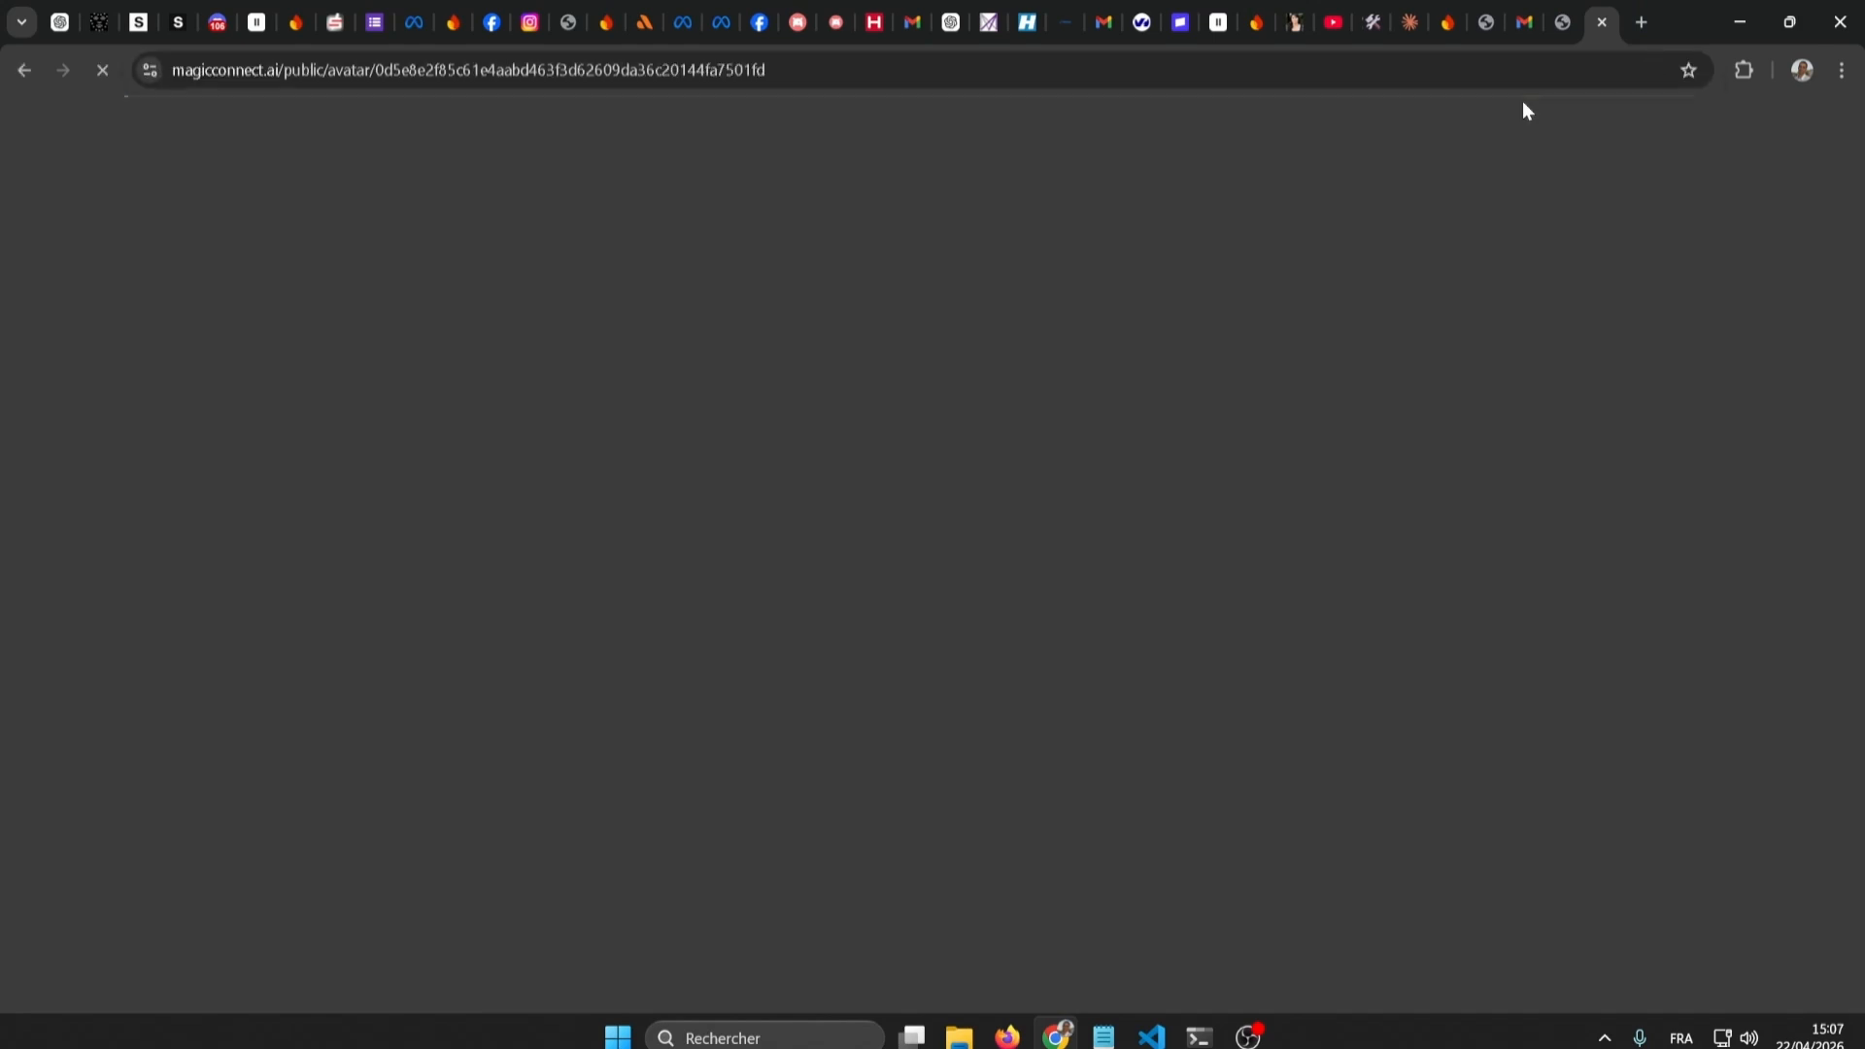